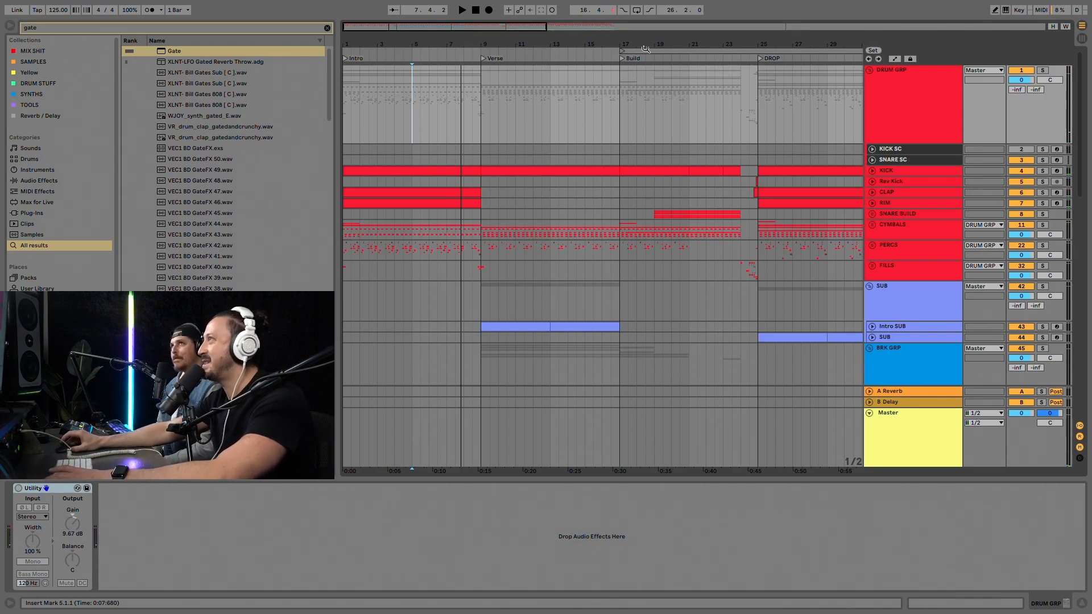
# - Collapse the DRUM GRP, BRK GRP and MAIN DROP groups for a compact overview of the arrangement
pyautogui.moveTo(645, 49); pyautogui.dragTo(646, 28)
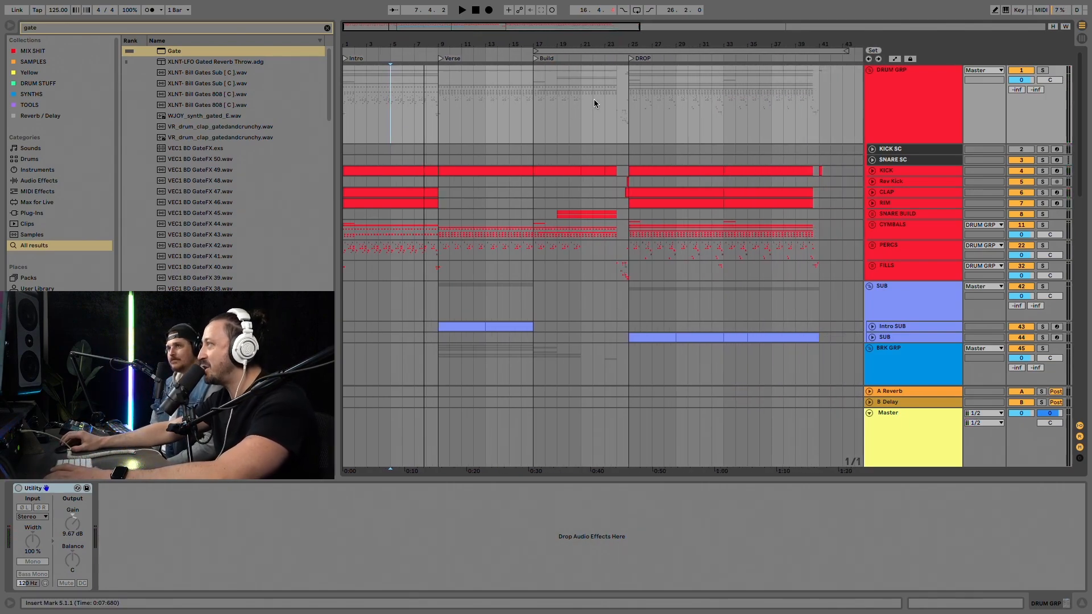
pyautogui.click(870, 70)
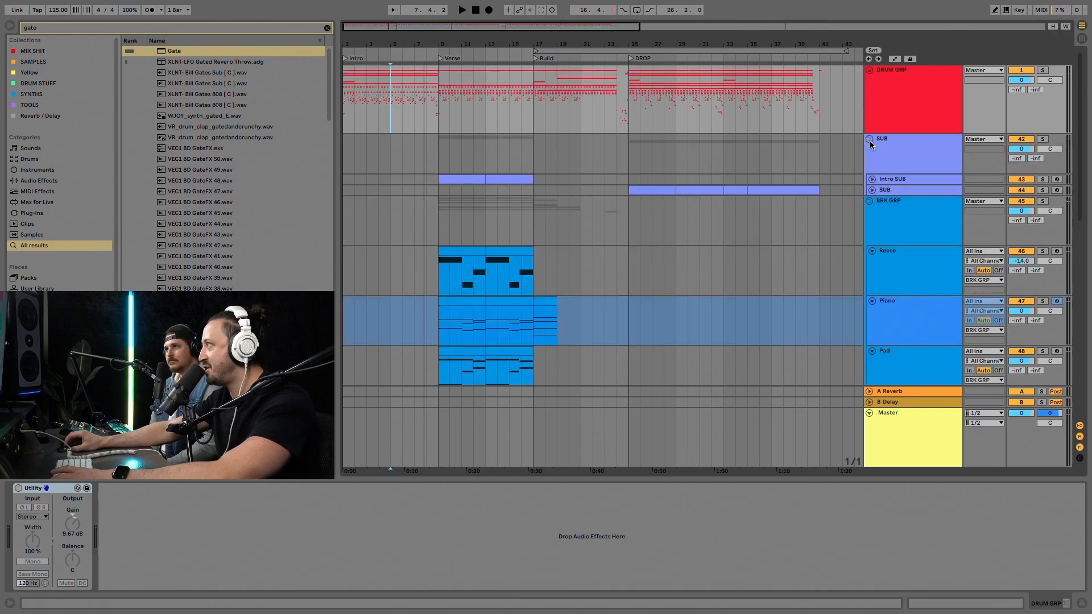
pyautogui.click(869, 201)
pyautogui.scroll(-3, 741, 230)
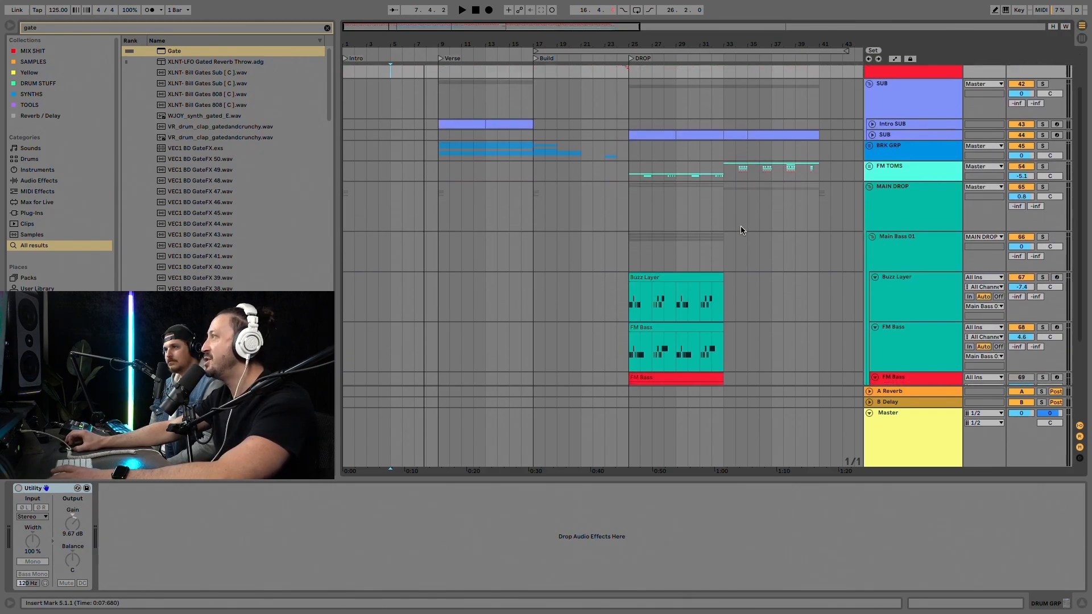
pyautogui.scroll(-1, 741, 230)
pyautogui.click(869, 180)
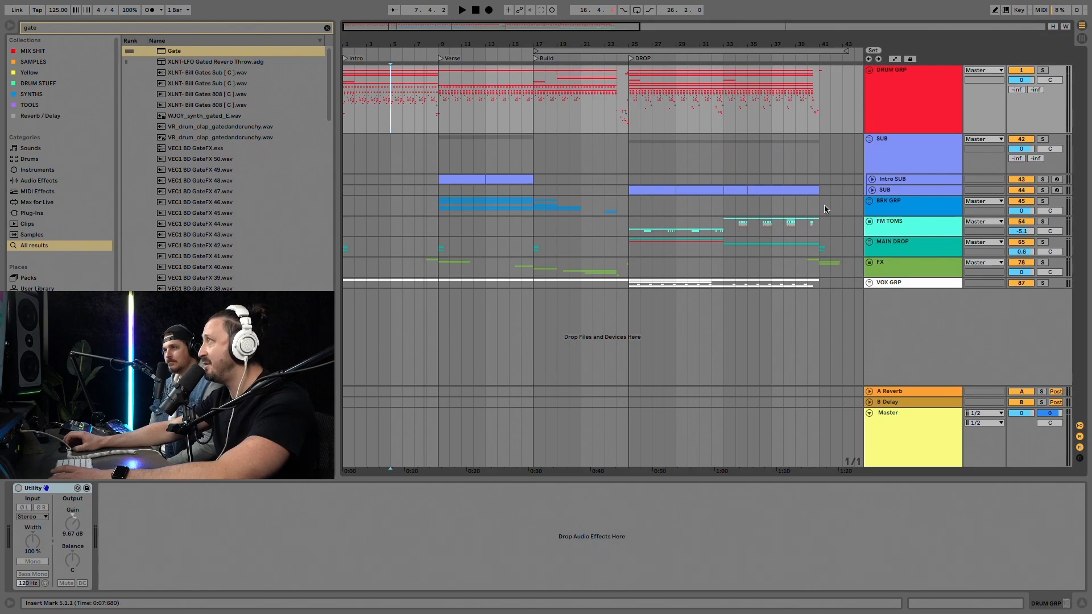
# - Solo the DRUM GRP group and play it from the start of the DROP section at bar 25
pyautogui.hscroll(3, 826, 209)
pyautogui.click(581, 113)
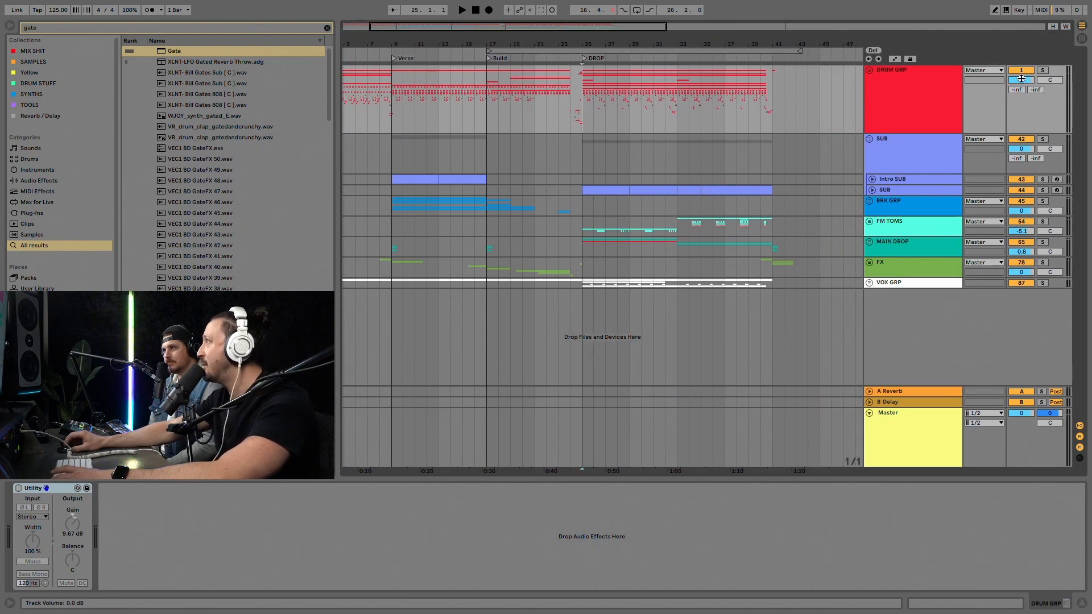
pyautogui.click(1043, 69)
pyautogui.press('space')
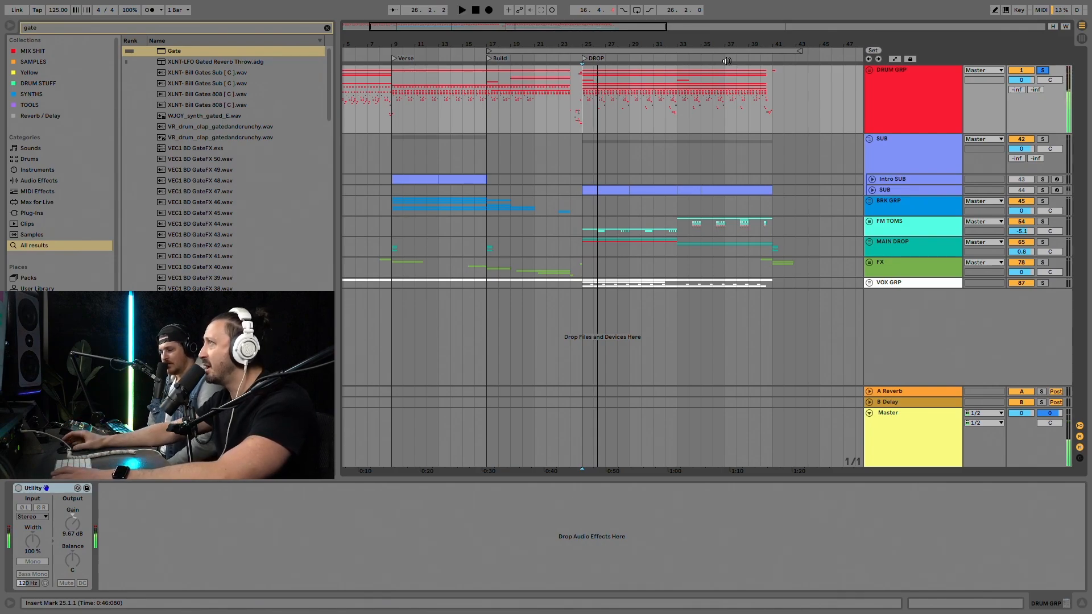
pyautogui.moveTo(587, 47); pyautogui.dragTo(587, 80)
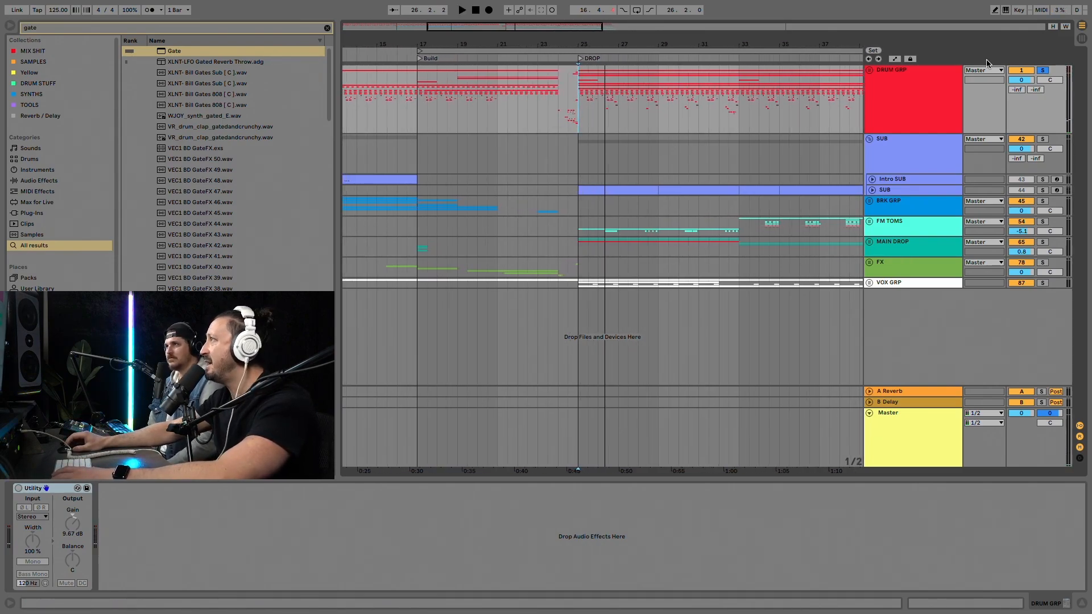
# - Play the soloed drums from bar 21 in the Build section, and stop playback once the build's ending is heard
pyautogui.press('space')
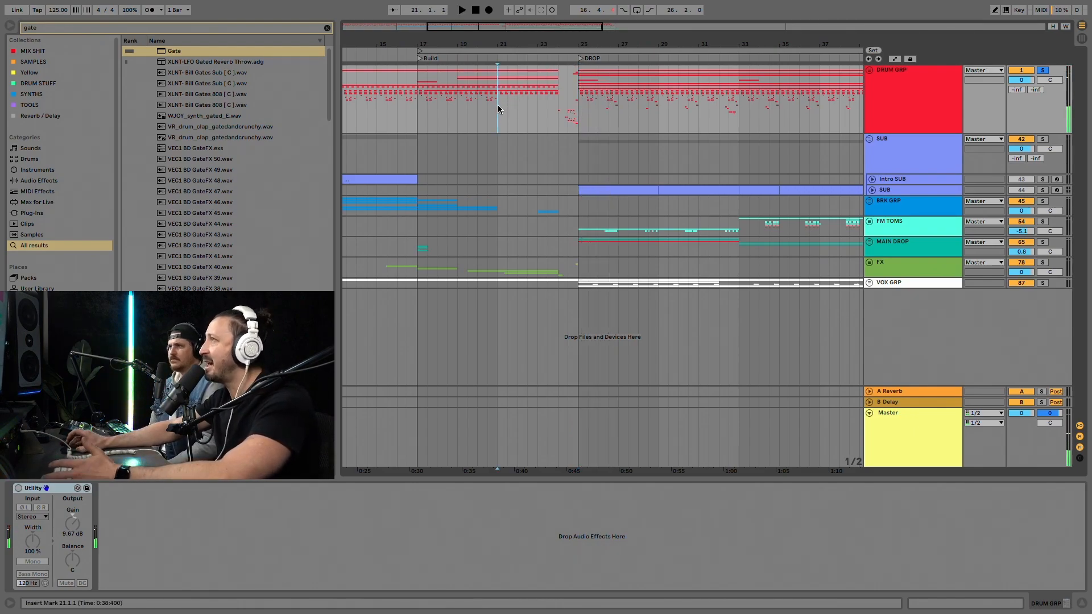
pyautogui.click(509, 54)
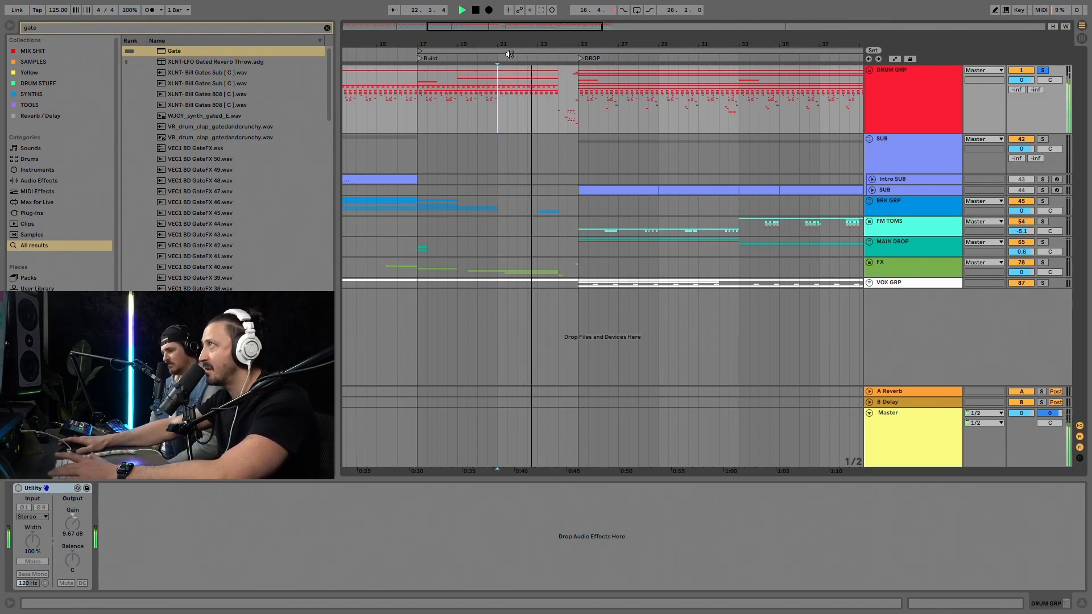
pyautogui.press('space')
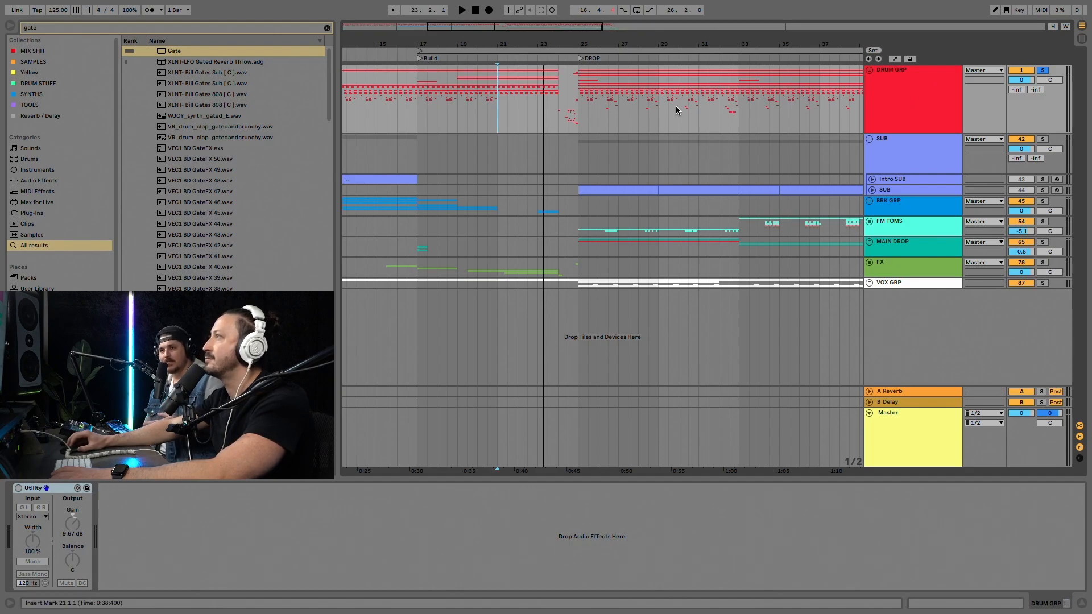
# - Expand the DRUM GRP group and its KICK track, and open the kick's MIDI clip at bar 23
pyautogui.click(870, 70)
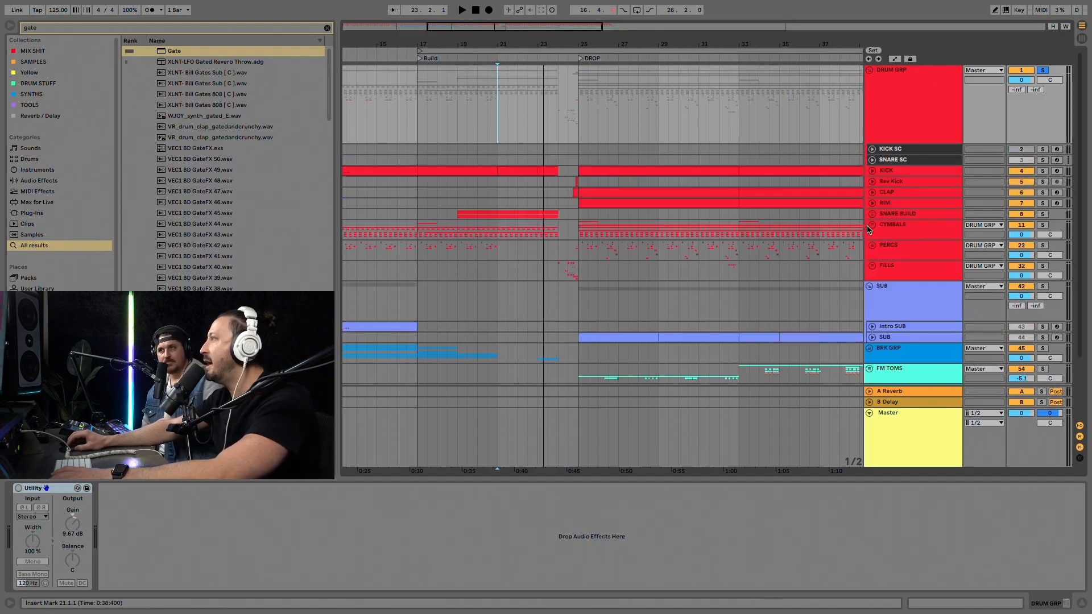
pyautogui.click(872, 171)
pyautogui.doubleClick(550, 171)
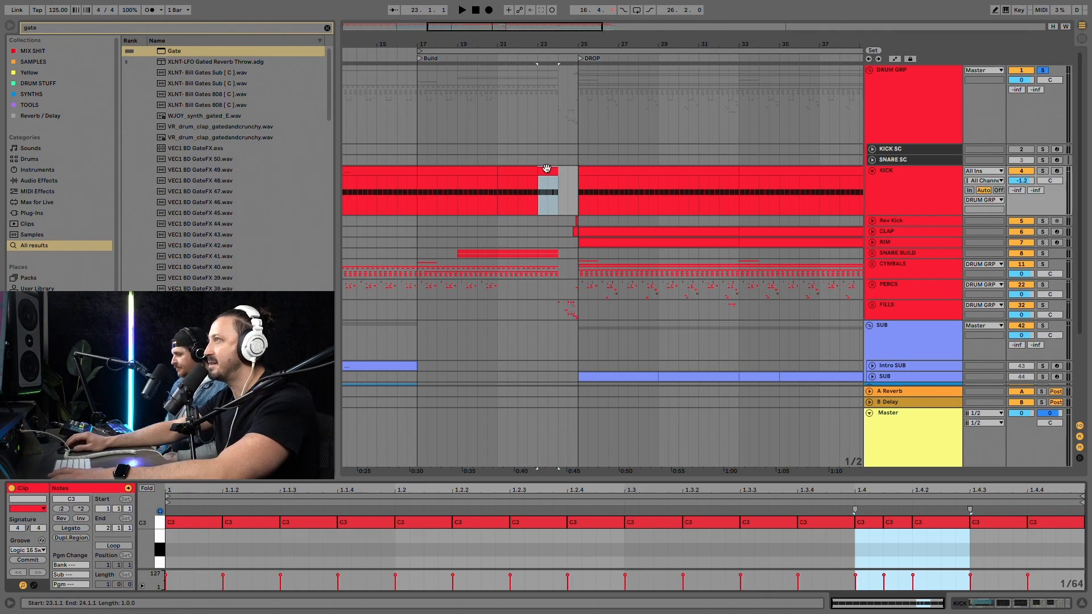
# - Play the build from bar 23, solo the KICK track to hear its roll alone, and clear the solo
pyautogui.press('space')
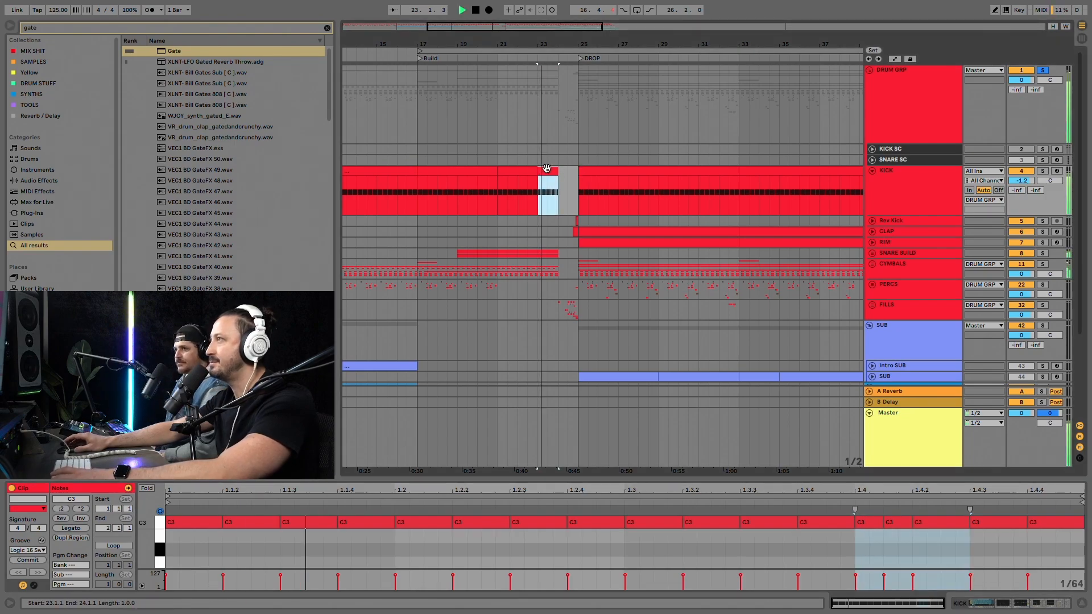
pyautogui.click(1041, 172)
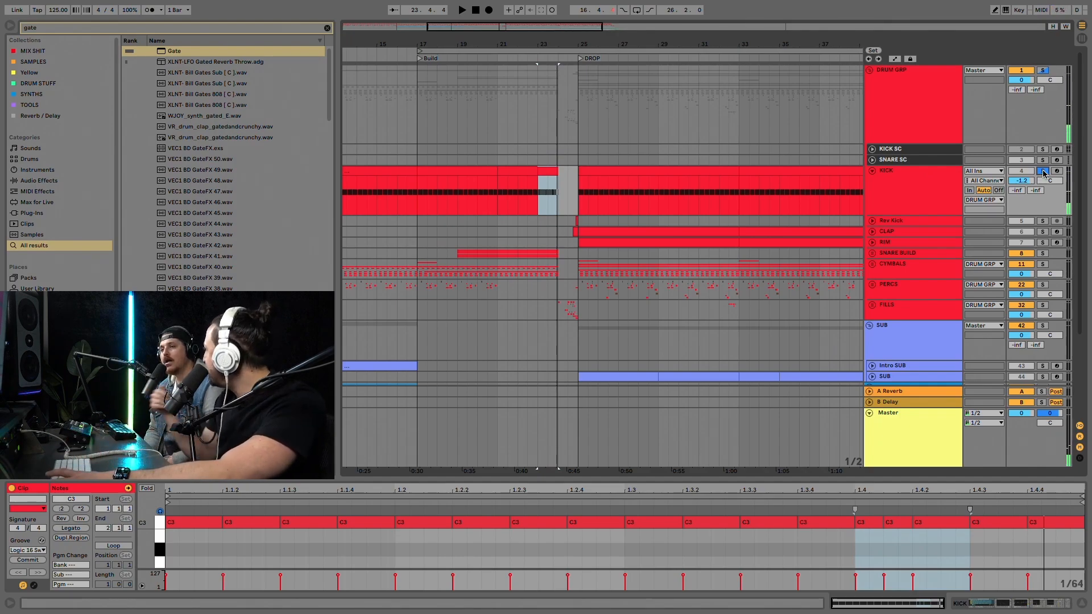
pyautogui.click(1043, 172)
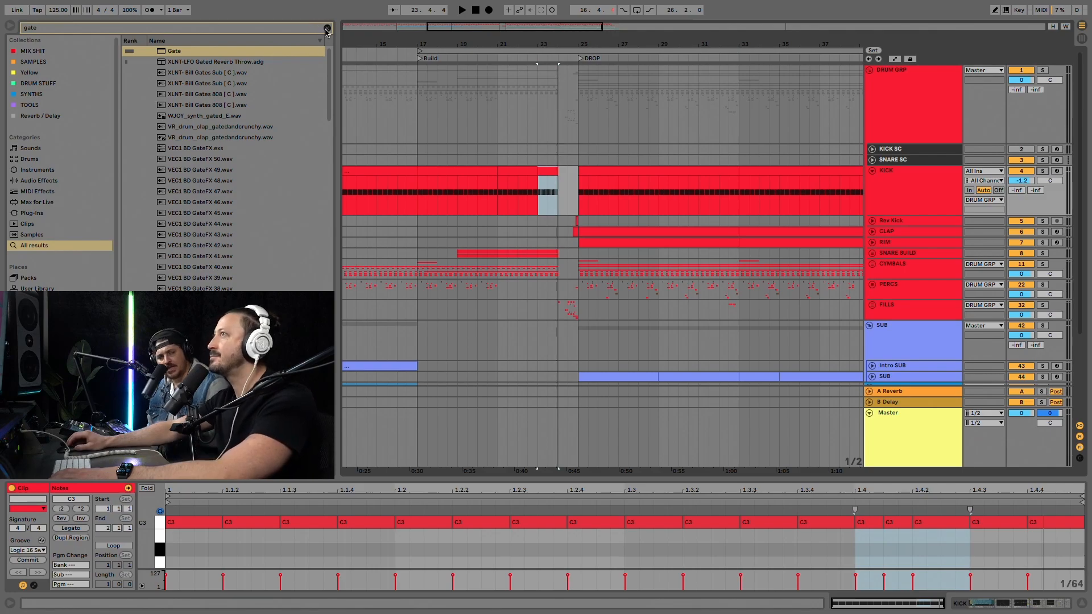
# - Search the browser for "logic" and select the Logic 16 Swing 55 and Logic 16 Swing 51 grooves
pyautogui.press('super+f')
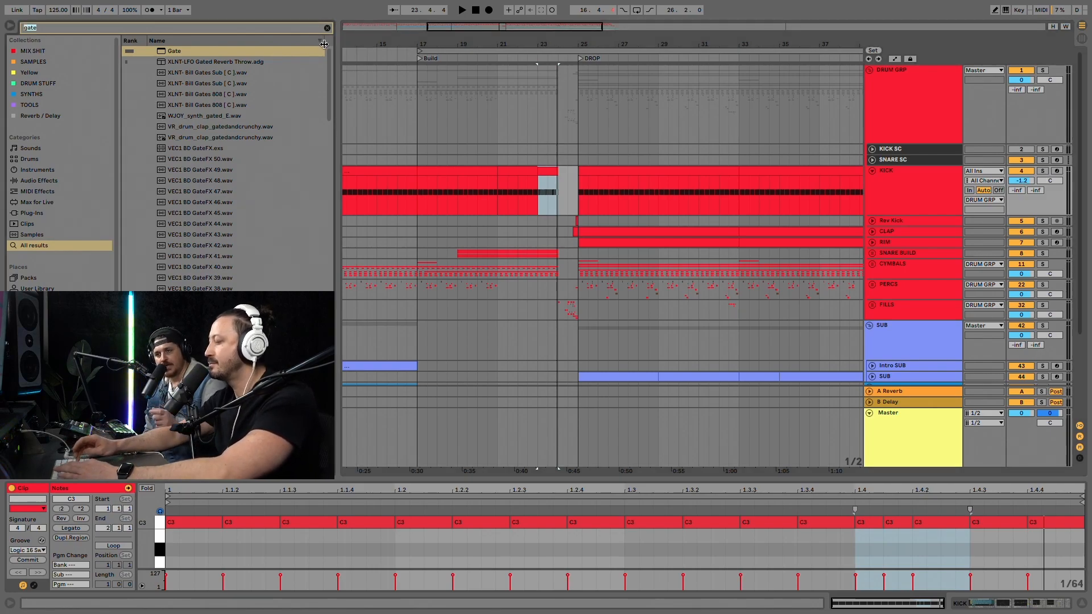
pyautogui.write('logic')
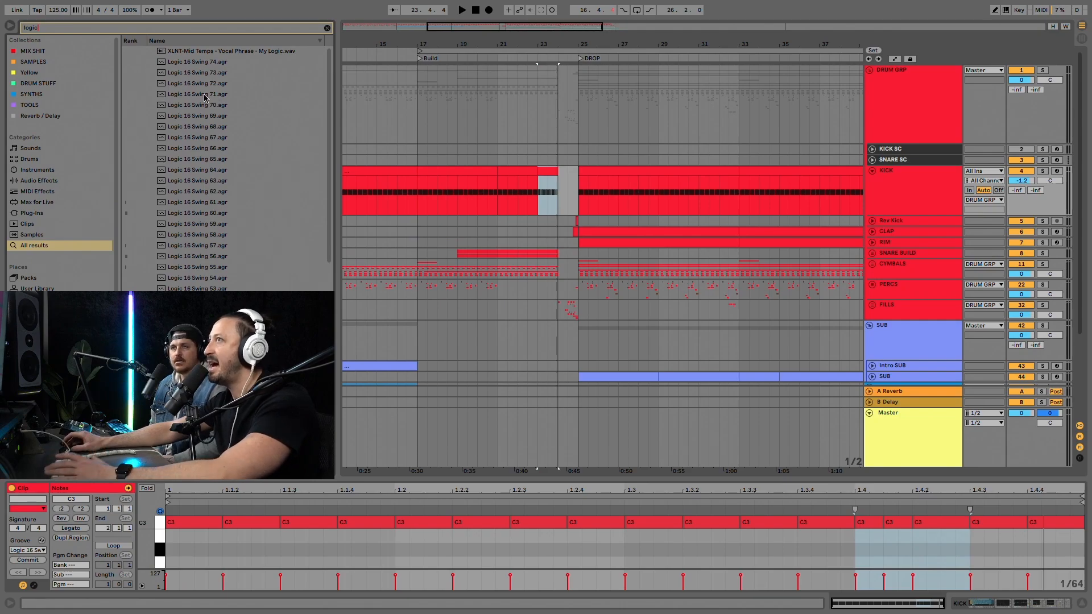
pyautogui.scroll(-2, 227, 190)
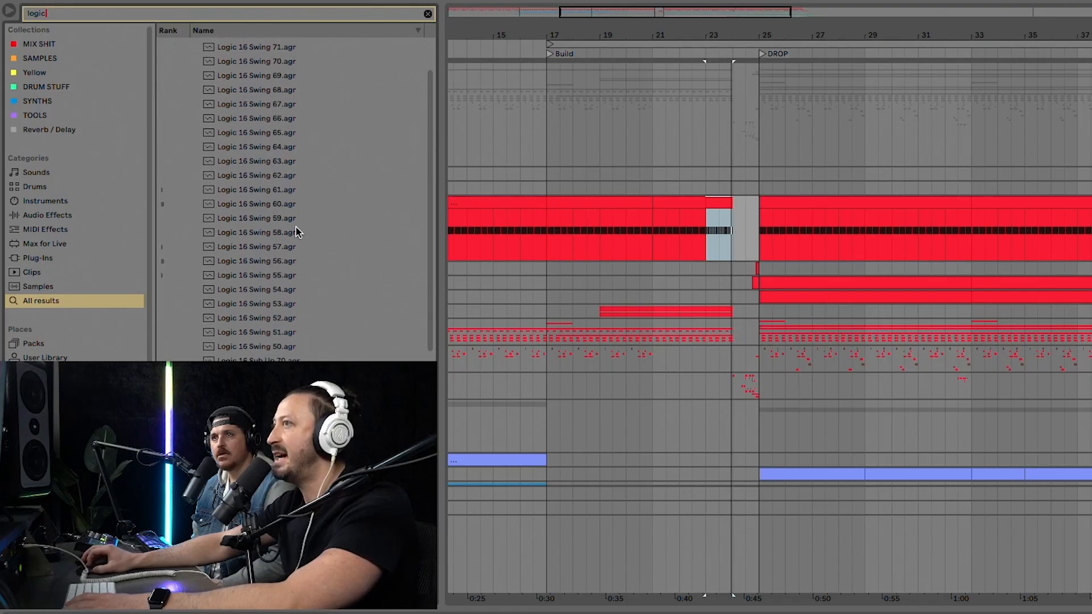
pyautogui.scroll(-3, 296, 231)
pyautogui.click(280, 208)
pyautogui.scroll(-2, 319, 264)
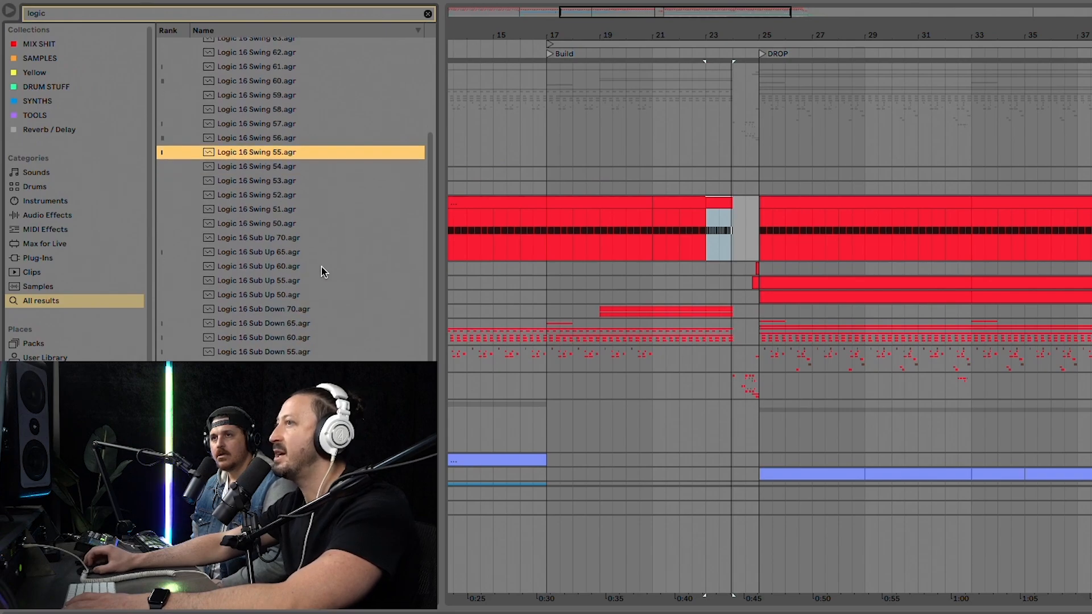
pyautogui.click(348, 210)
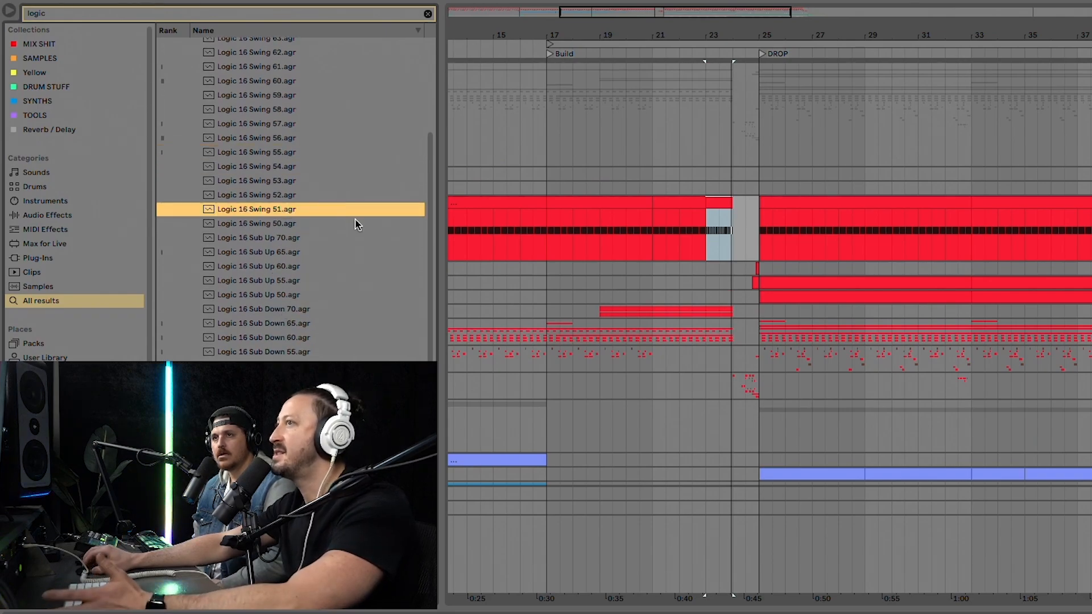
# - Look through the remaining Logic grooves, selecting Logic 8 Swing 67, Logic 16 Swing 60 and Logic 16 Swing 56
pyautogui.scroll(-5, 273, 256)
pyautogui.click(327, 330)
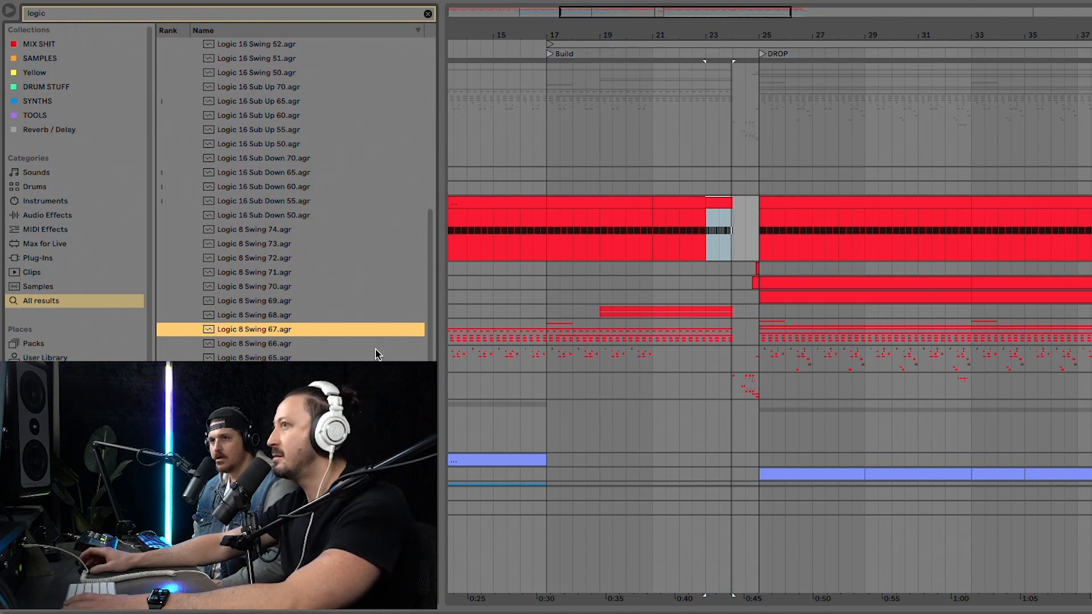
pyautogui.scroll(-1, 375, 350)
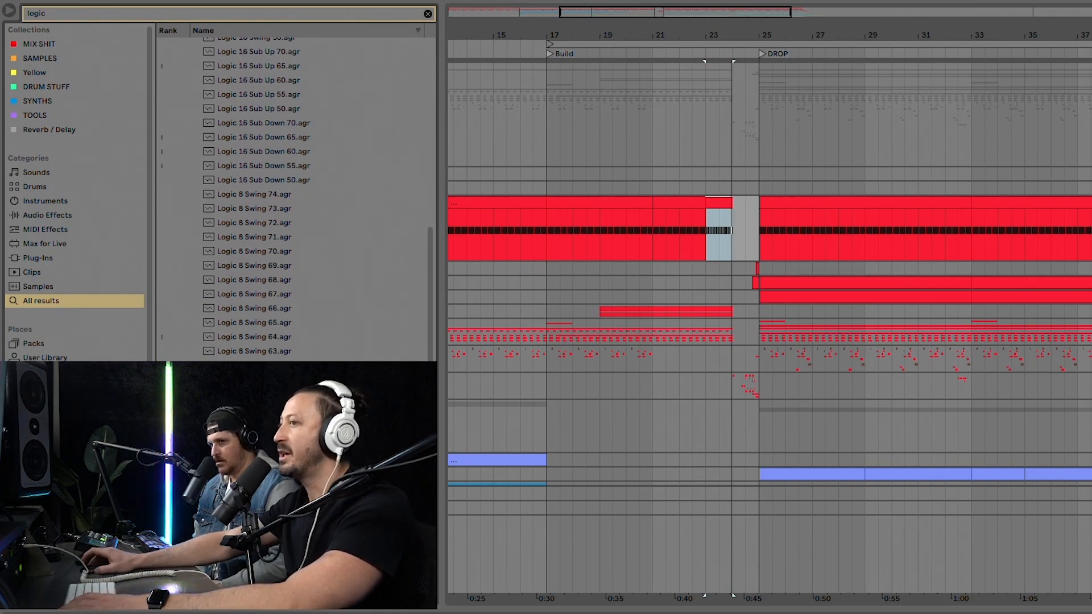
pyautogui.scroll(-2, 375, 349)
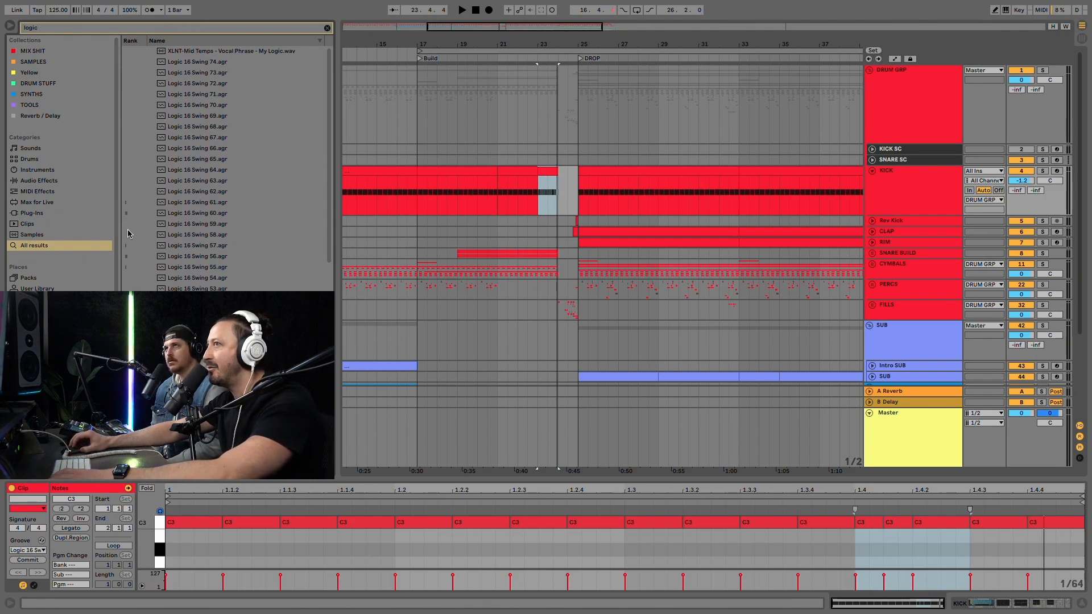
pyautogui.click(181, 214)
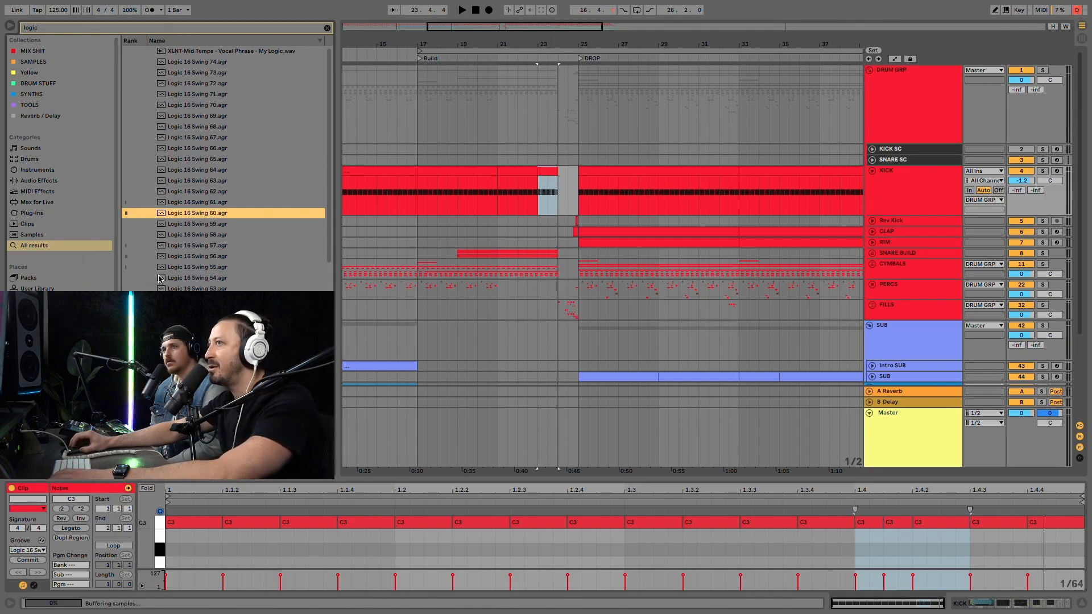
pyautogui.click(186, 257)
# - Search the browser for "mpc swing" and select the MPC 16 Swing-55 groove
pyautogui.click(110, 28)
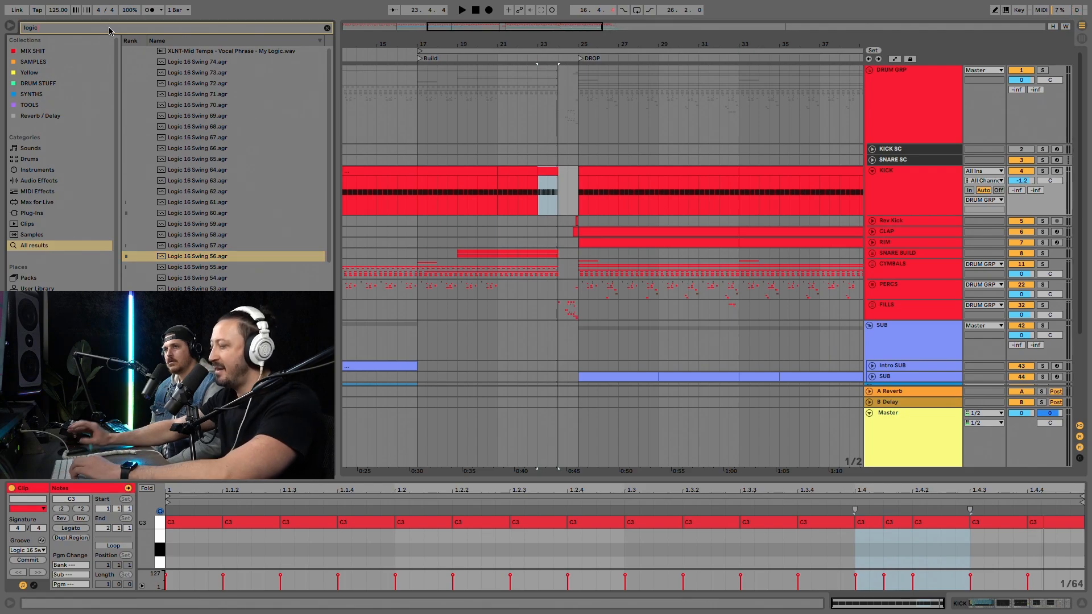
pyautogui.write('mpc')
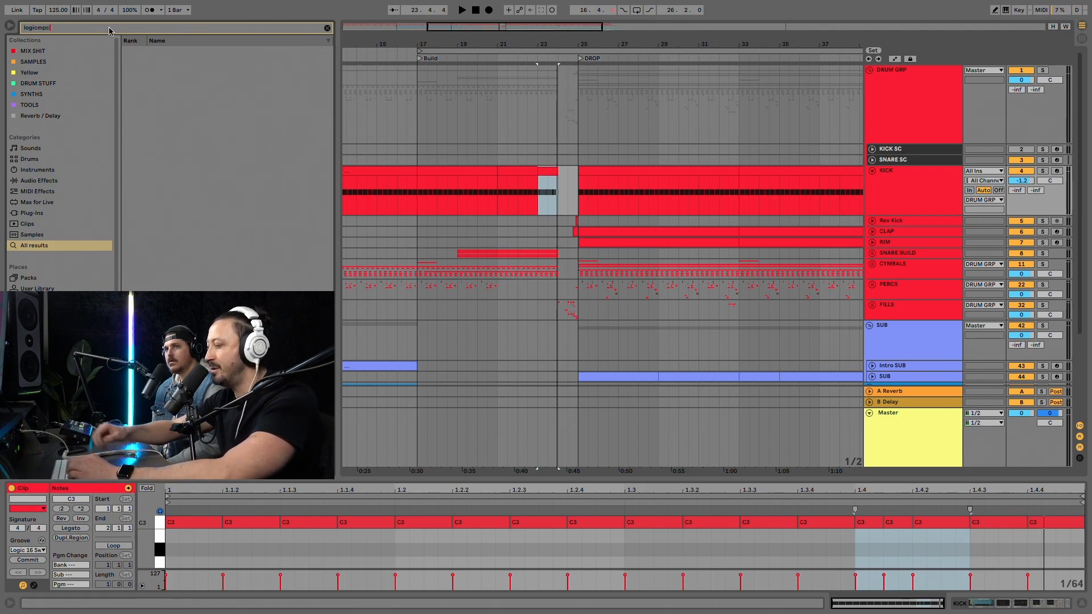
pyautogui.press('super+a')
pyautogui.write('mpc swing')
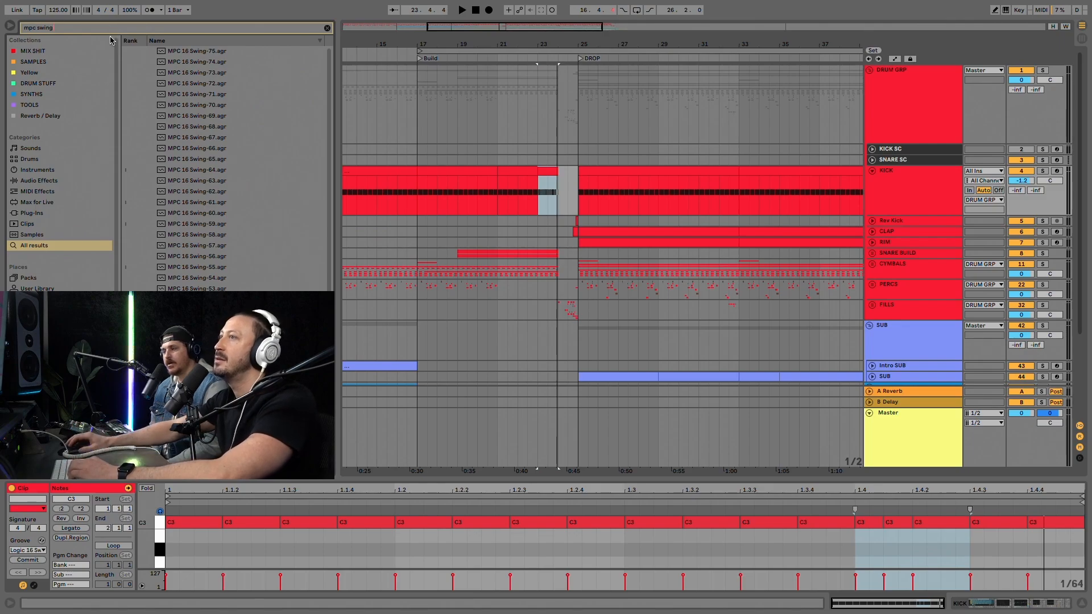
pyautogui.click(257, 107)
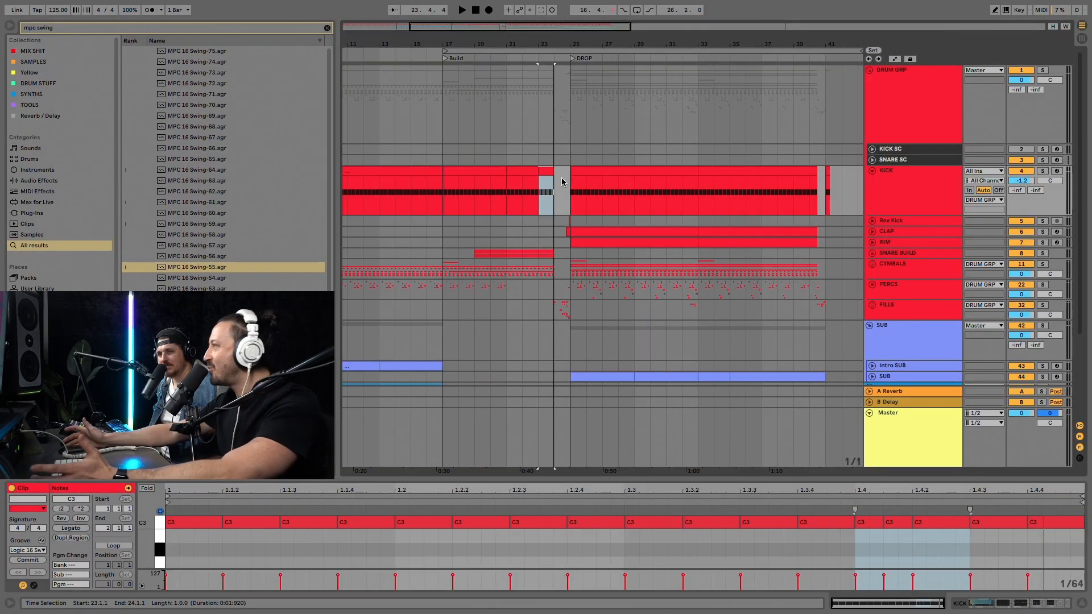
# - Collapse the DRUM GRP group, then solo BRK GRP and play it from the start of the Verse at bar 9
pyautogui.click(869, 70)
pyautogui.moveTo(671, 47); pyautogui.dragTo(670, 23)
pyautogui.click(427, 212)
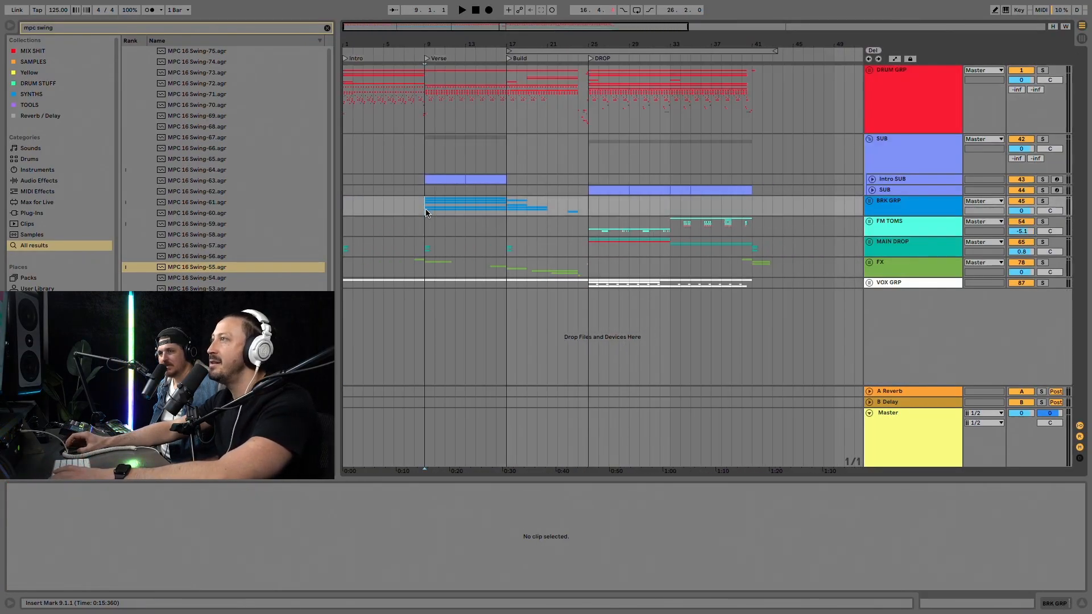
pyautogui.click(1044, 201)
pyautogui.press('space')
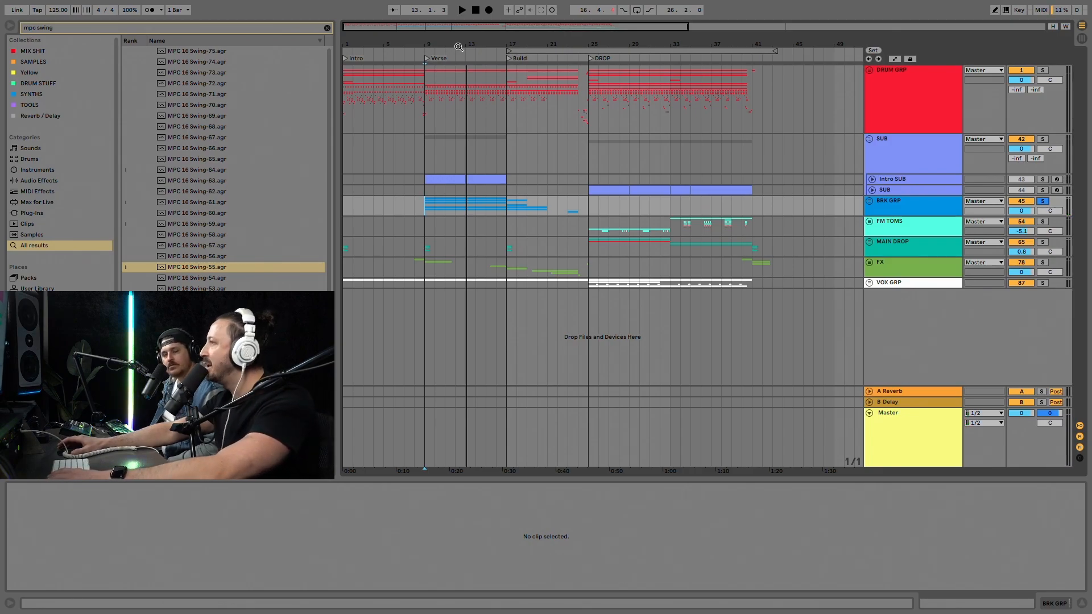
# - Expand the BRK GRP group to show its individual tracks and select the Swell track
pyautogui.click(869, 202)
pyautogui.scroll(-3, 800, 221)
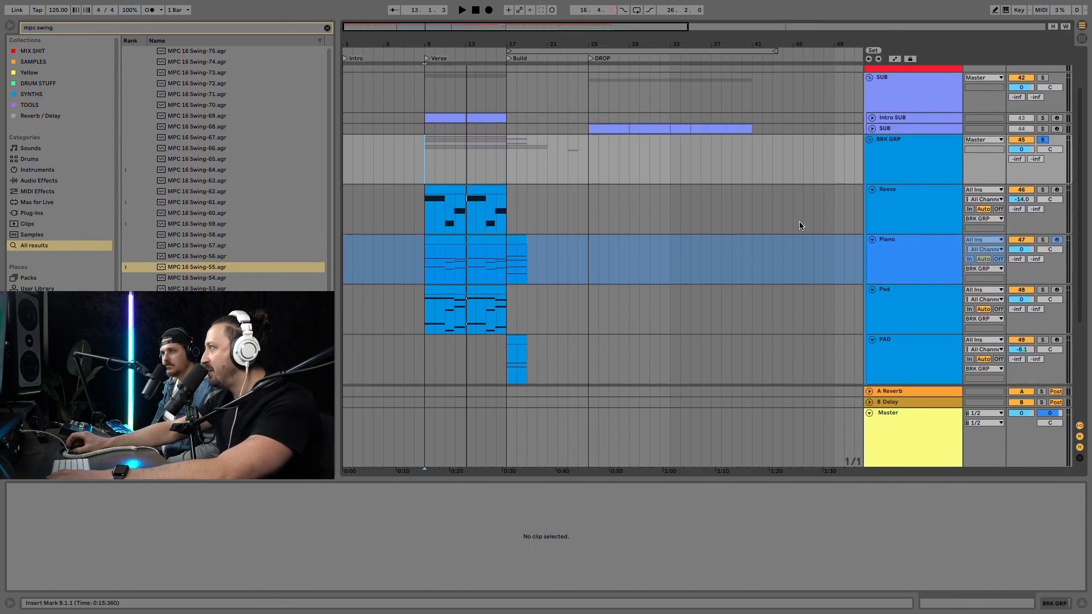
pyautogui.click(921, 303)
pyautogui.scroll(-2, 864, 296)
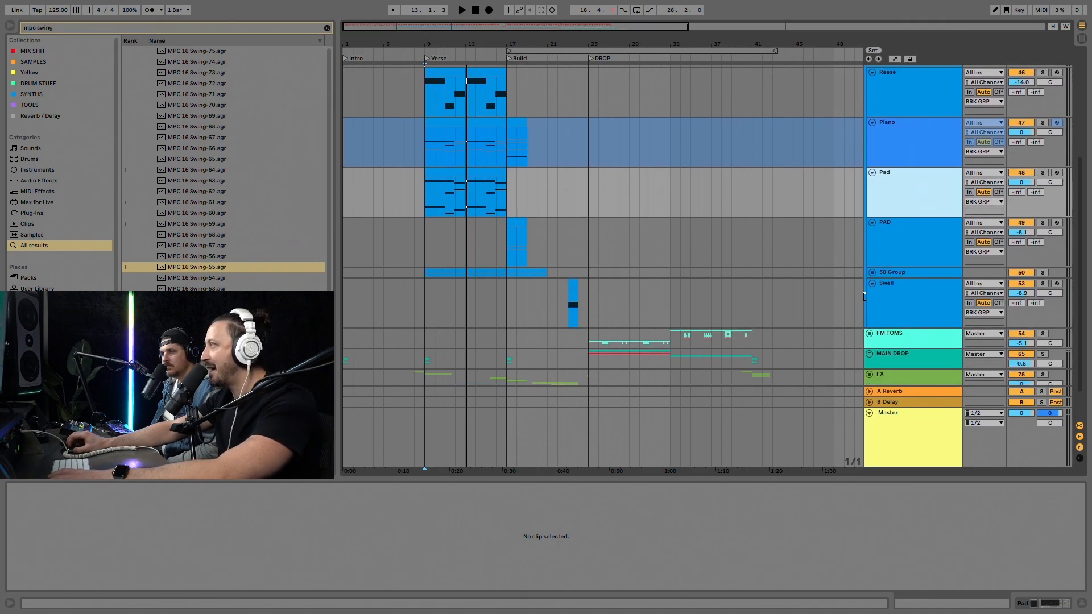
pyautogui.click(890, 300)
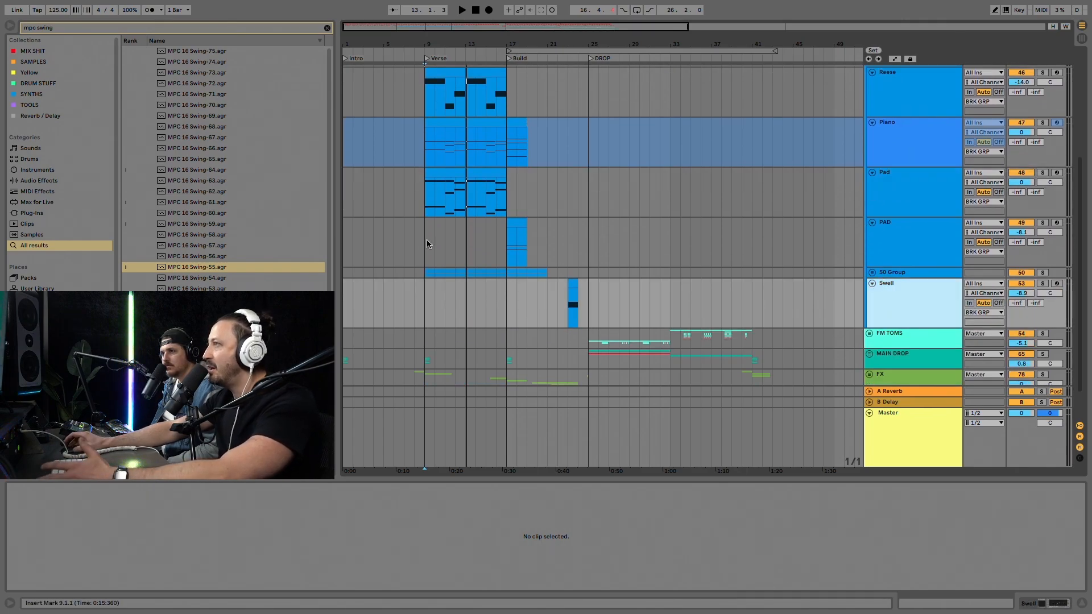
# - Open the Swell clip at bar 23, solo the Swell track and play it from there
pyautogui.click(573, 283)
pyautogui.click(1043, 283)
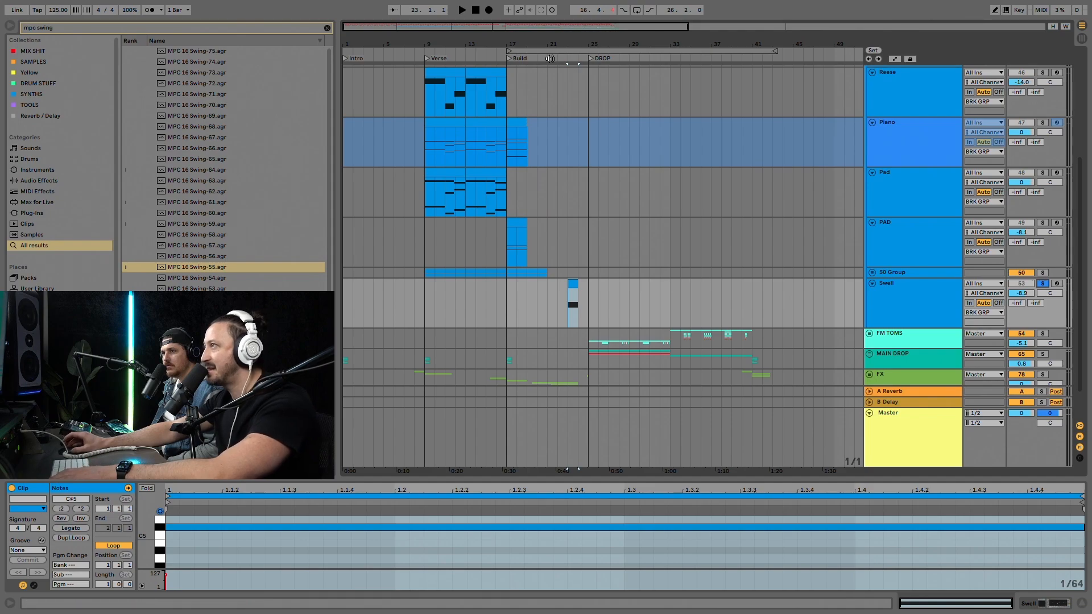
pyautogui.press('space')
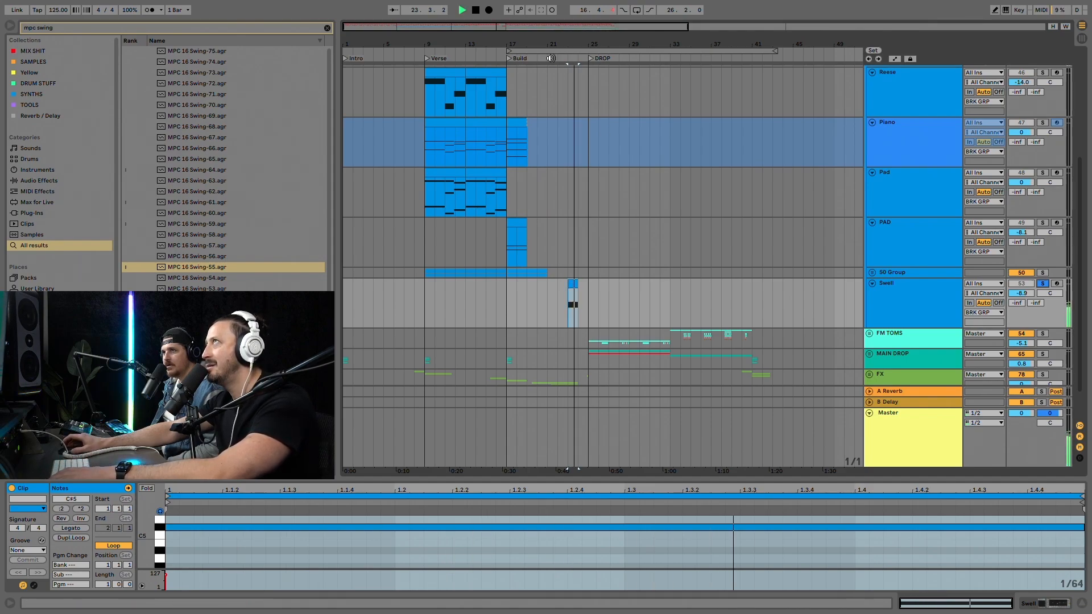
# - Stop the Swell playback, turn off the Swell track's solo and collapse the BRK GRP group
pyautogui.press('space')
pyautogui.scroll(3, 570, 155)
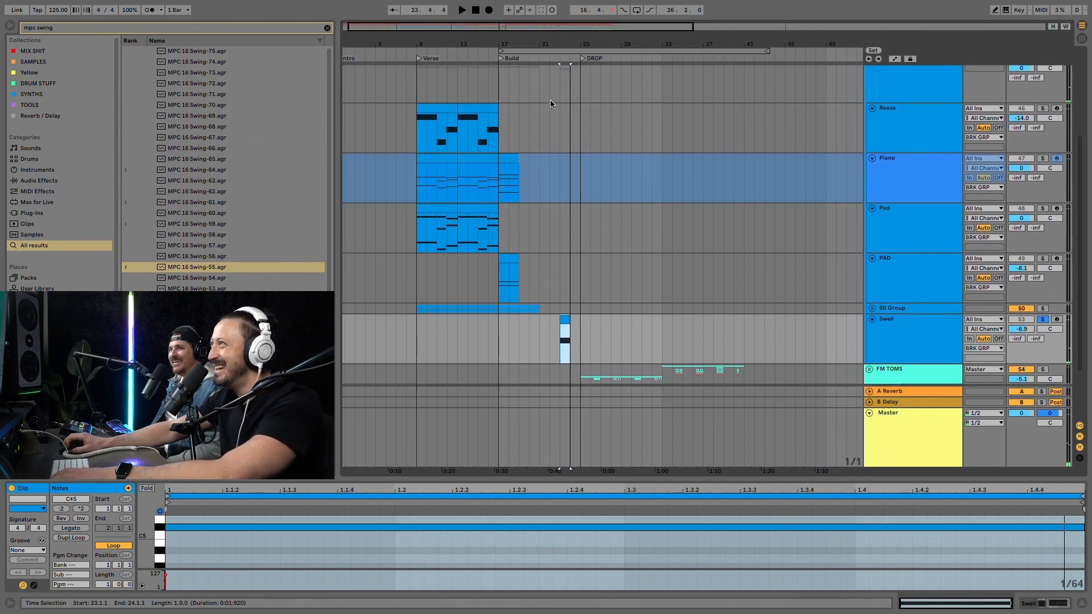
pyautogui.moveTo(531, 45); pyautogui.dragTo(567, 160)
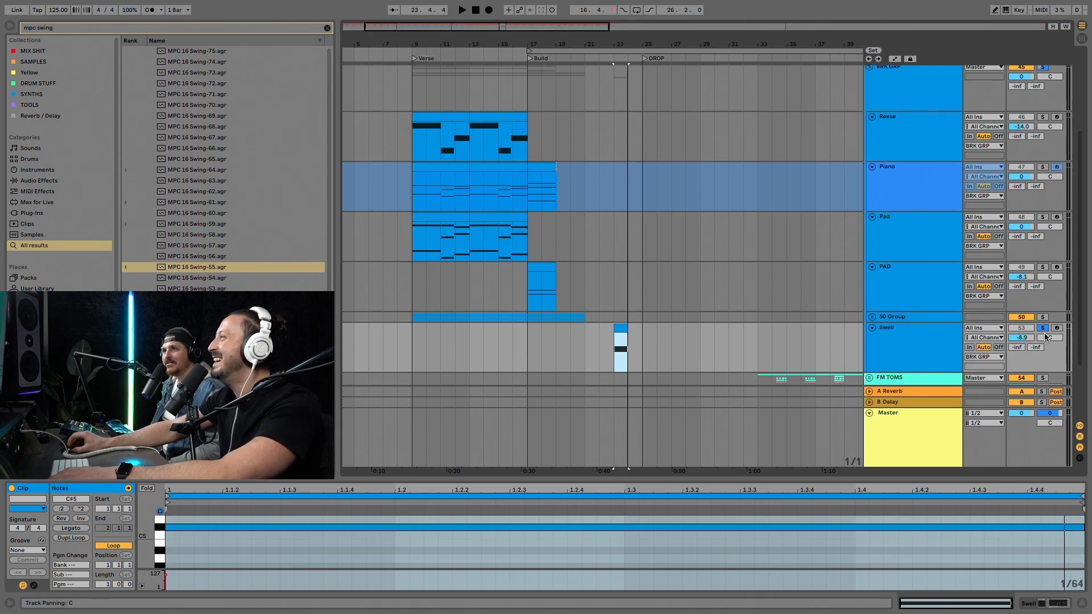
pyautogui.scroll(5, 908, 290)
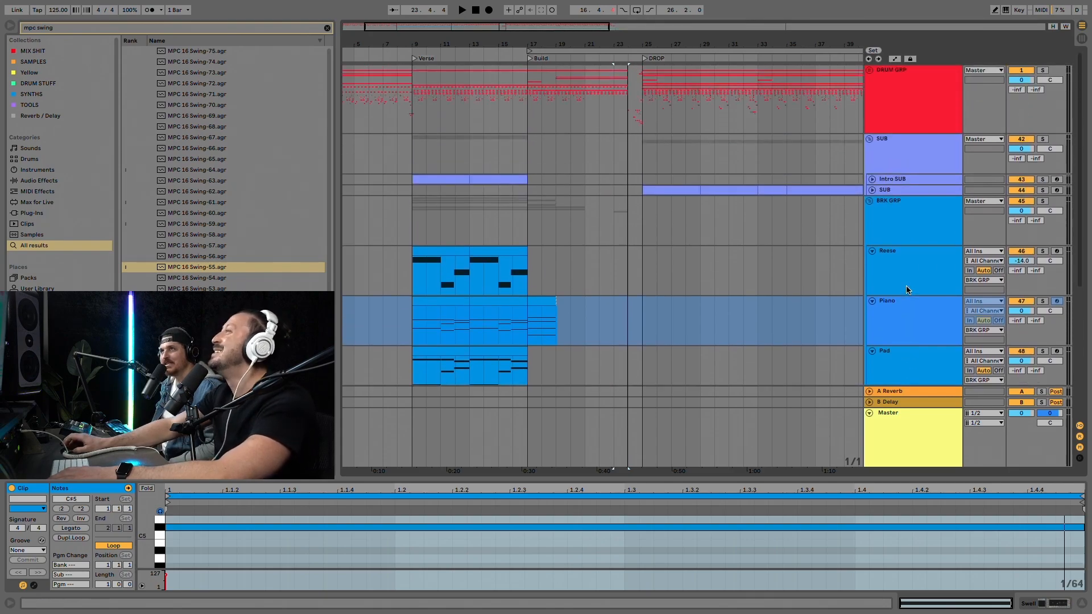
pyautogui.click(870, 201)
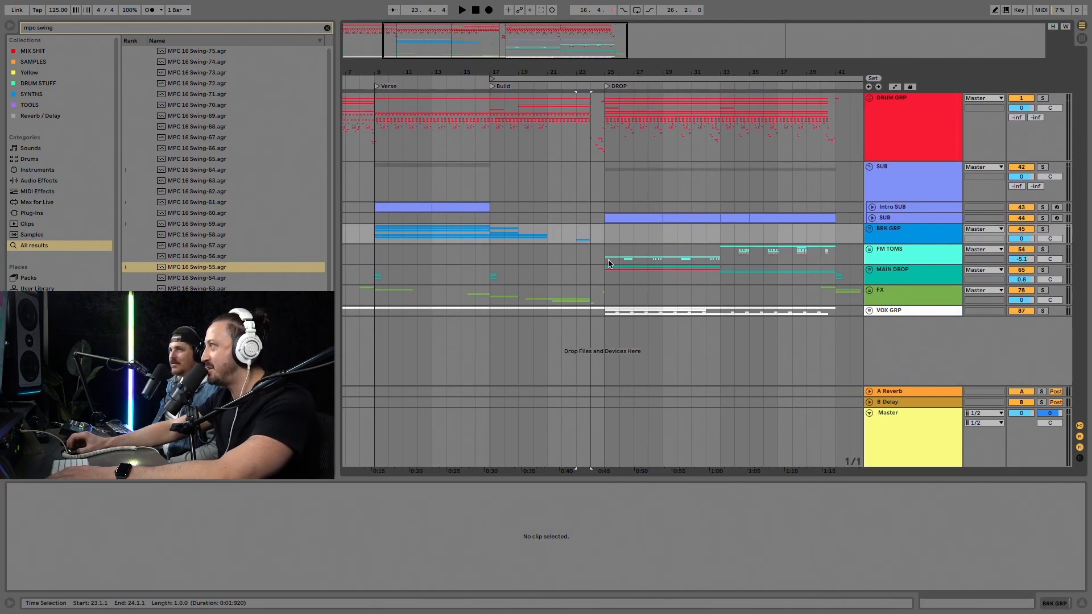
# - Play the full arrangement from the start of the DROP at bar 25
pyautogui.click(608, 263)
pyautogui.press('space')
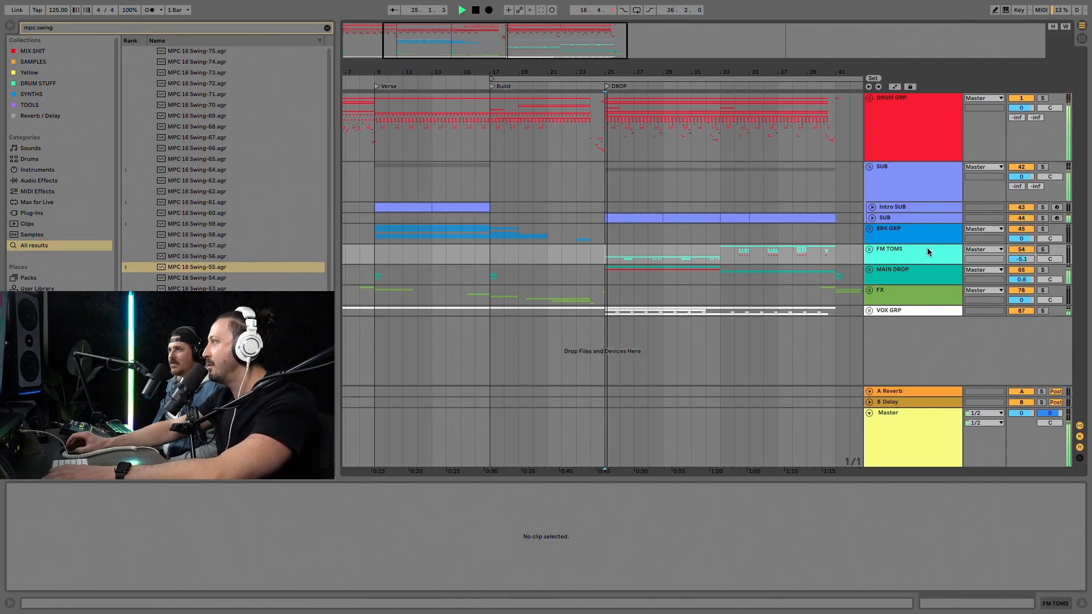
pyautogui.moveTo(625, 75); pyautogui.dragTo(624, 95)
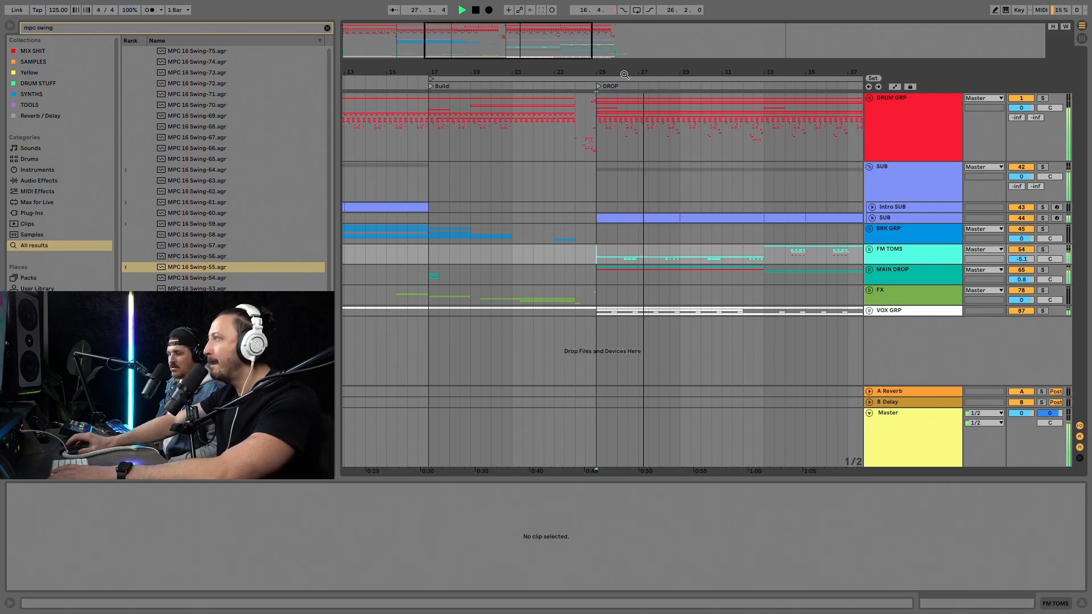
pyautogui.moveTo(598, 75); pyautogui.dragTo(592, 138)
pyautogui.hscroll(1, 633, 210)
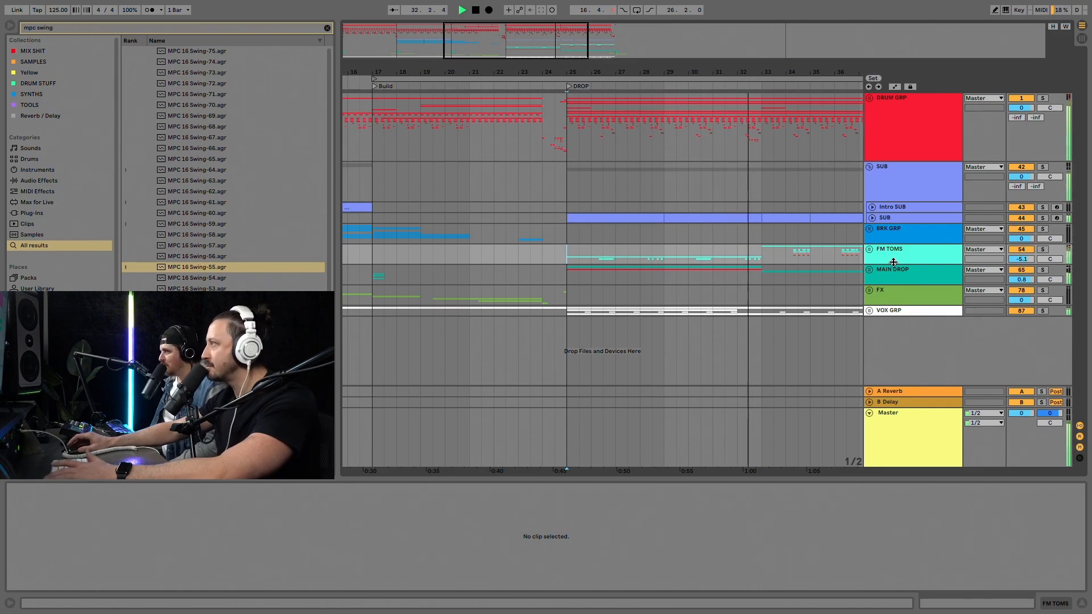
# - Expand the MAIN DROP and Main Bass 01 groups, then solo the teal FM Bass track and play its clip from bar 25
pyautogui.click(870, 270)
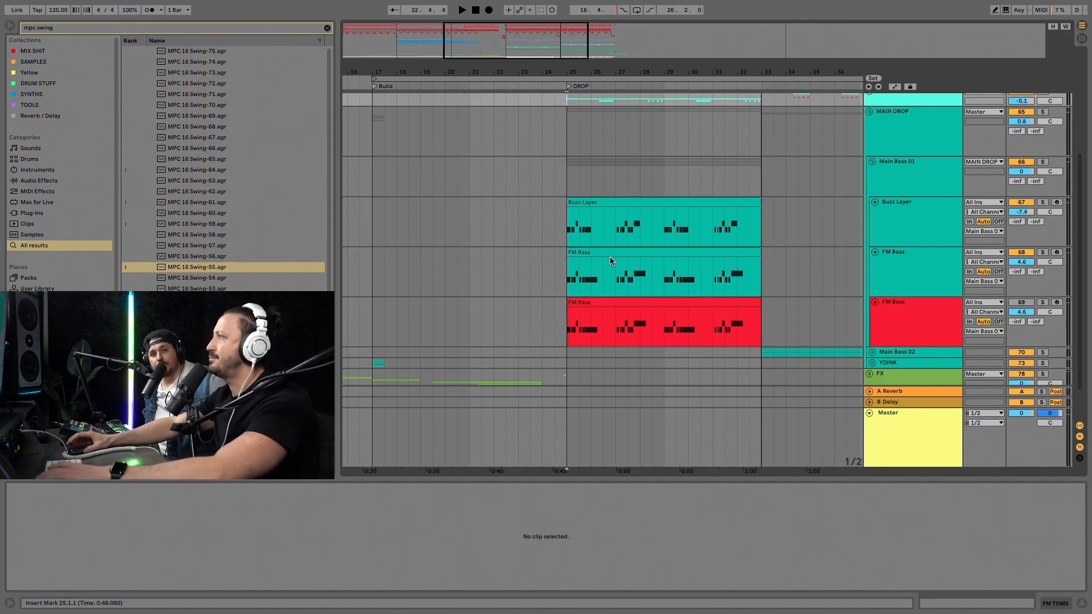
pyautogui.click(938, 269)
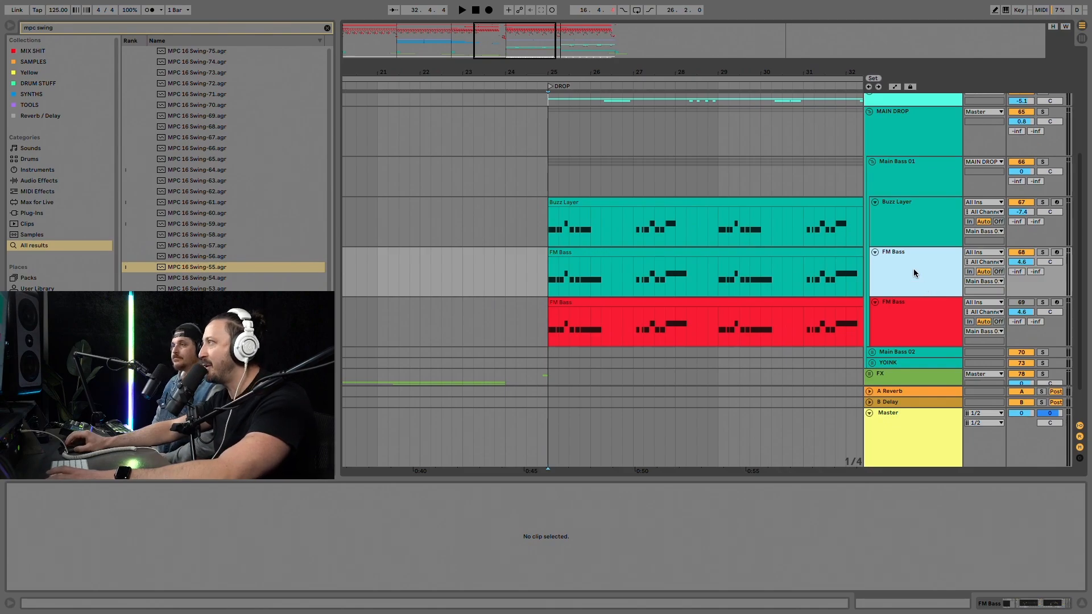
pyautogui.click(1042, 252)
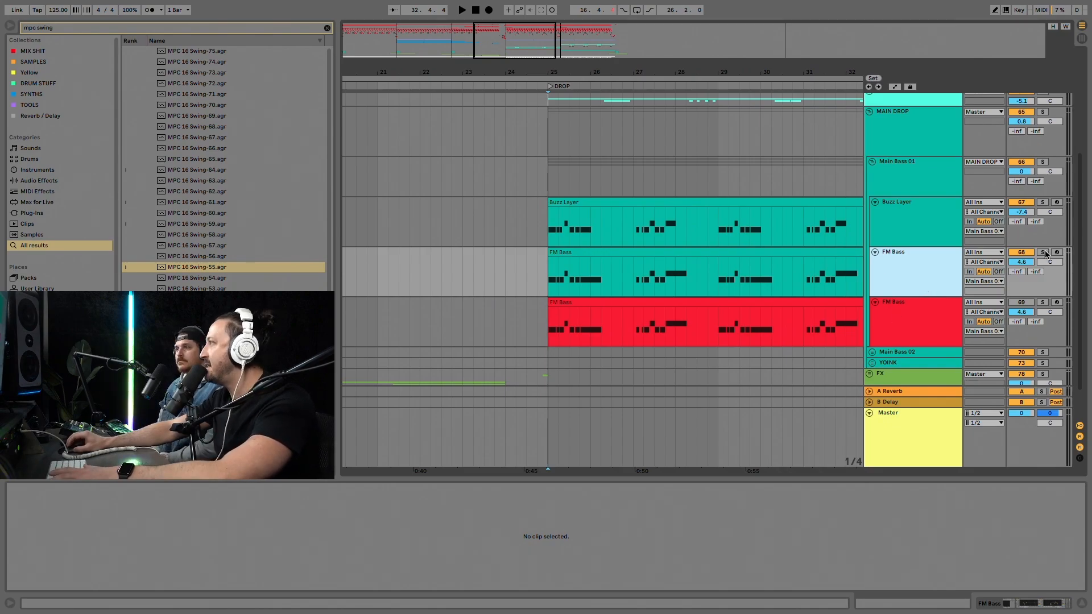
pyautogui.click(569, 254)
pyautogui.press('space')
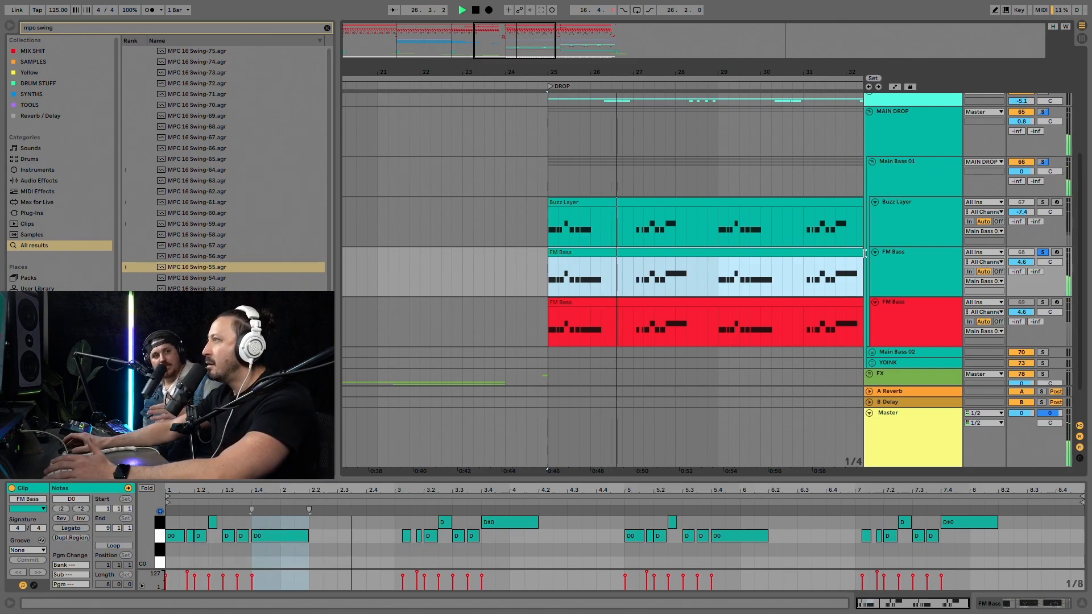
pyautogui.press('space')
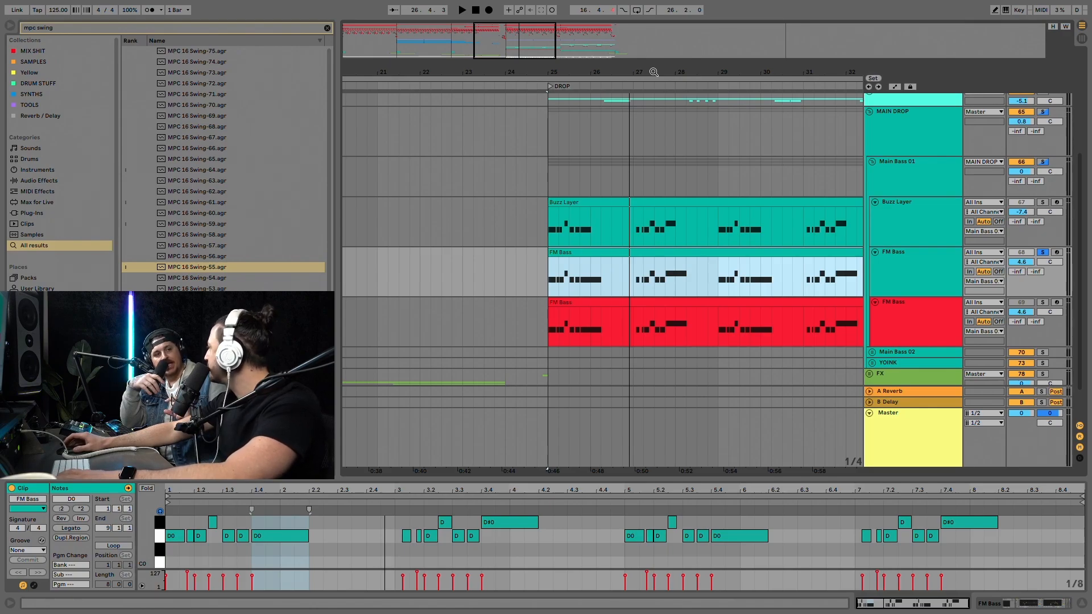
# - Solo the red FM Bass track and open its Serum instrument, positioning the plugin window over the arrangement
pyautogui.moveTo(654, 72); pyautogui.dragTo(601, 165)
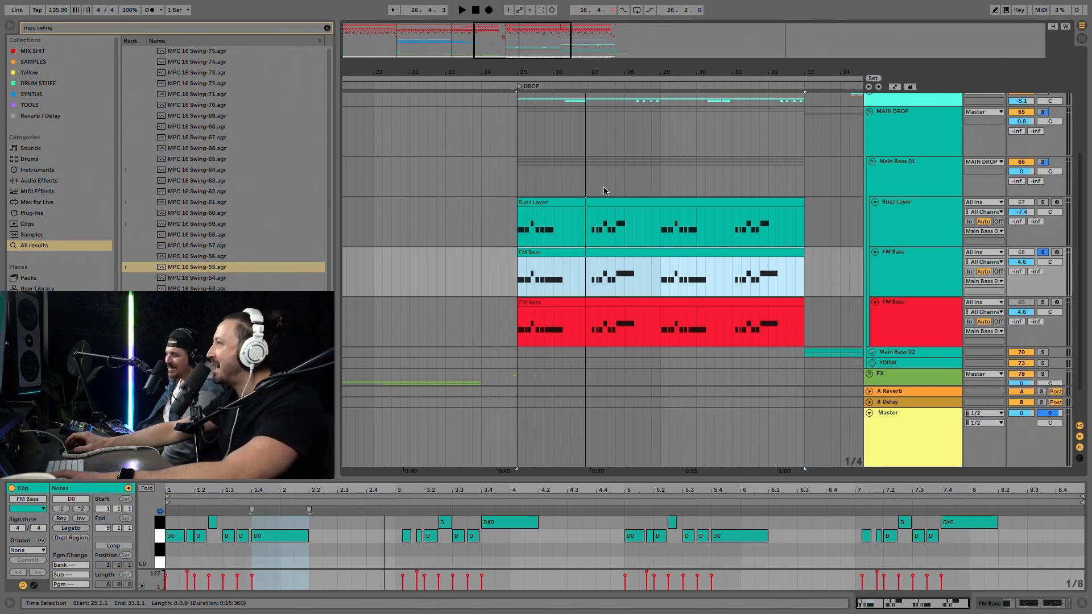
pyautogui.press('-')
pyautogui.click(909, 264)
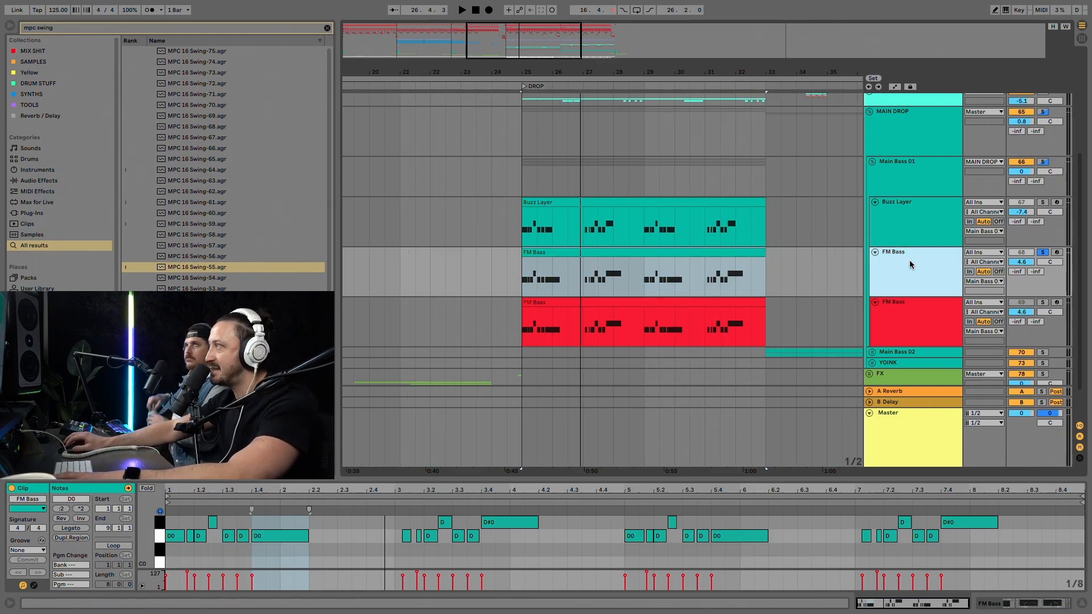
pyautogui.doubleClick(910, 260)
pyautogui.moveTo(770, 42)
pyautogui.mouseDown()
pyautogui.moveTo(793, 45)
pyautogui.moveTo(780, 52)
pyautogui.mouseUp()
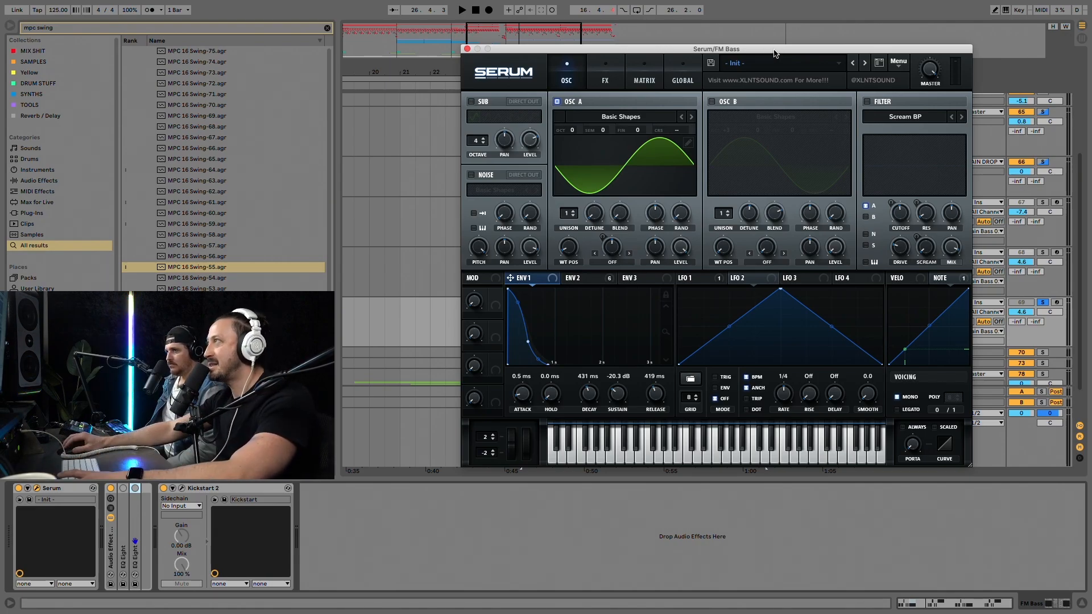
pyautogui.moveTo(780, 53); pyautogui.dragTo(771, 60)
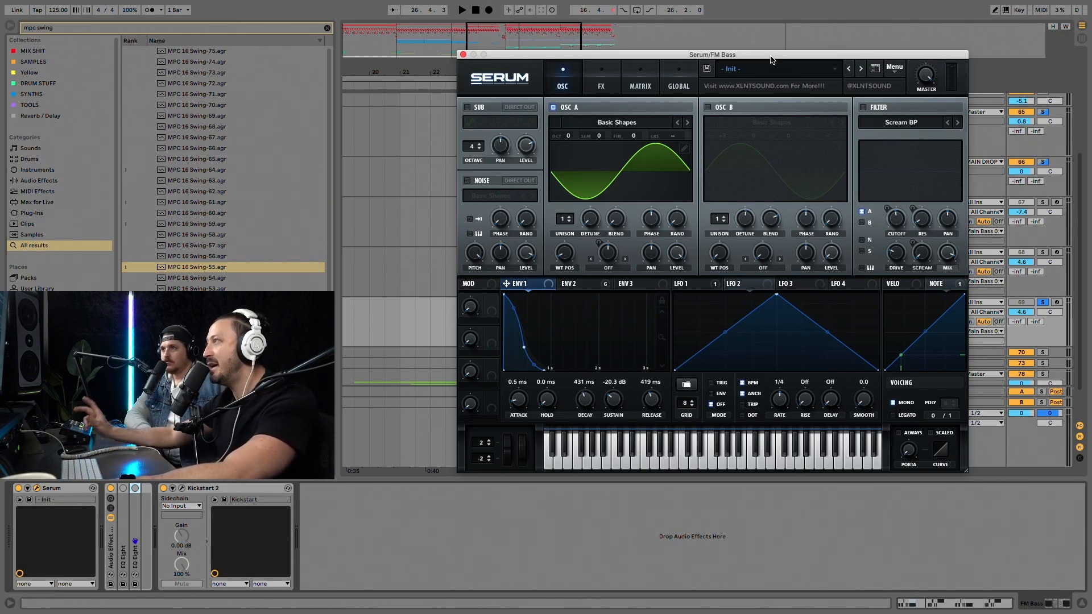
pyautogui.moveTo(771, 60); pyautogui.dragTo(767, 61)
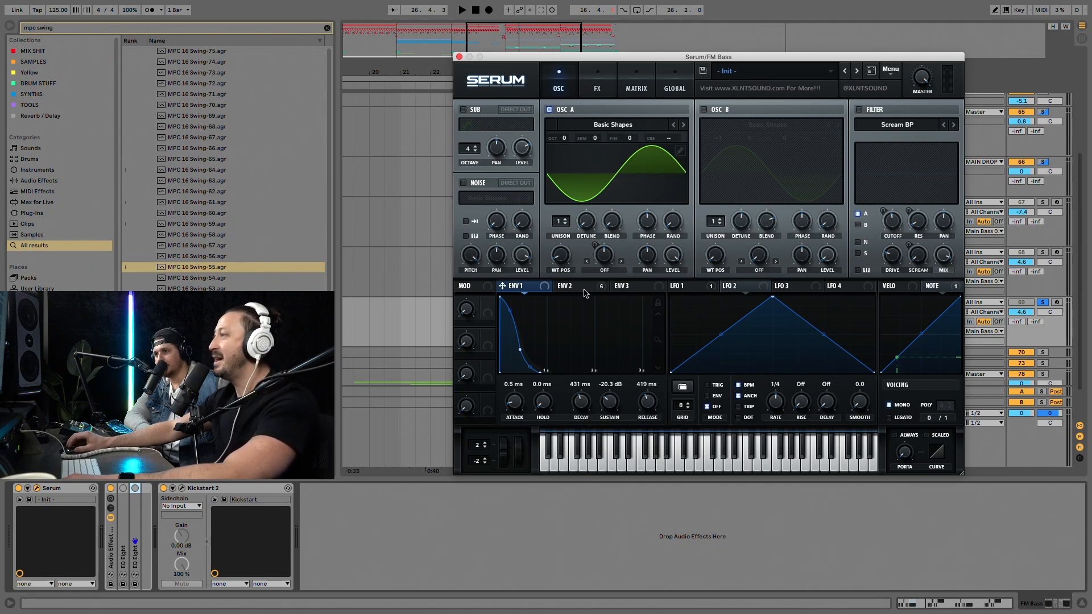
# - Set the release of Serum's Env 1 to 420 ms and check the Env 2 settings
pyautogui.moveTo(650, 409); pyautogui.dragTo(645, 402)
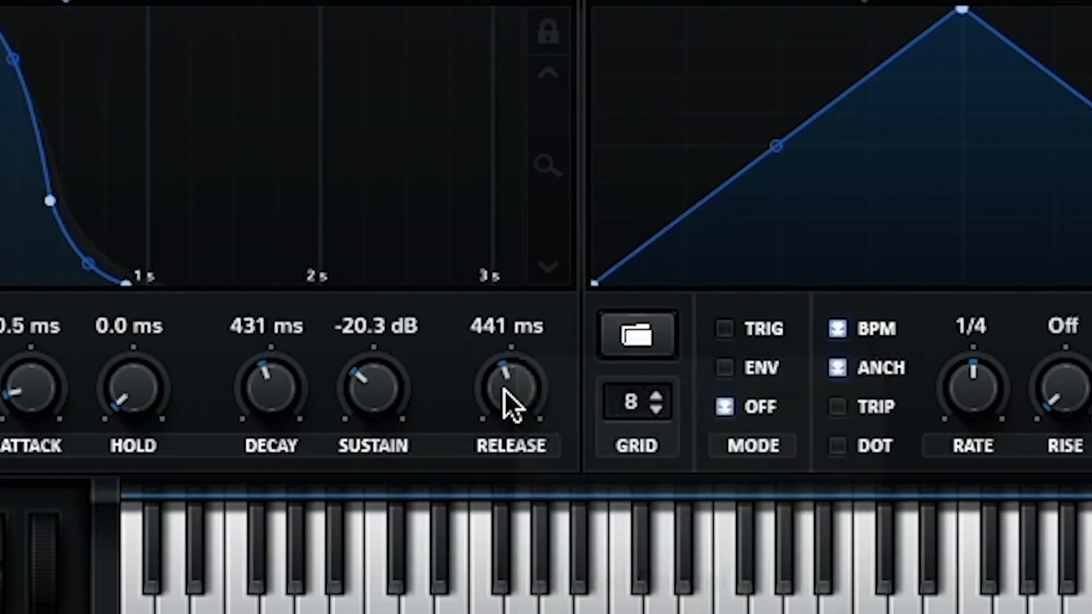
pyautogui.doubleClick(506, 402)
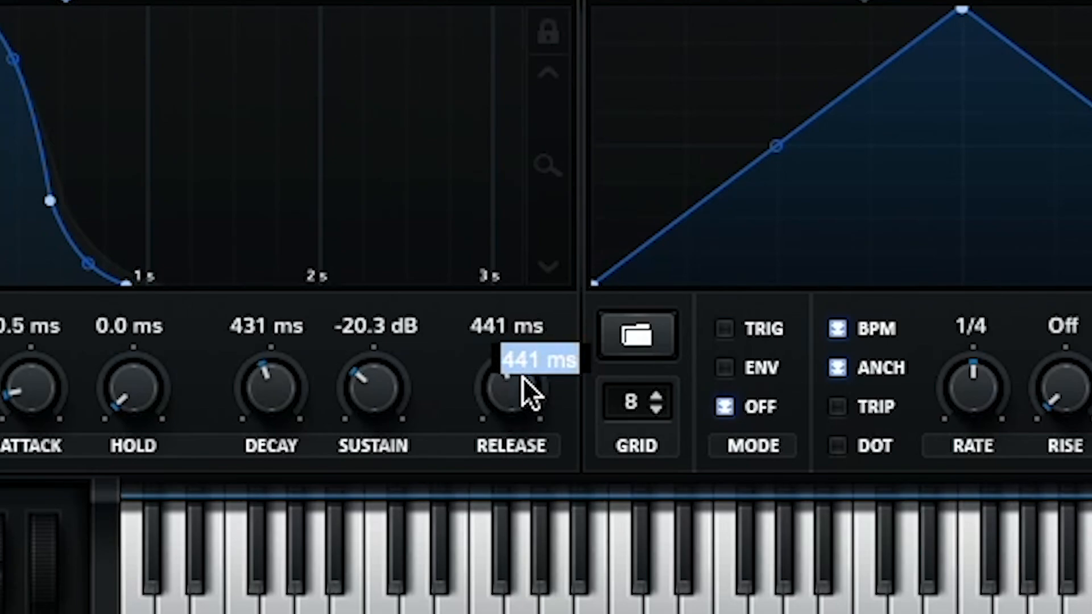
pyautogui.write('429')
pyautogui.press('BackSpace')
pyautogui.write('0')
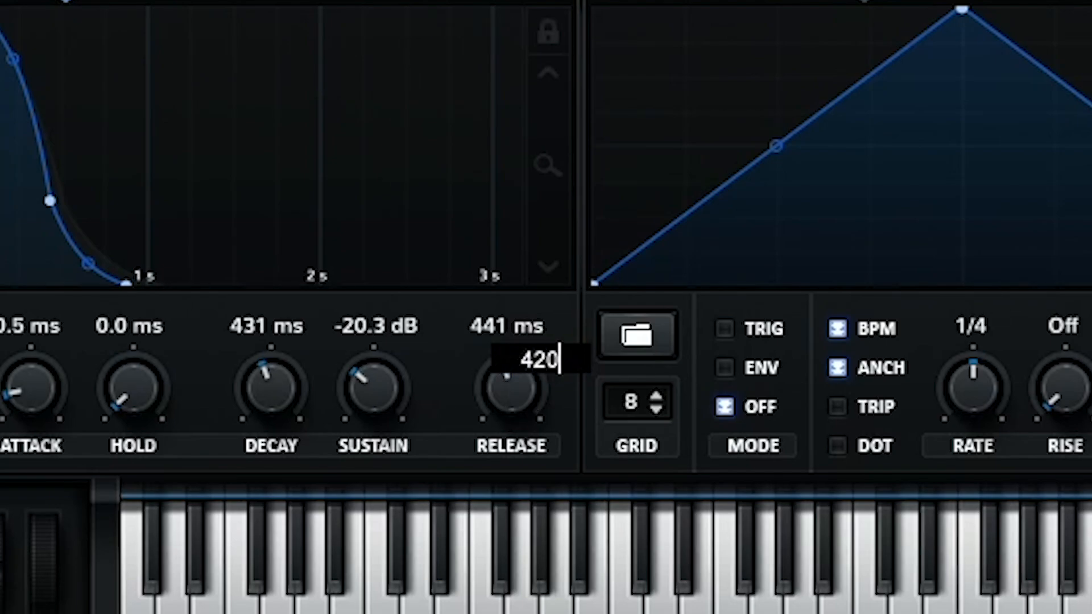
pyautogui.press('Return')
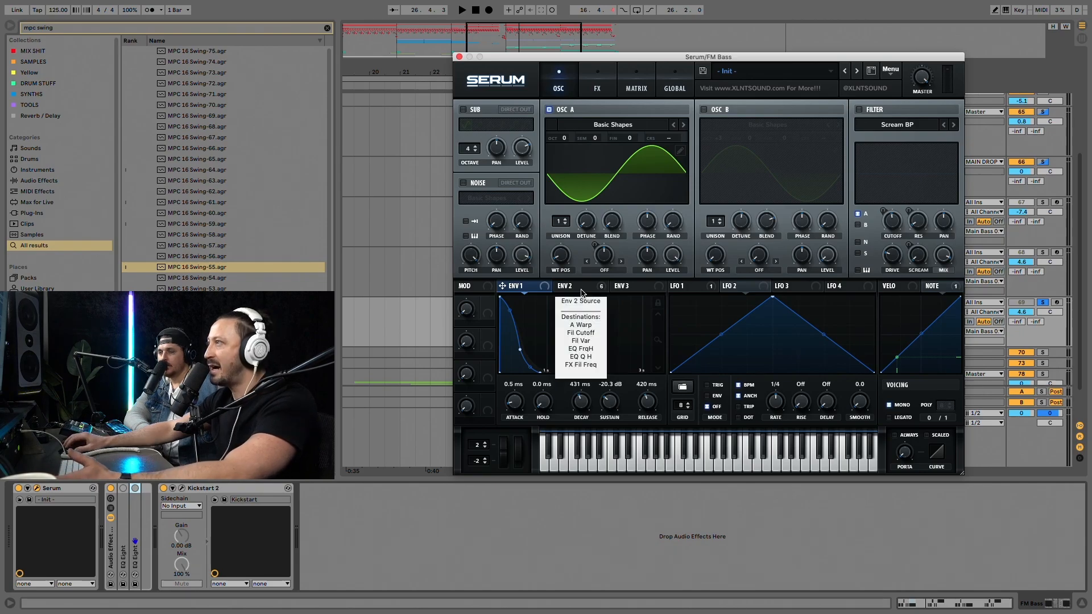
pyautogui.click(582, 291)
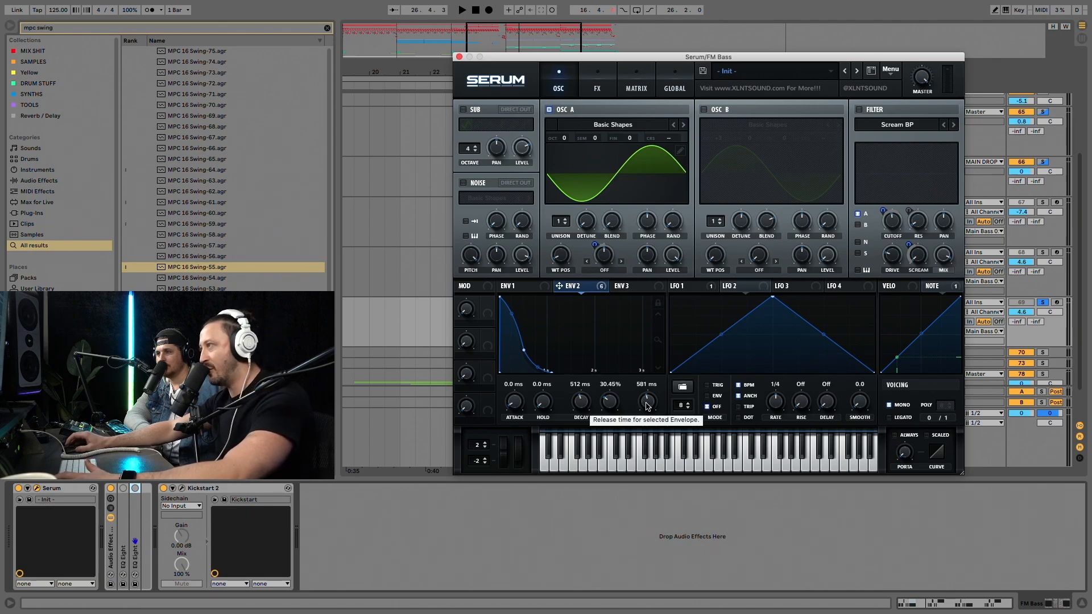
pyautogui.click(515, 285)
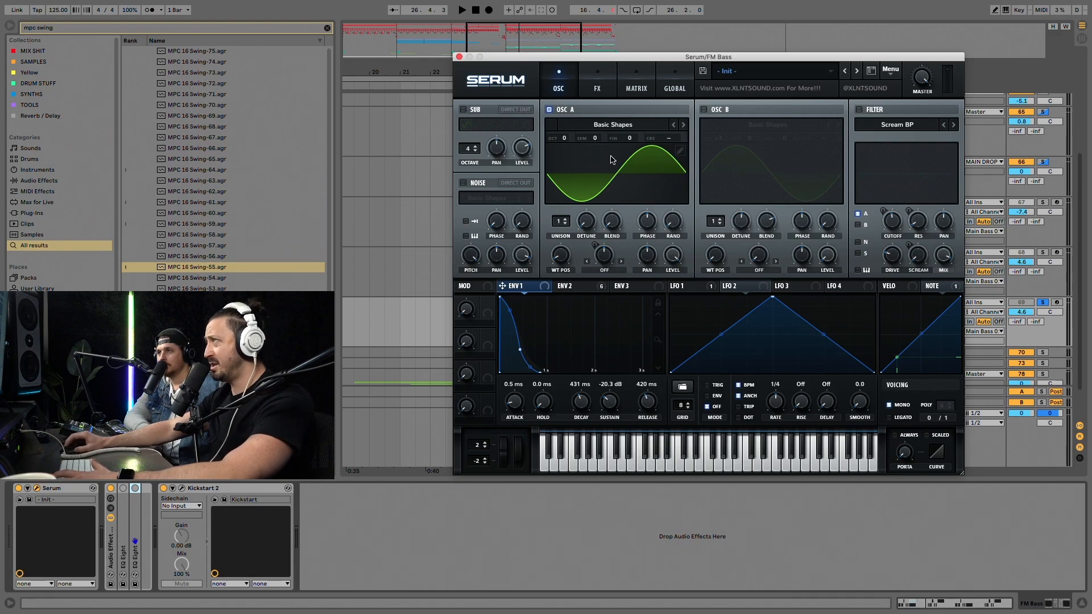
# - Turn on OSC B, set OSC A's warp mode to FM (from B) and play the bass
pyautogui.click(704, 111)
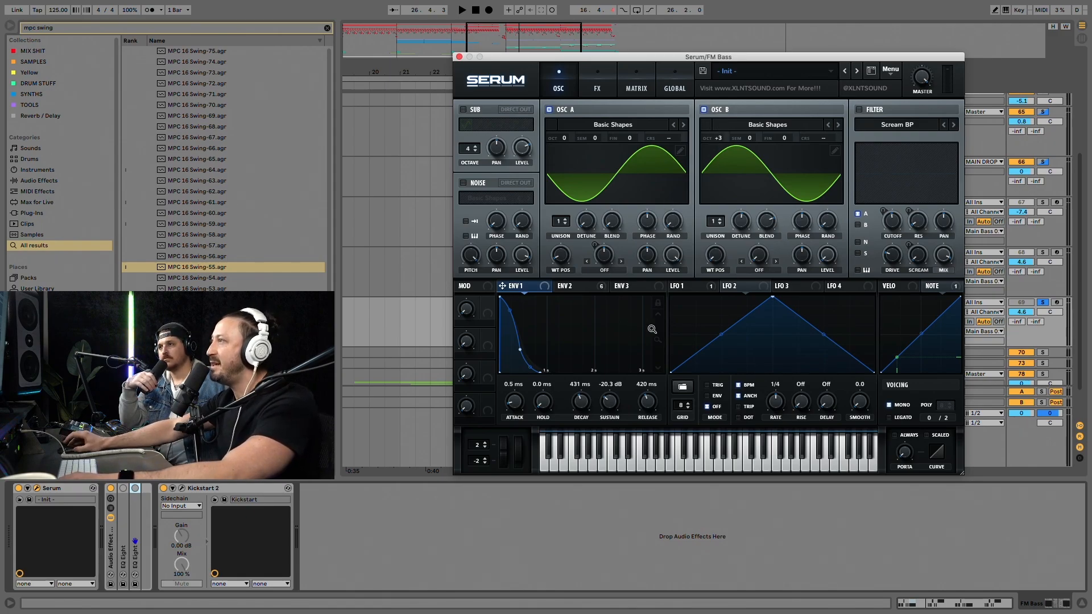
pyautogui.click(604, 270)
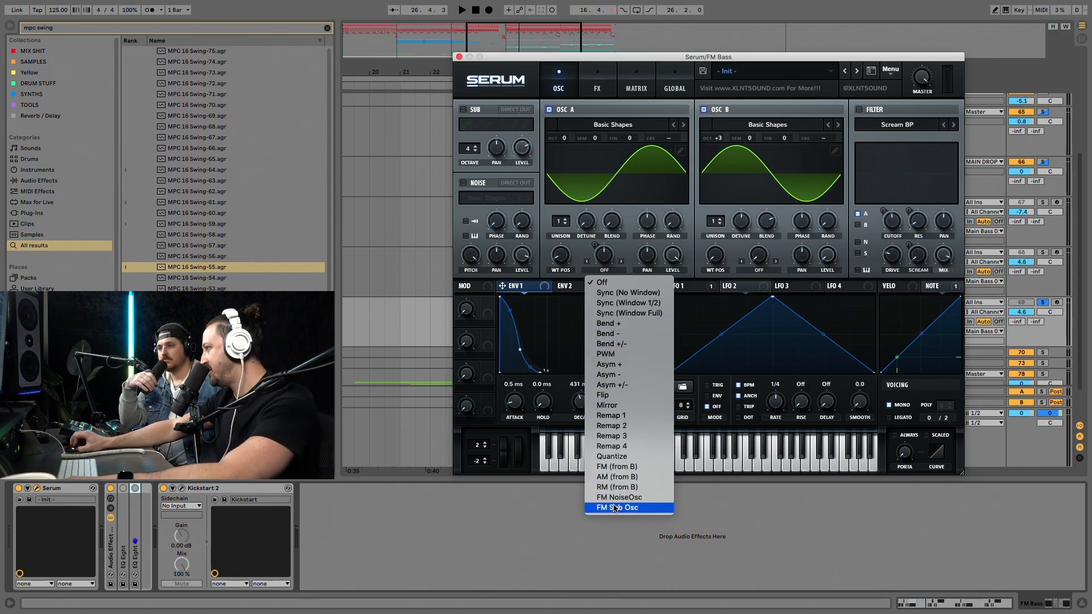
pyautogui.click(650, 467)
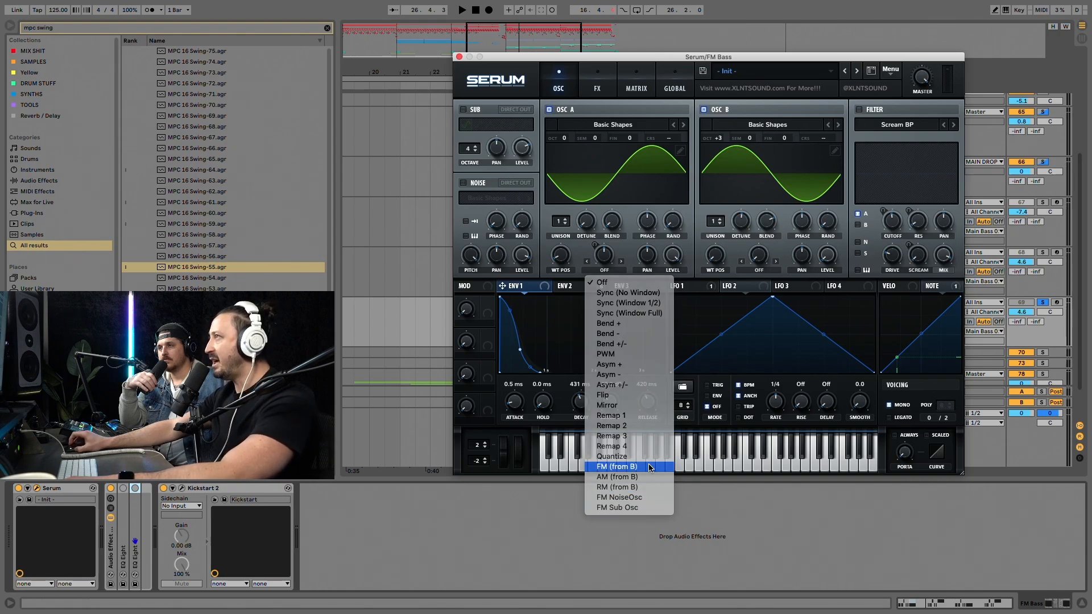
pyautogui.press('space')
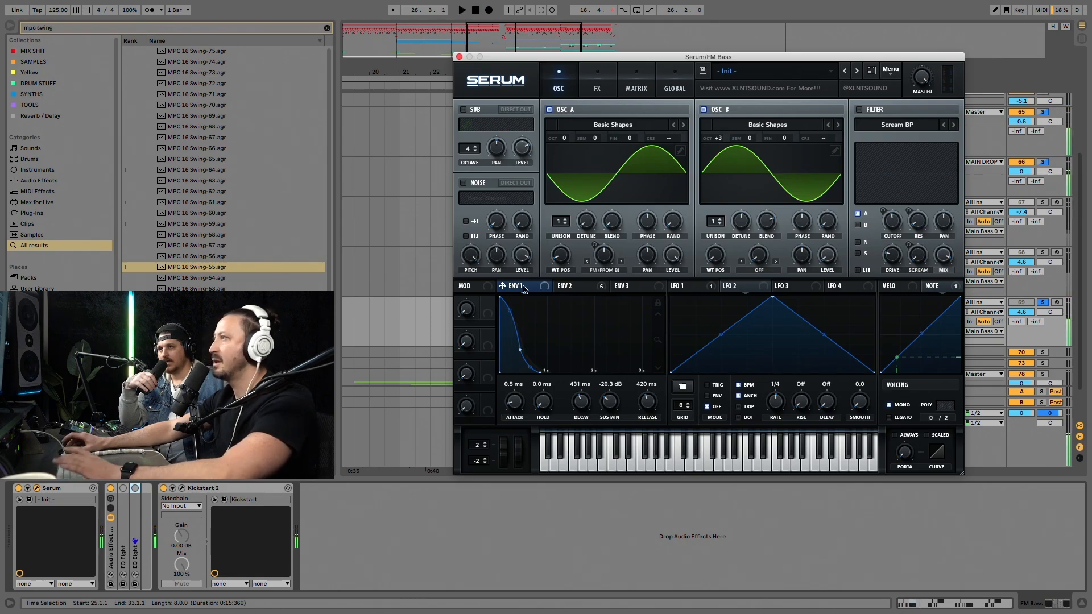
pyautogui.press('space')
# - Audition the bass with OSC B's octave at 0 and again with it restored to +3
pyautogui.moveTo(606, 259)
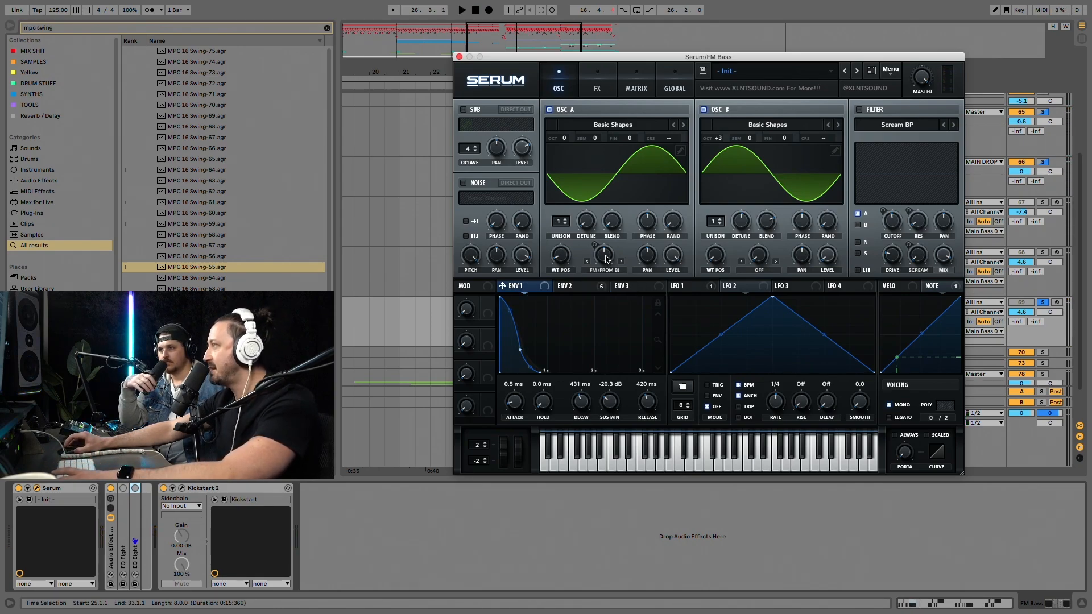
pyautogui.moveTo(718, 138); pyautogui.dragTo(720, 183)
pyautogui.press('space')
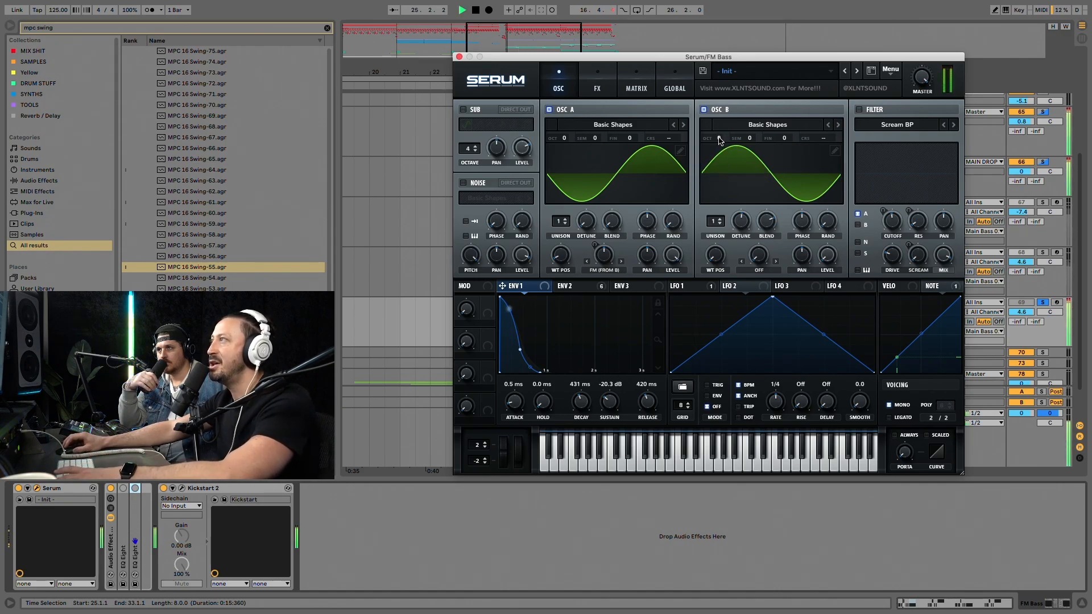
pyautogui.moveTo(722, 142); pyautogui.dragTo(721, 132)
pyautogui.press('space')
pyautogui.press('space')
pyautogui.press('space')
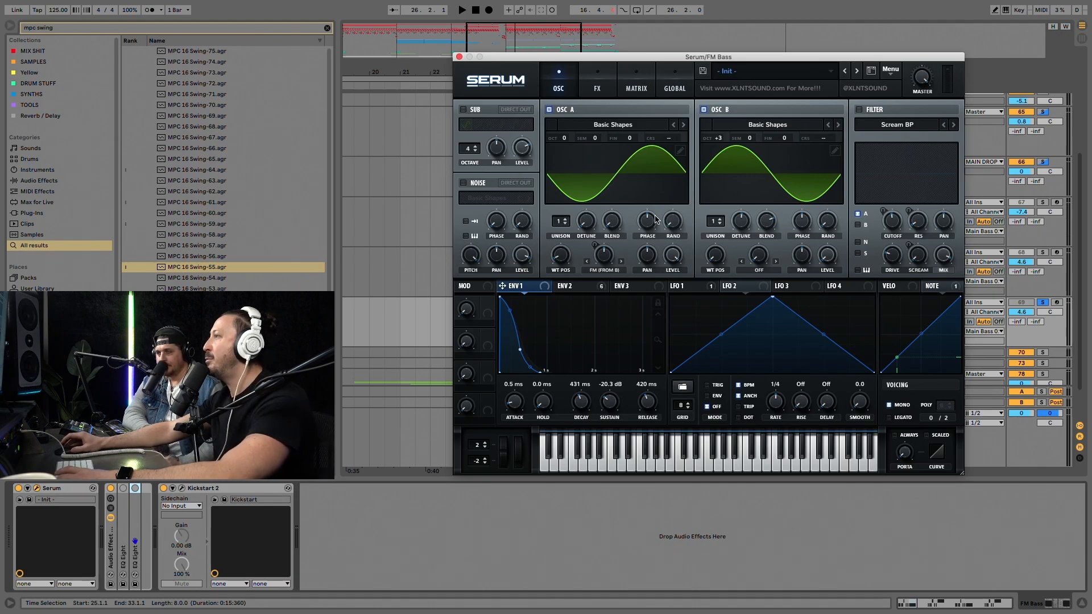
# - Display LFO 1, turn on the Scream BP filter and play the bass through it
pyautogui.click(700, 286)
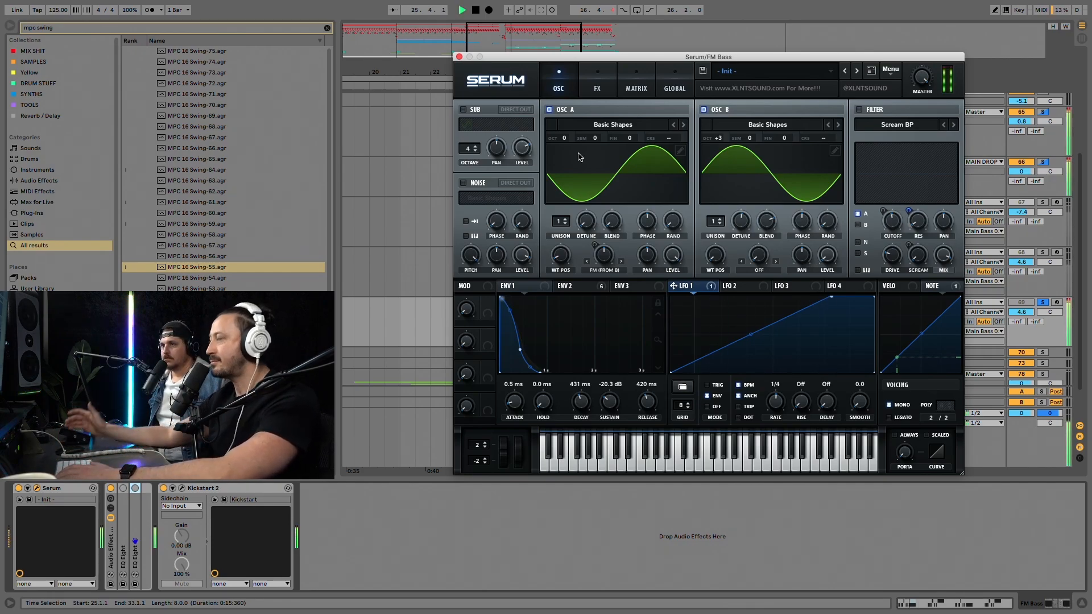
pyautogui.press('space')
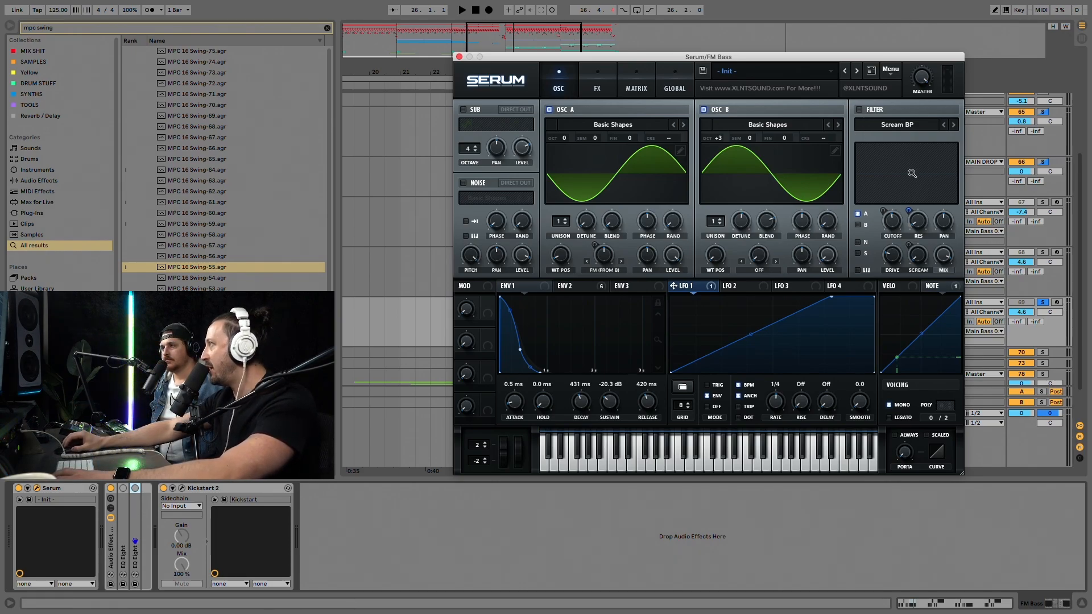
pyautogui.click(860, 110)
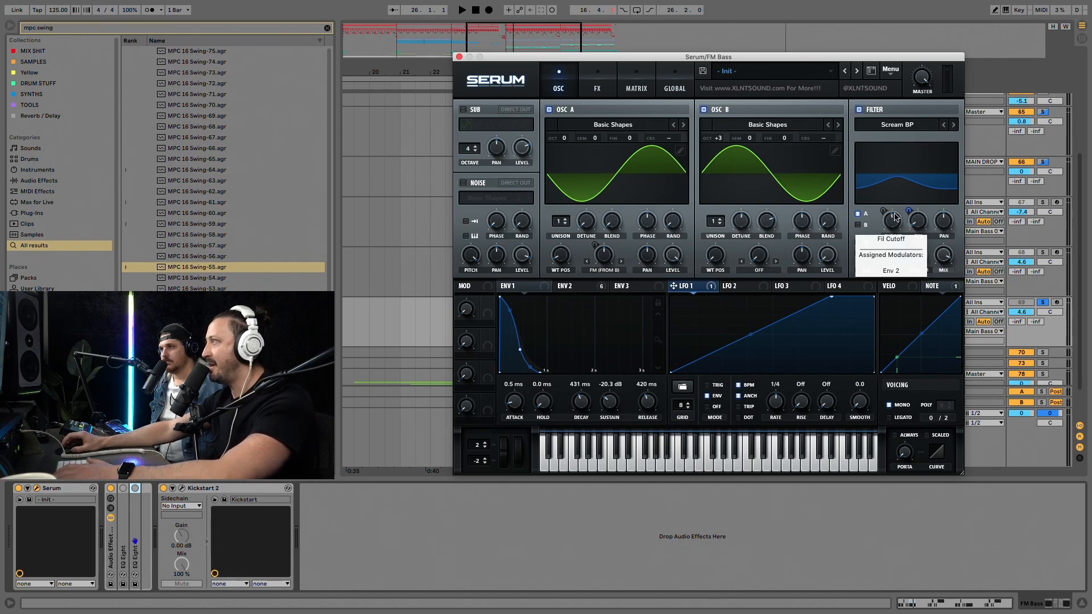
pyautogui.press('space')
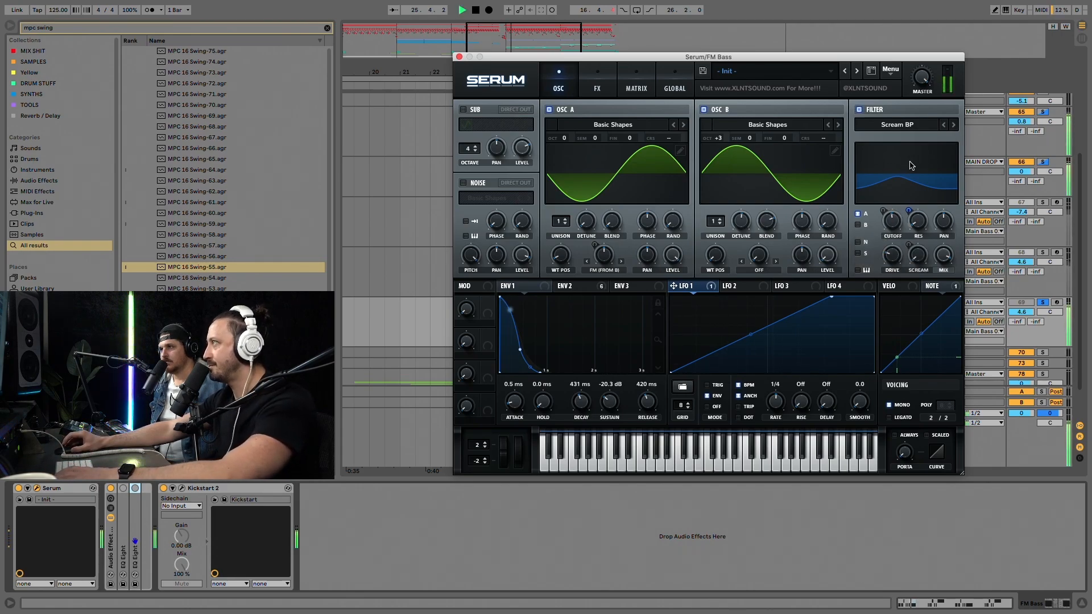
pyautogui.press('space')
pyautogui.moveTo(891, 225)
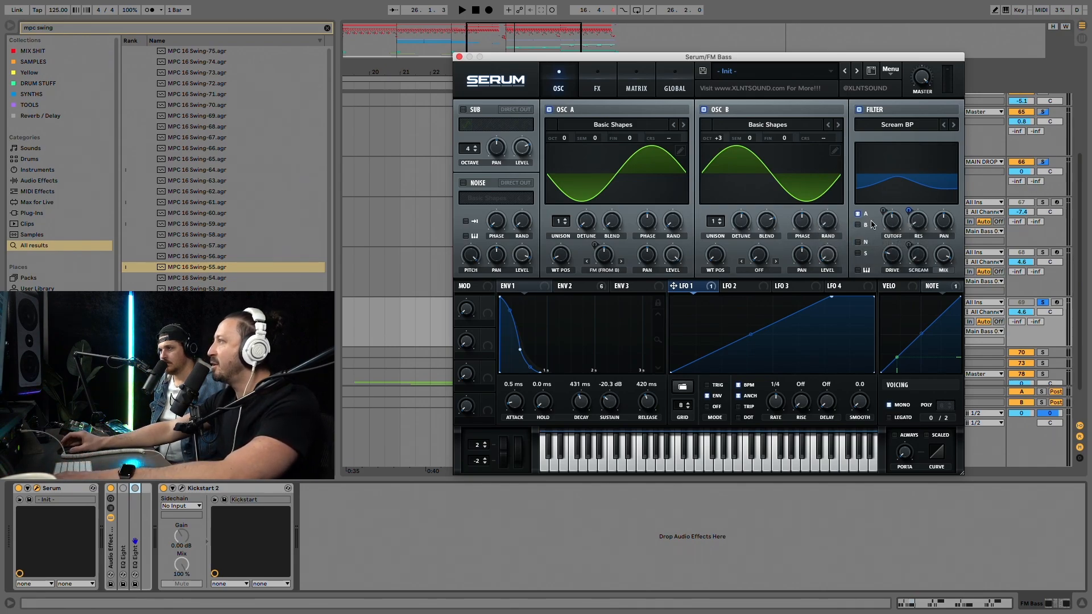
# - Compare the bass without and with Env 2 modulating the filter cutoff by reactivating that bypassed destination
pyautogui.press('space')
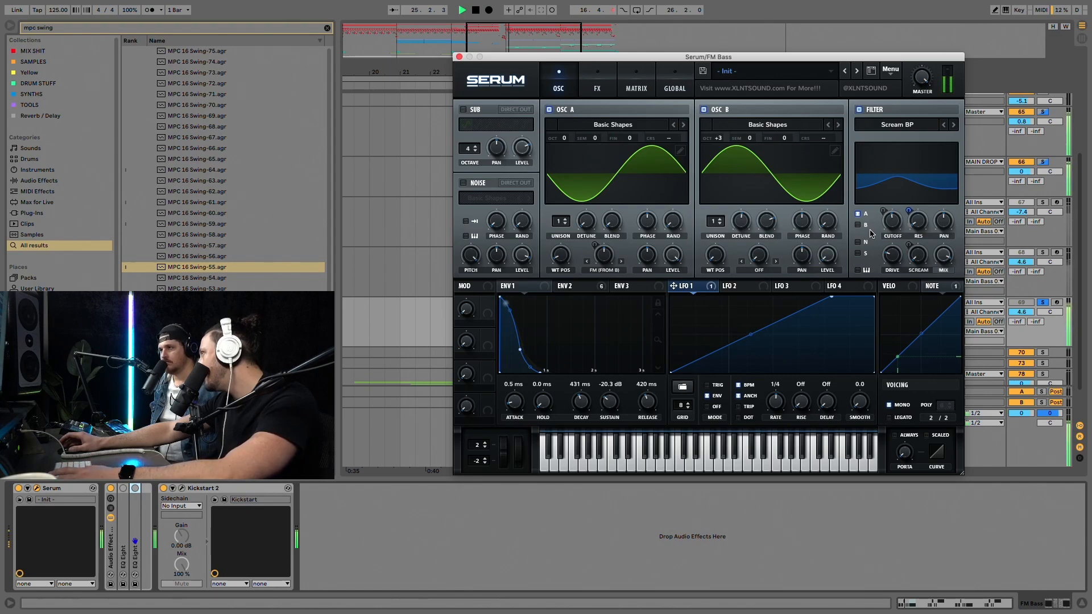
pyautogui.press('space')
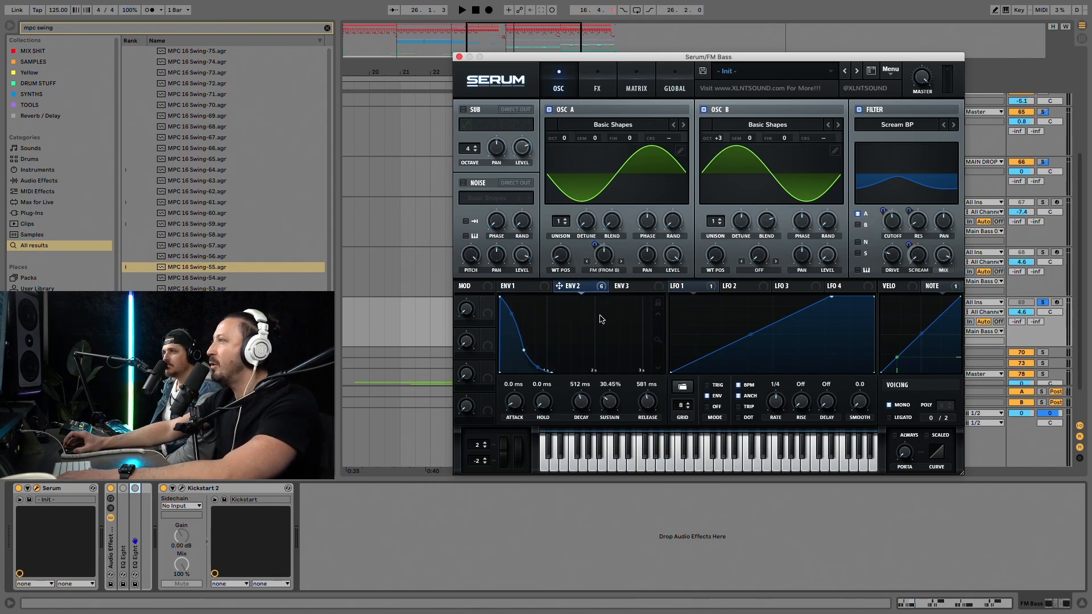
pyautogui.click(573, 287)
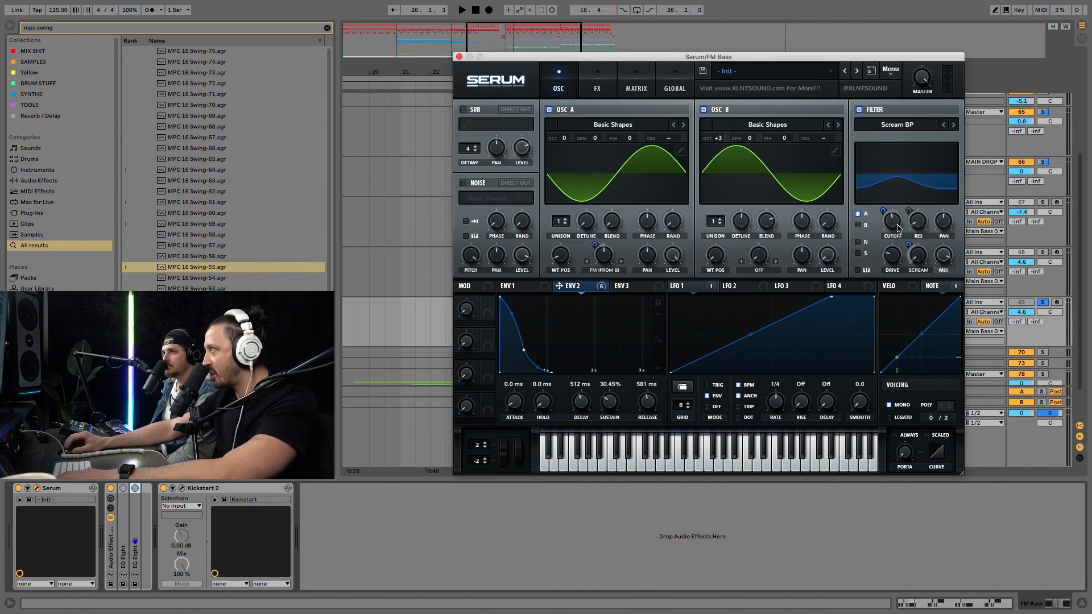
pyautogui.click(597, 285)
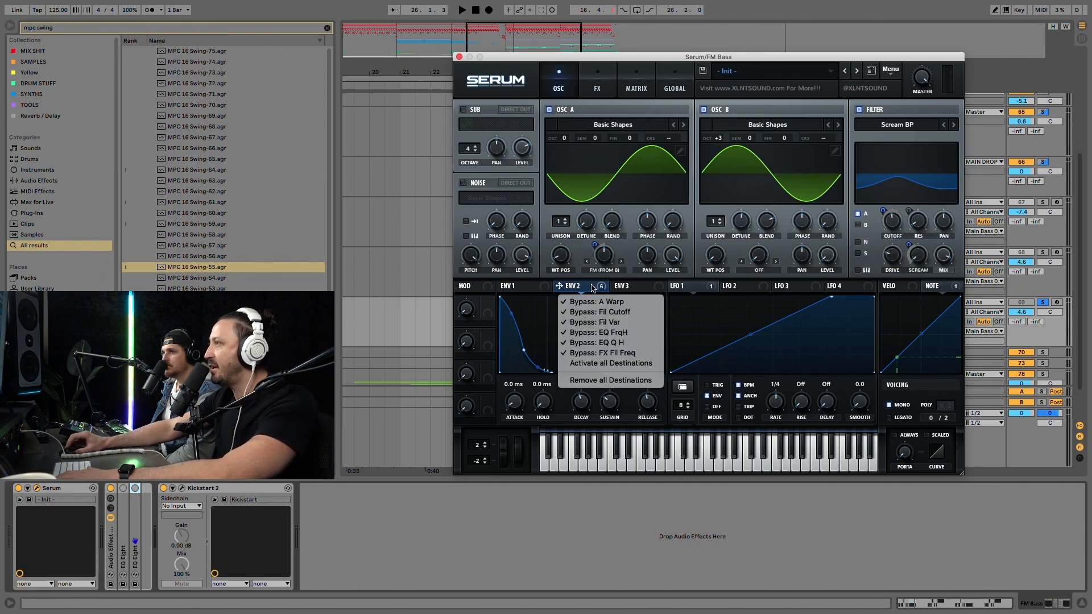
pyautogui.click(891, 220)
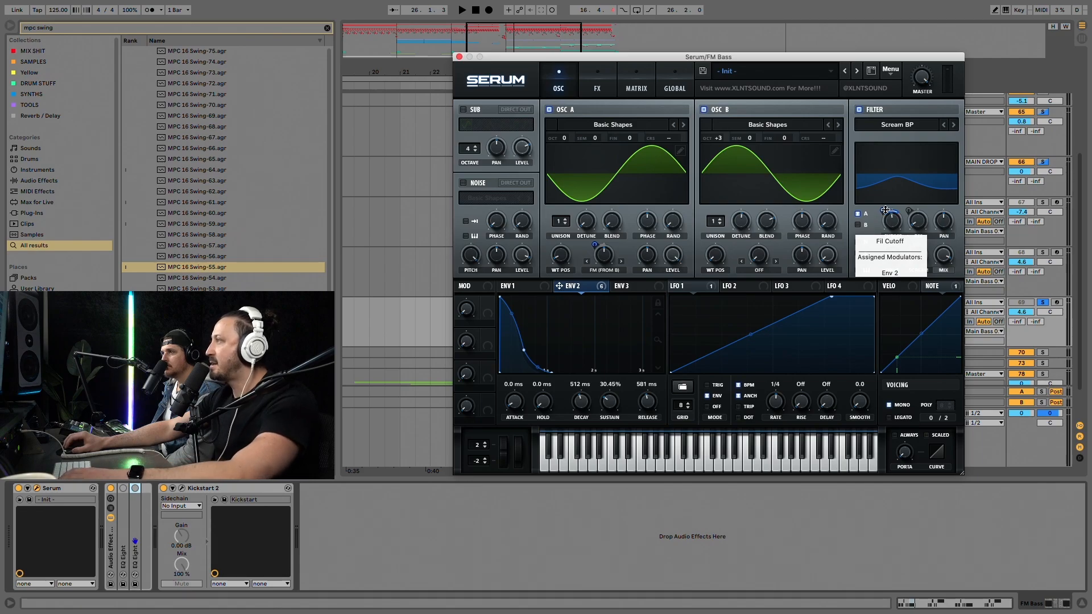
pyautogui.moveTo(885, 211); pyautogui.dragTo(885, 212)
pyautogui.press('space')
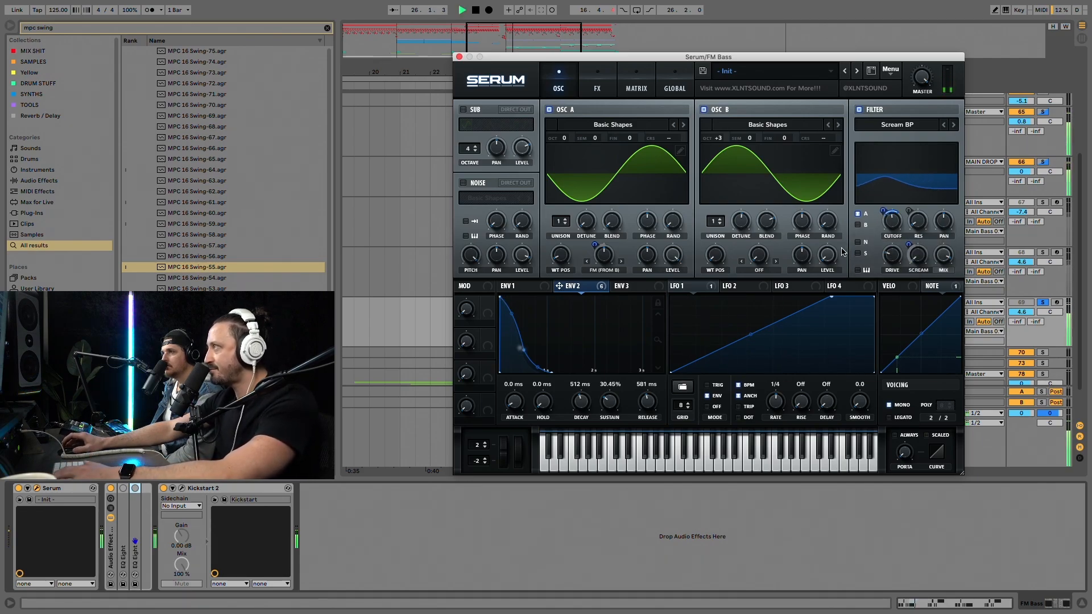
pyautogui.press('space')
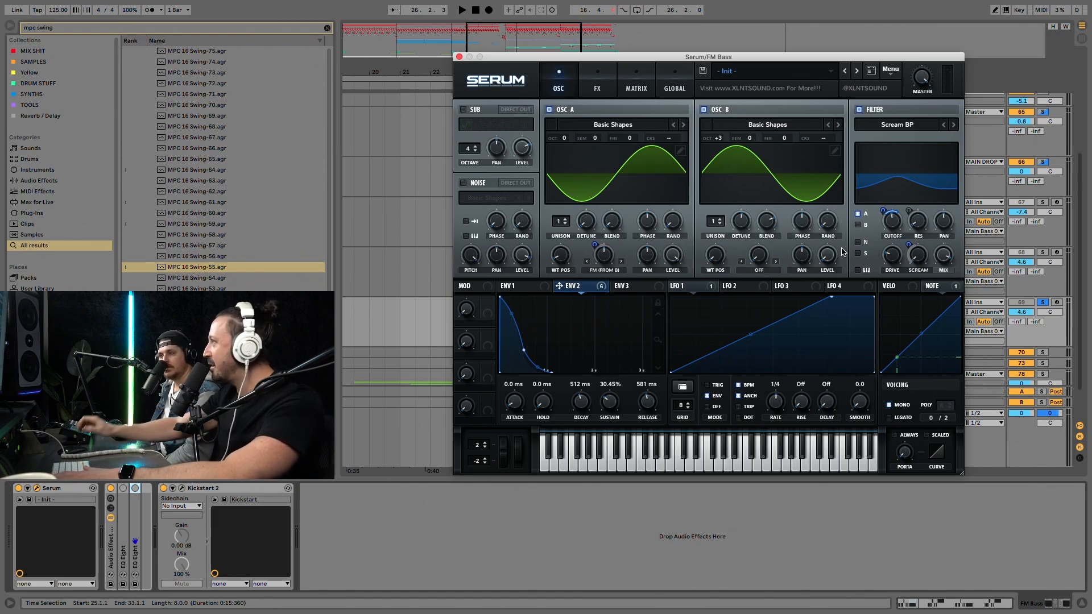
pyautogui.press('space')
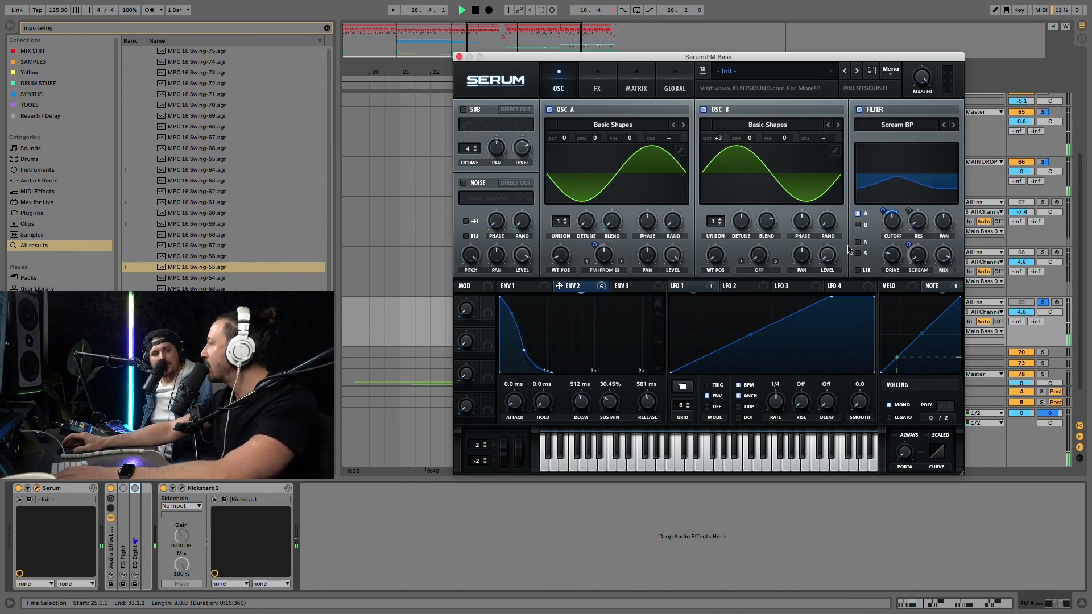
pyautogui.press('space')
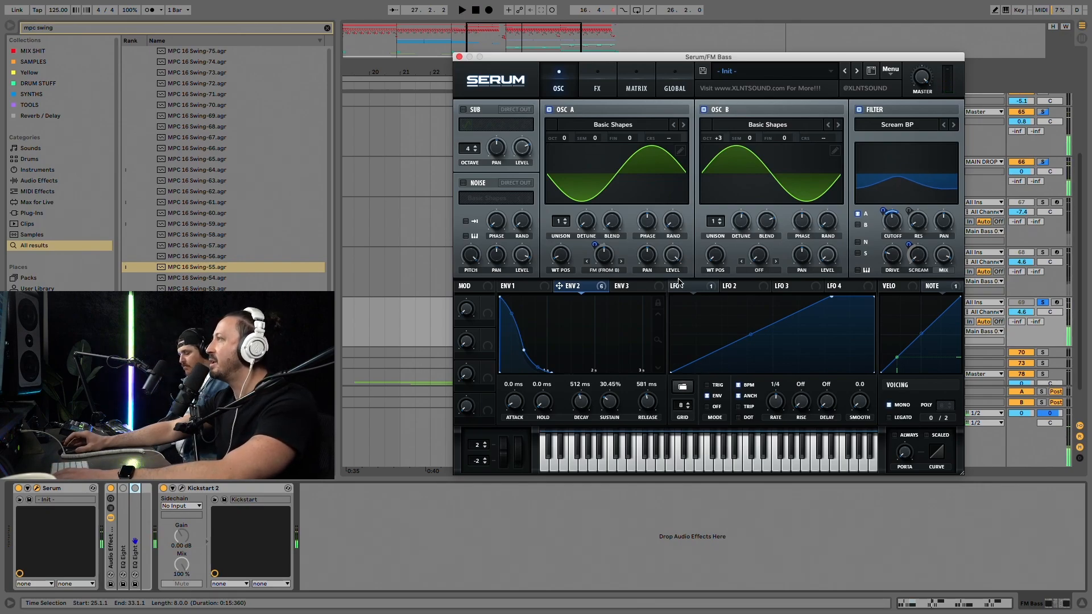
# - Reactivate Env 2's bypassed modulation of the filter's Scream amount (Fil Var) and play the bass
pyautogui.rightClick(590, 287)
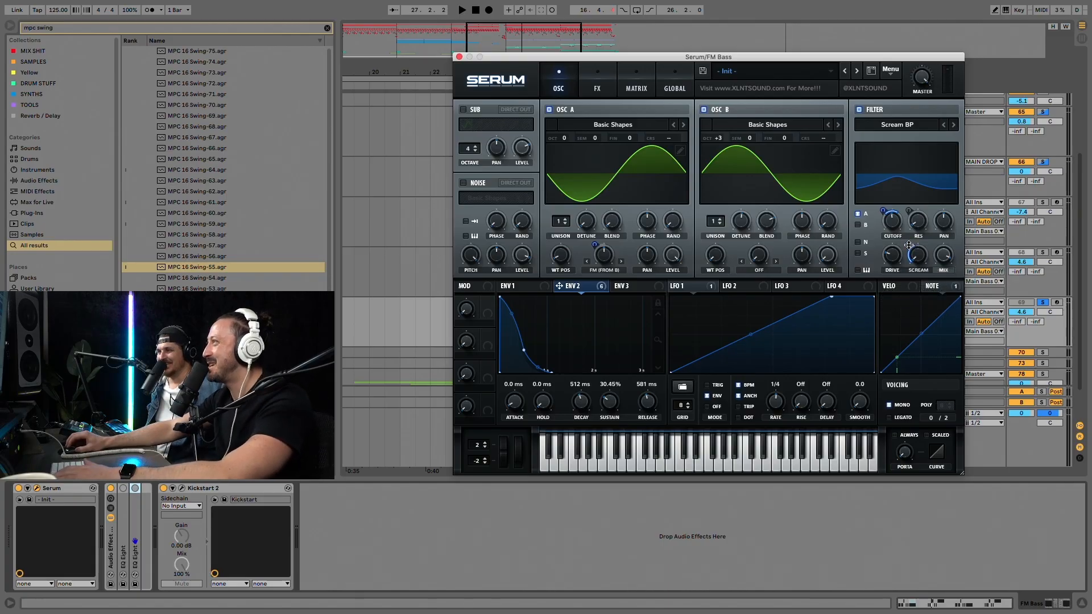
pyautogui.moveTo(909, 246)
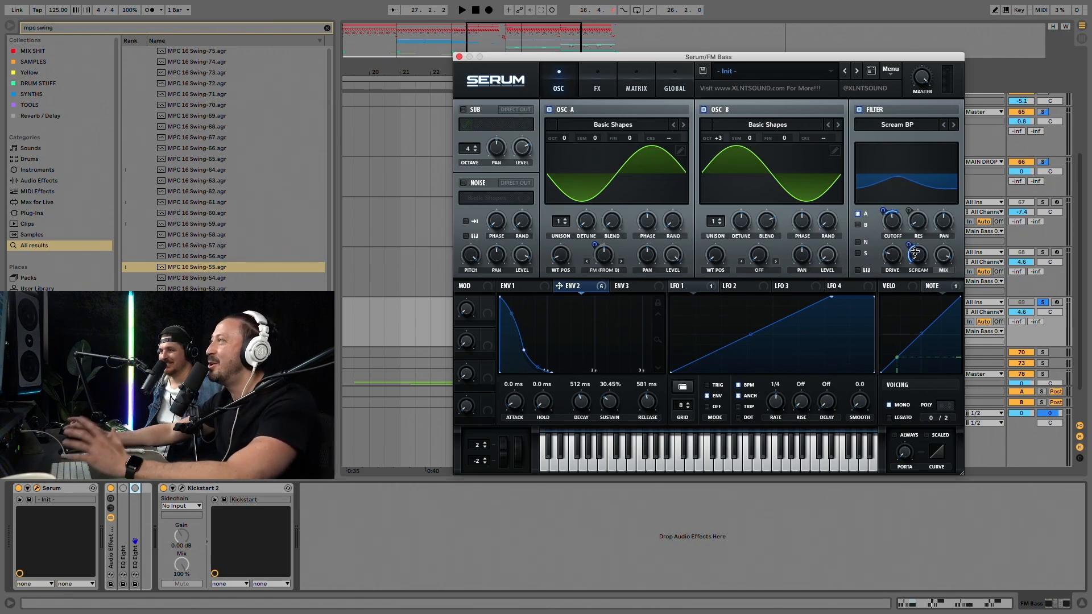
pyautogui.press('space')
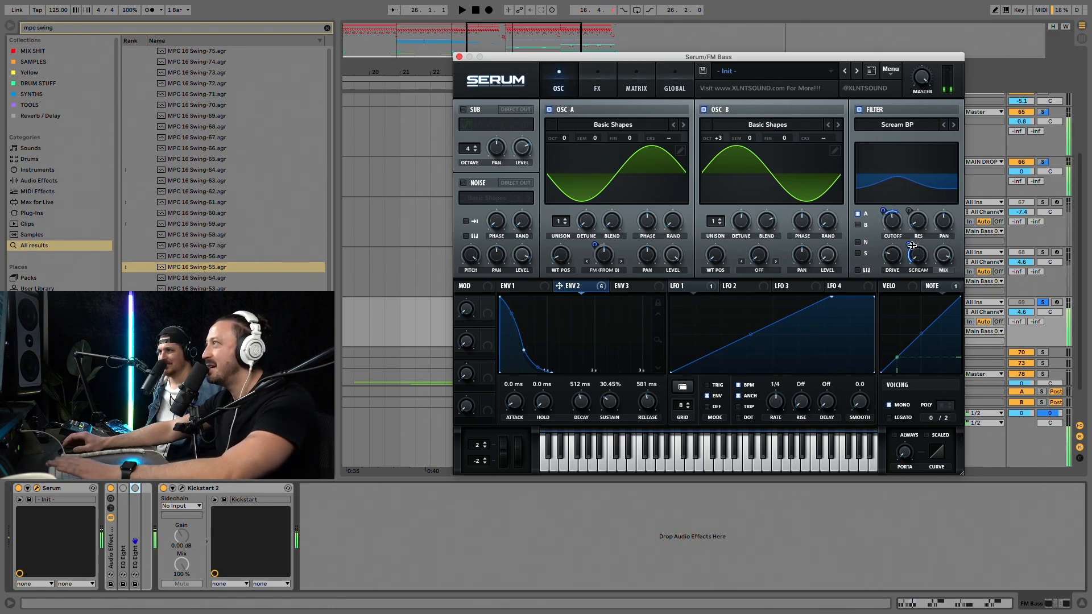
pyautogui.press('space')
pyautogui.press('space')
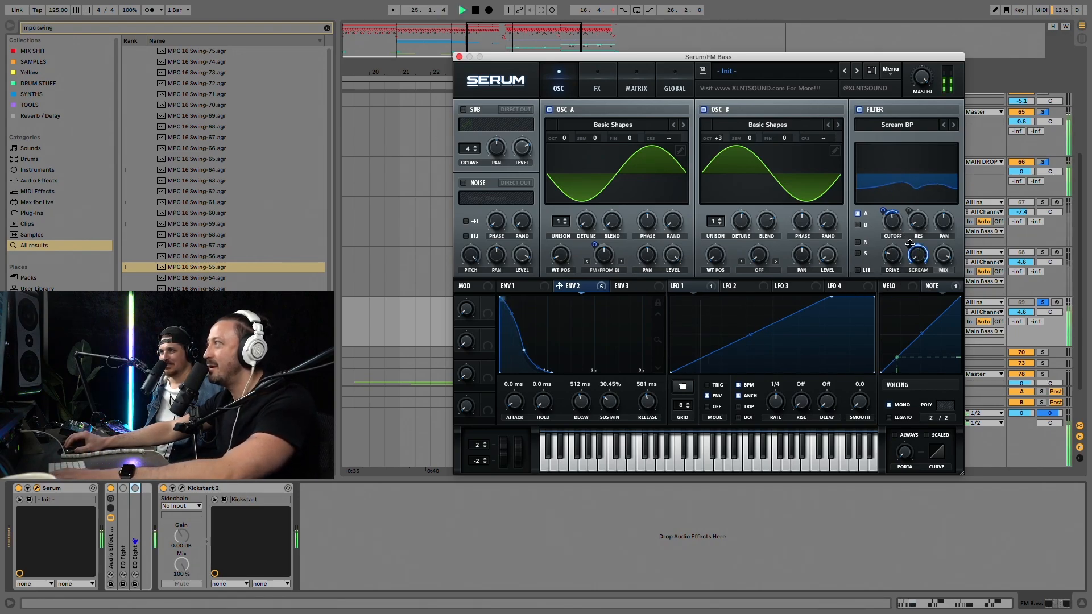
# - Audition the bass with different Env 2 modulation amounts on the filter's Scream control, ending on the original partial amount
pyautogui.rightClick(909, 245)
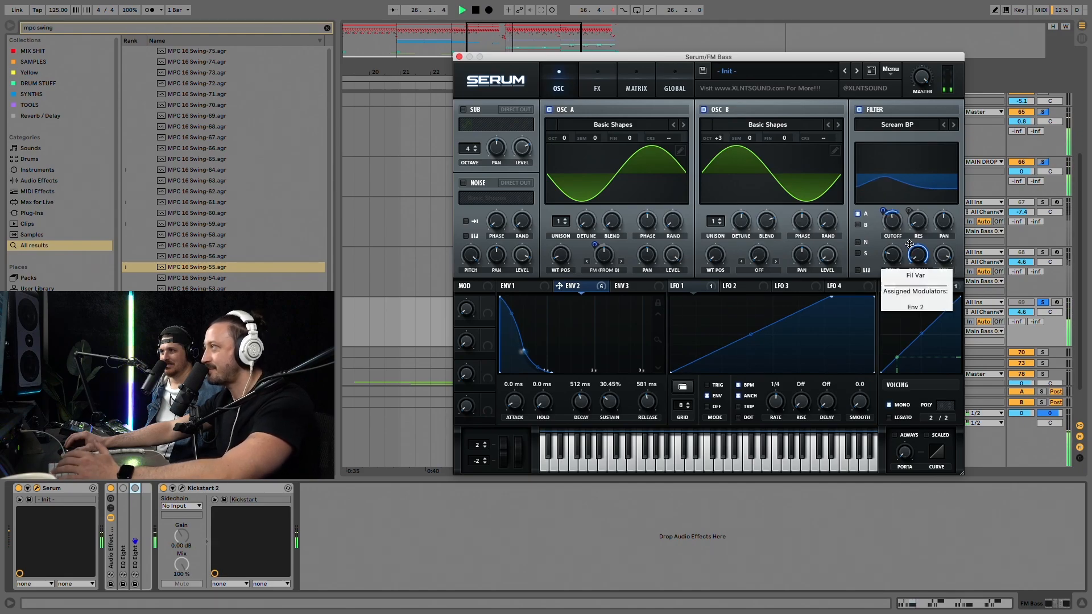
pyautogui.press('space')
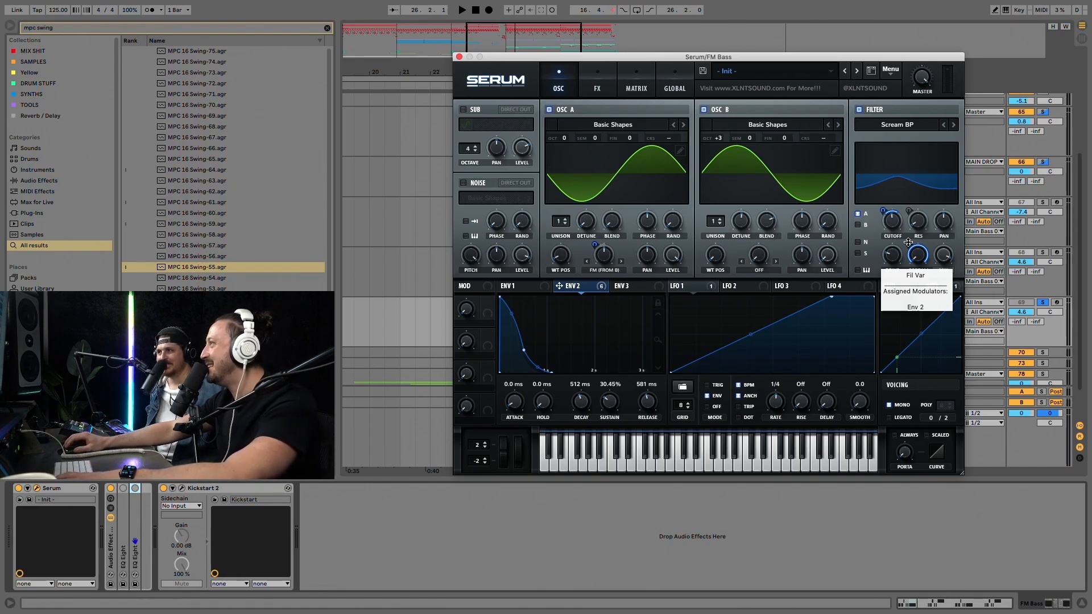
pyautogui.press('space')
pyautogui.moveTo(908, 243)
pyautogui.mouseDown()
pyautogui.moveTo(913, 292)
pyautogui.moveTo(917, 259)
pyautogui.mouseUp()
pyautogui.press('space')
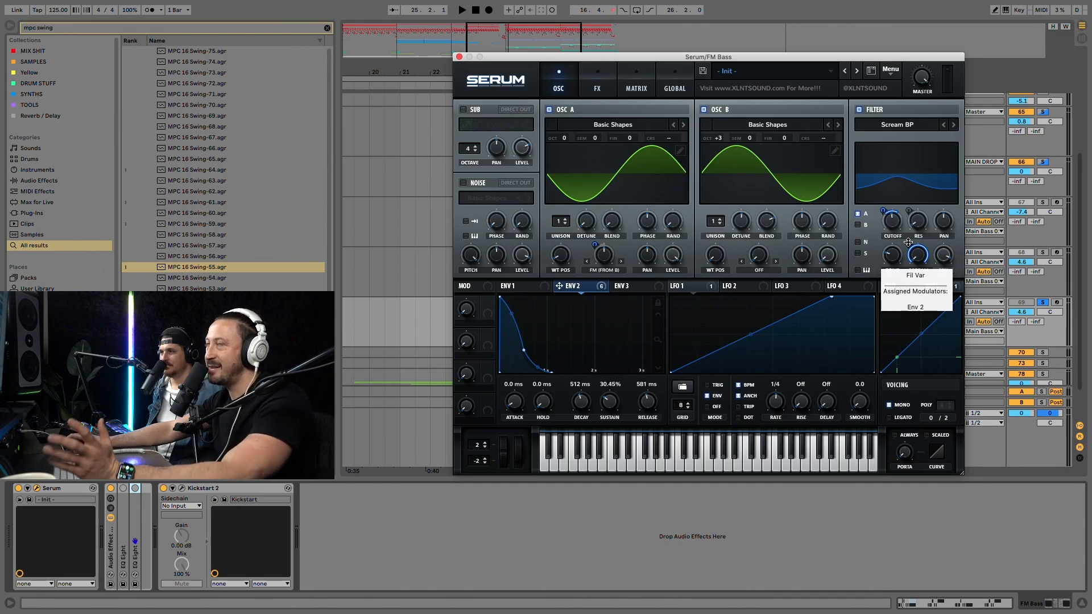
pyautogui.press('space')
pyautogui.moveTo(909, 242); pyautogui.dragTo(908, 282)
pyautogui.press('space')
pyautogui.press('space')
pyautogui.press('space')
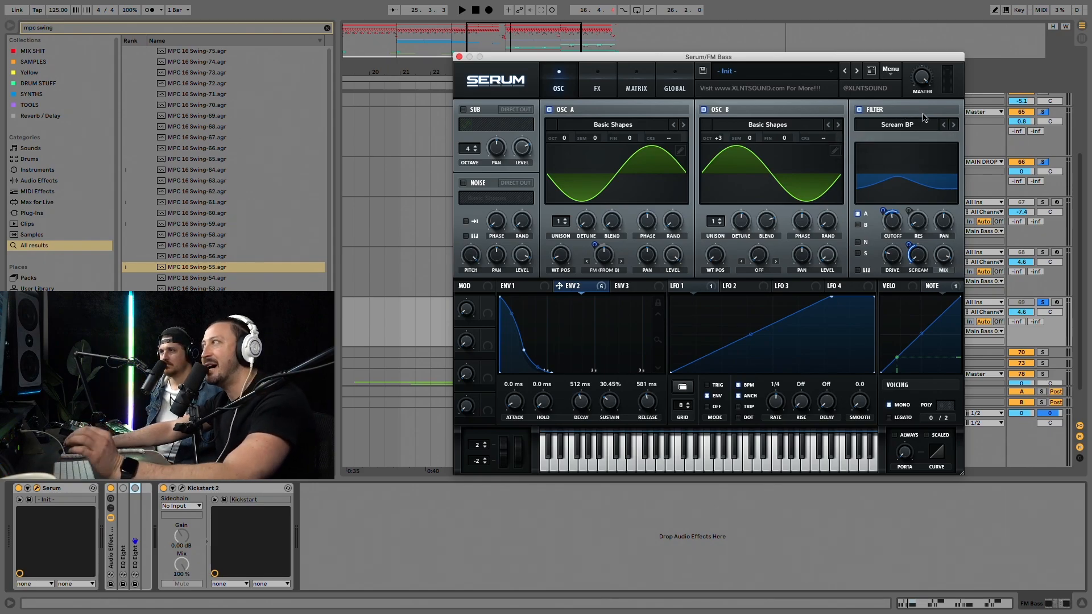
# - Display LFO 1 and audition the bass with its filter resonance modulation raised and again reduced
pyautogui.click(706, 290)
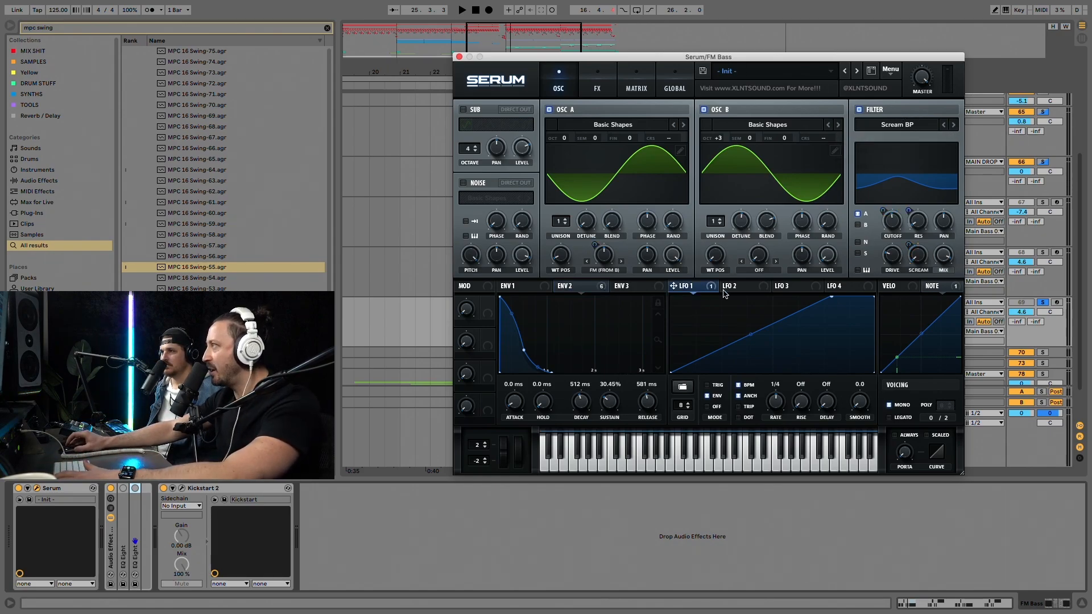
pyautogui.rightClick(917, 212)
pyautogui.click(918, 212)
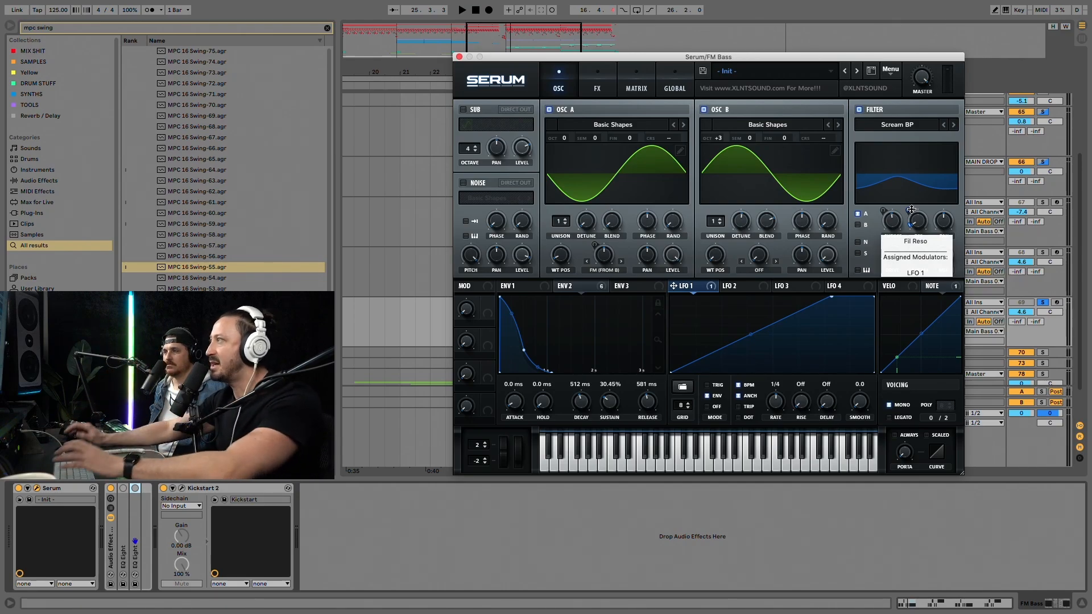
pyautogui.press('space')
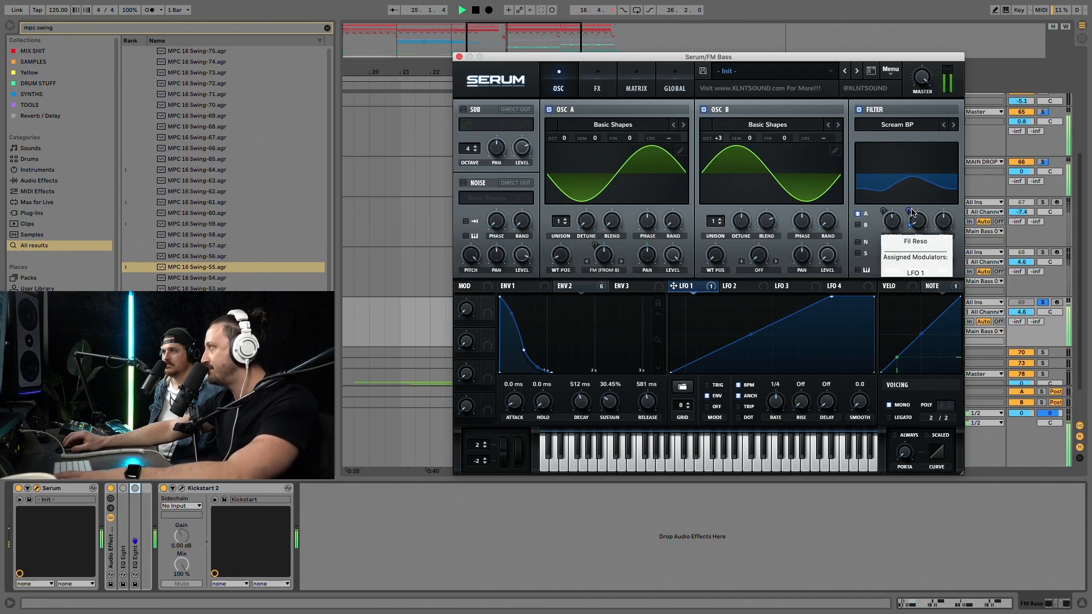
pyautogui.moveTo(909, 208); pyautogui.dragTo(914, 153)
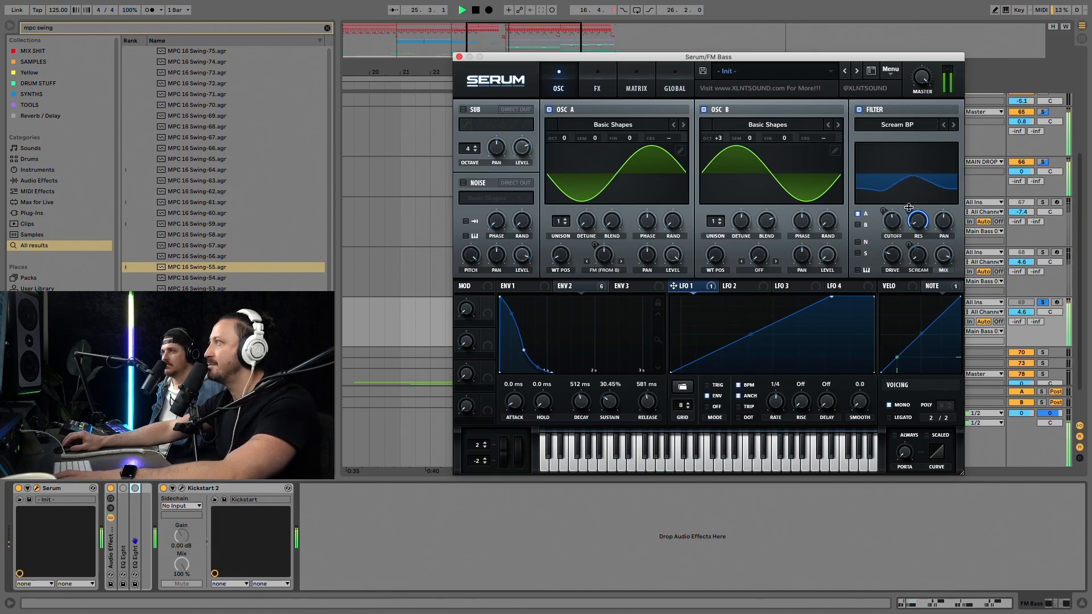
pyautogui.moveTo(909, 206); pyautogui.dragTo(910, 225)
pyautogui.press('space')
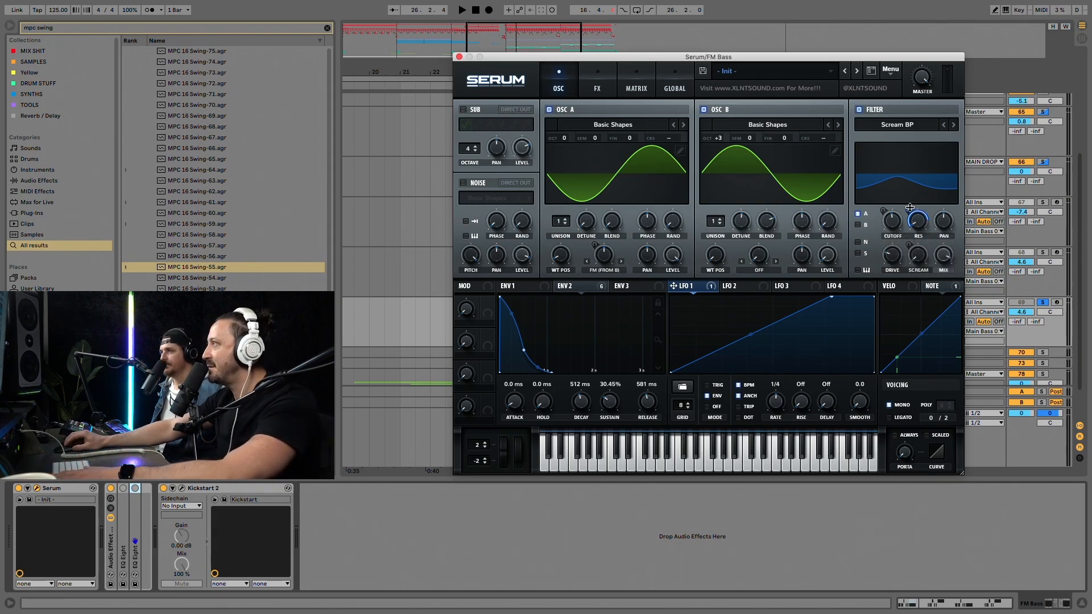
pyautogui.press('space')
pyautogui.press('space')
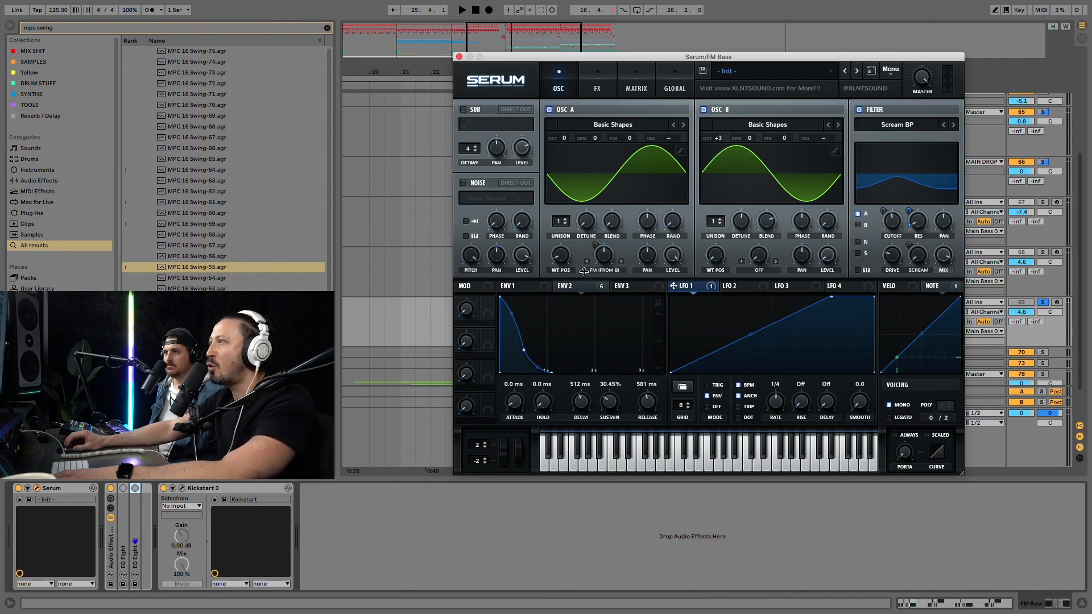
# - Reactivate Env 2's bypassed modulation of OSC A's FM warp (A Warp) and play the bass
pyautogui.click(580, 291)
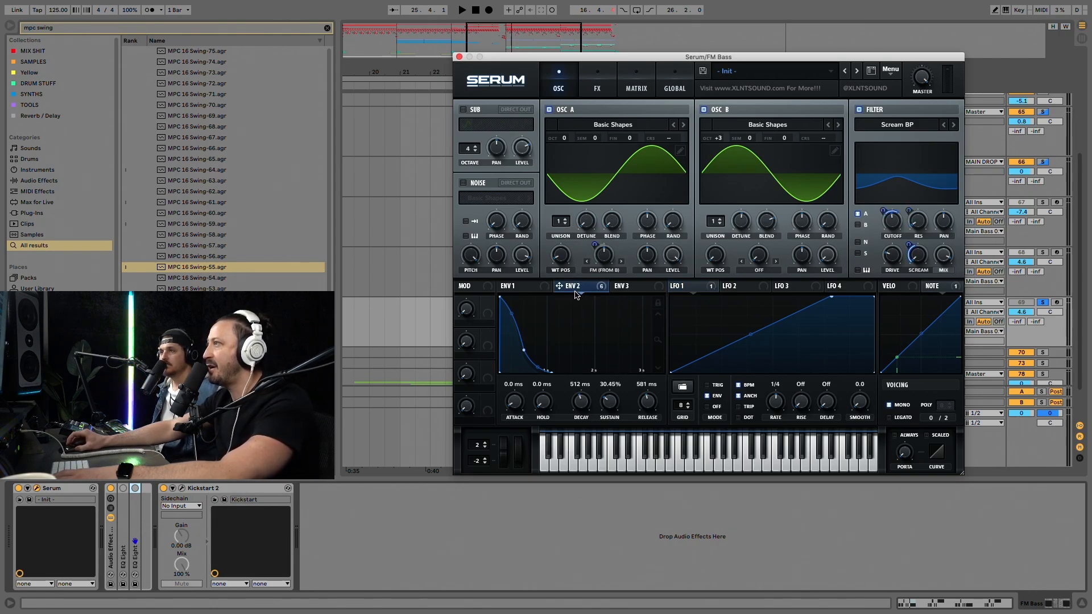
pyautogui.rightClick(581, 293)
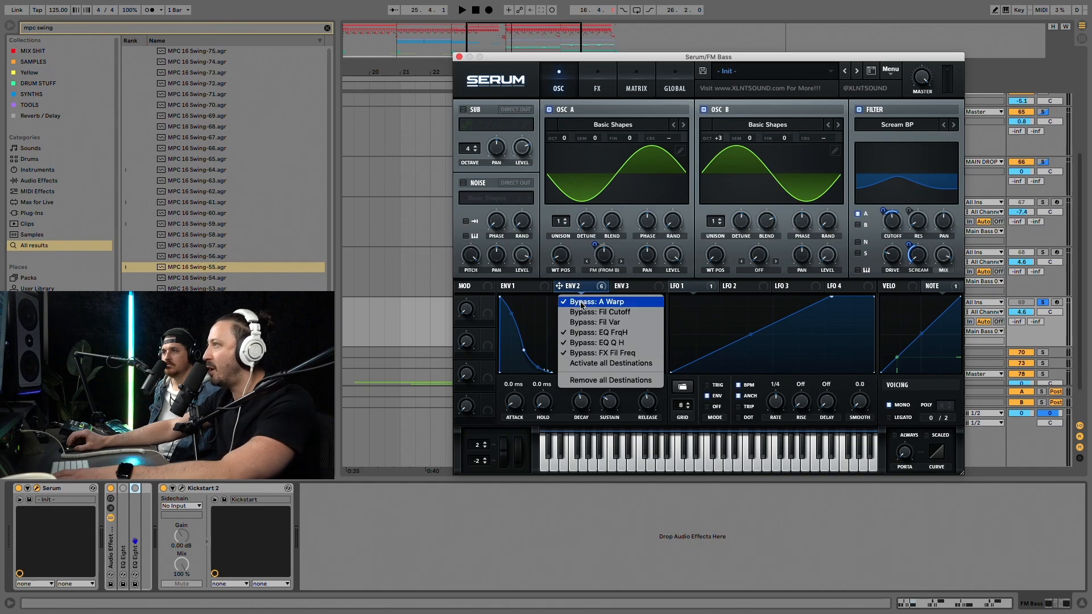
pyautogui.click(589, 302)
pyautogui.moveTo(595, 244)
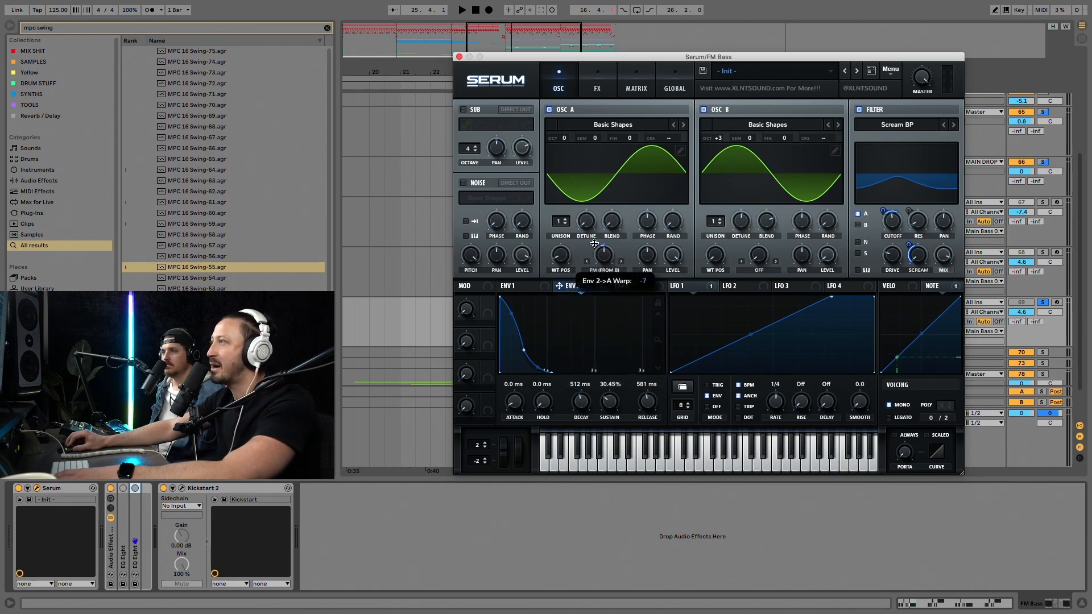
pyautogui.press('space')
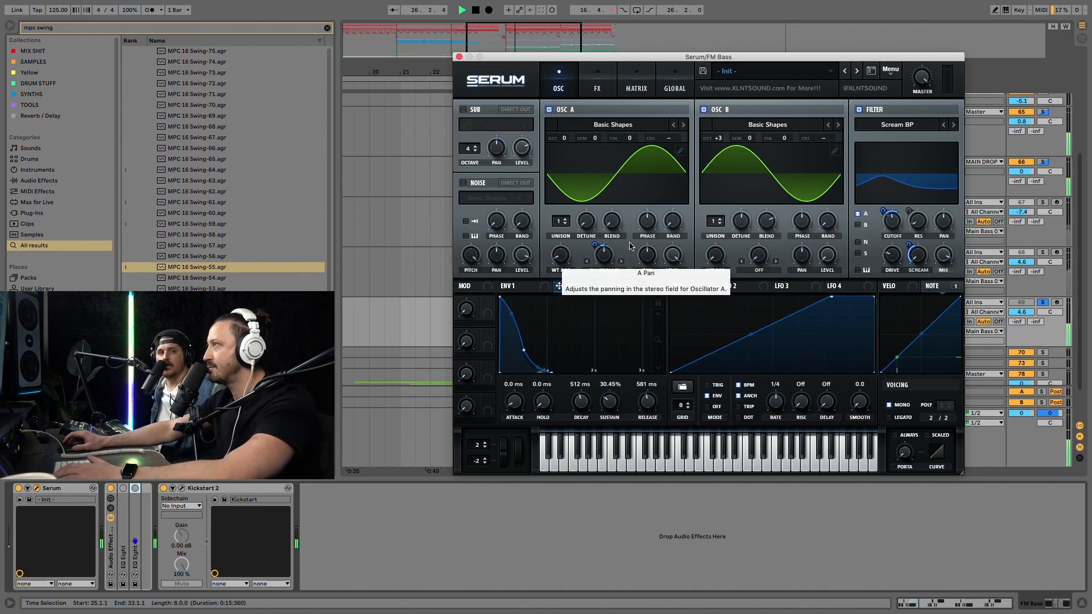
pyautogui.press('space')
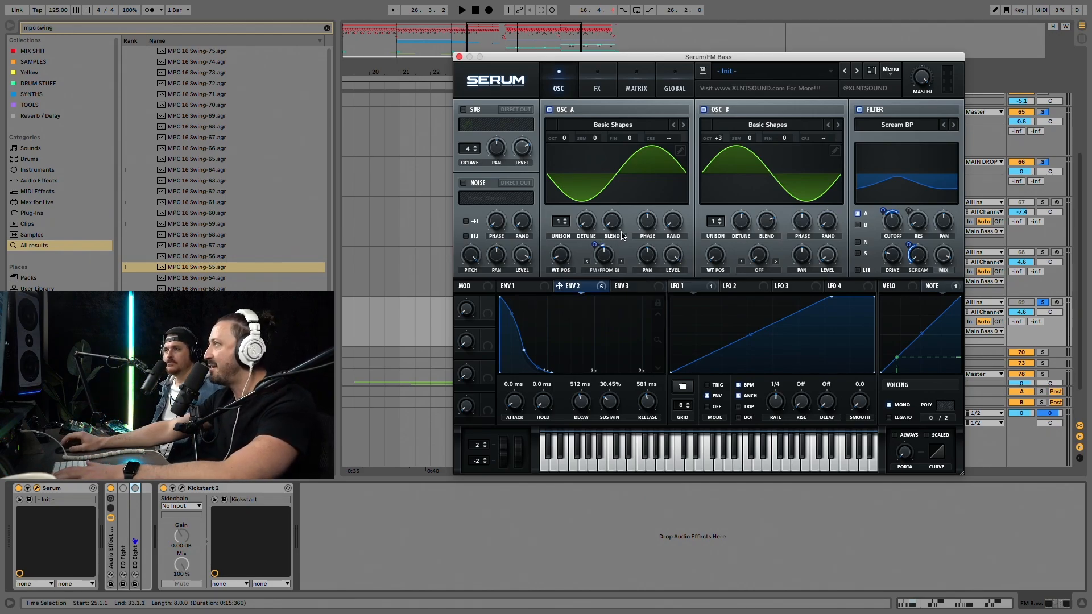
pyautogui.press('space')
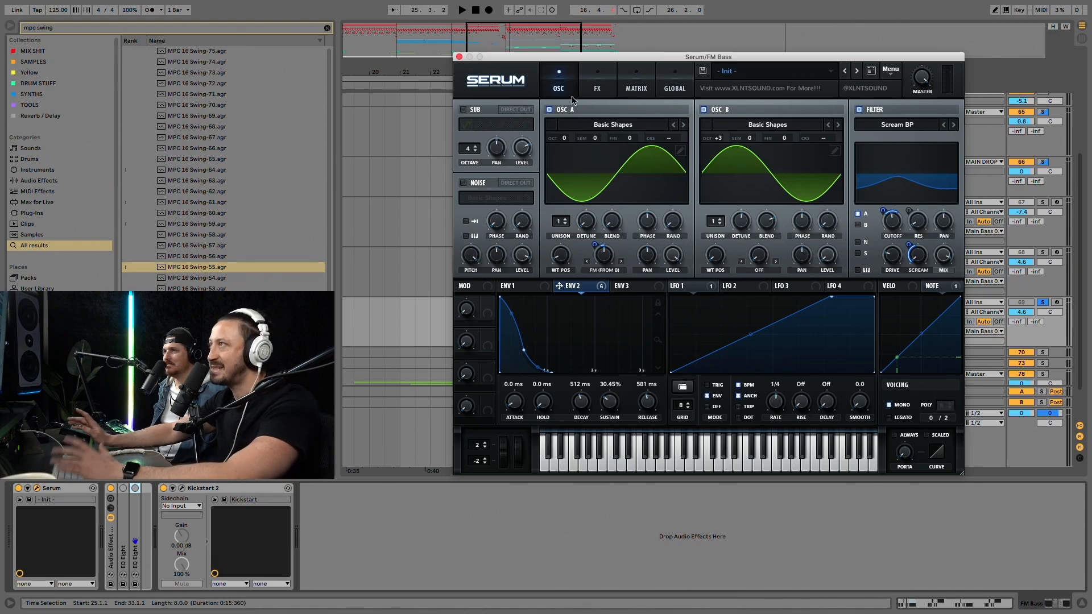
# - Move the Serum window, check the Tube distortion's Drive and Mix in the effects, and play the bass through it
pyautogui.moveTo(513, 58); pyautogui.dragTo(512, 57)
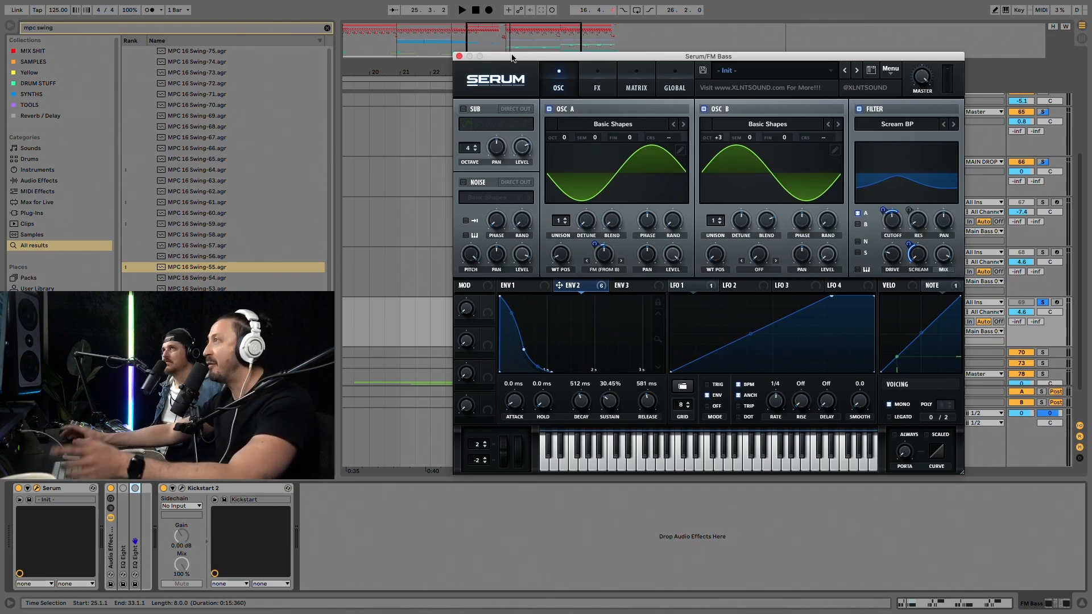
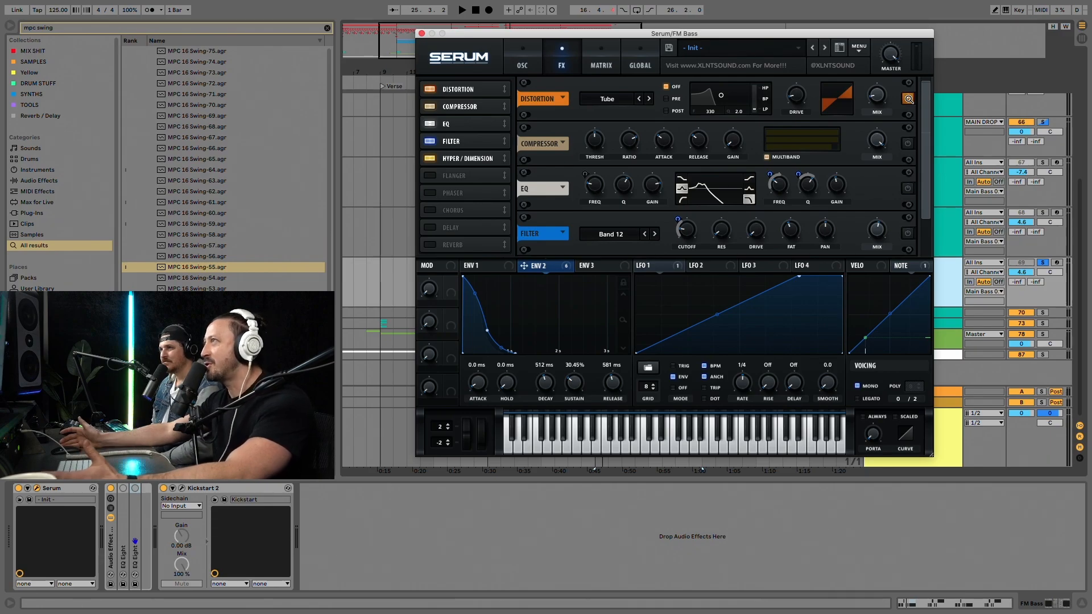
pyautogui.moveTo(794, 95)
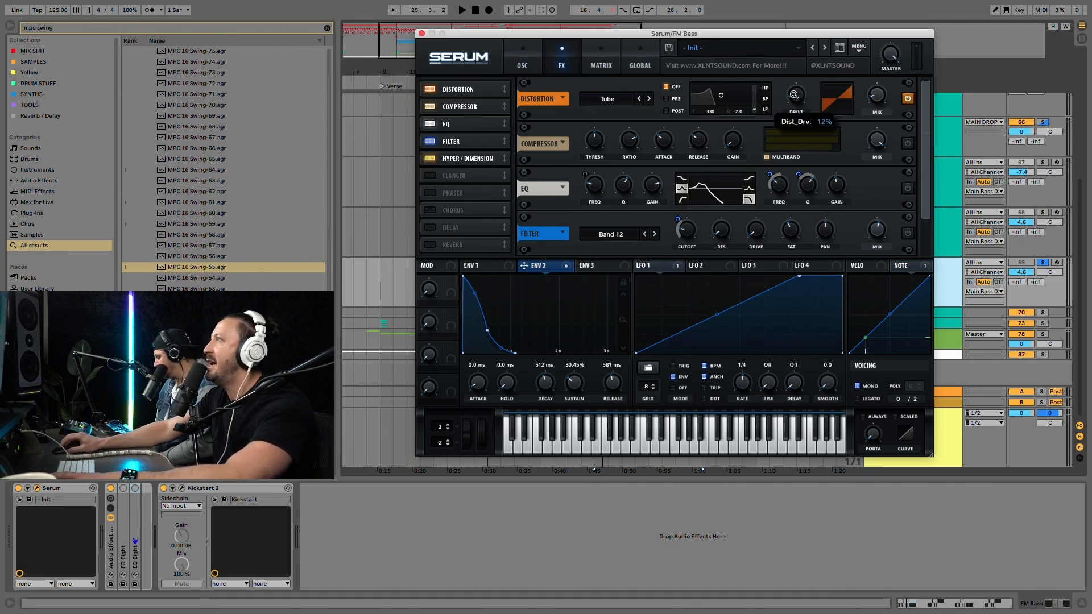
pyautogui.moveTo(874, 95)
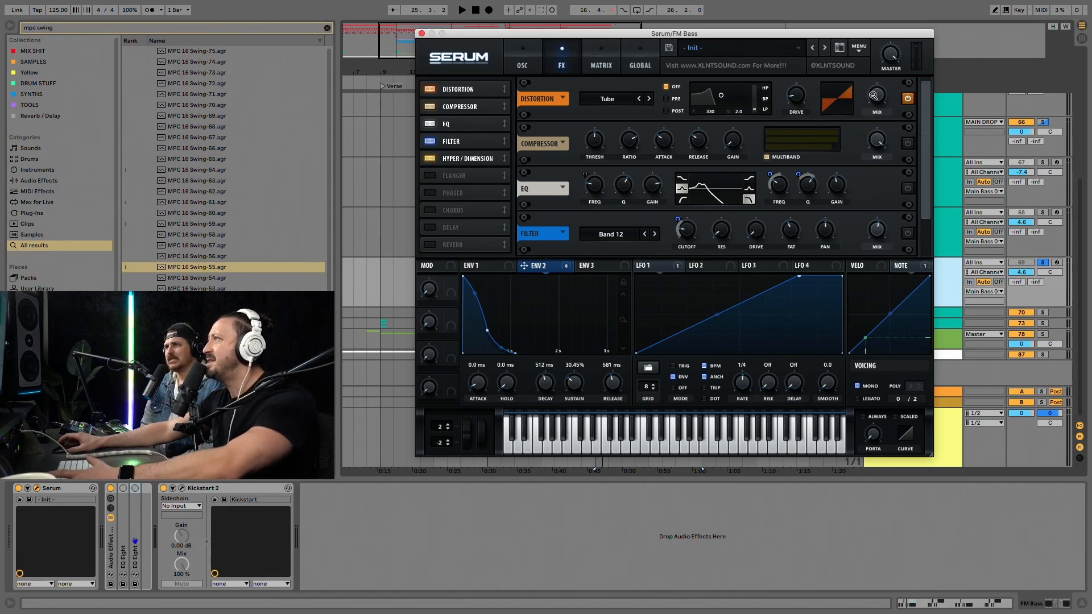
pyautogui.press('space')
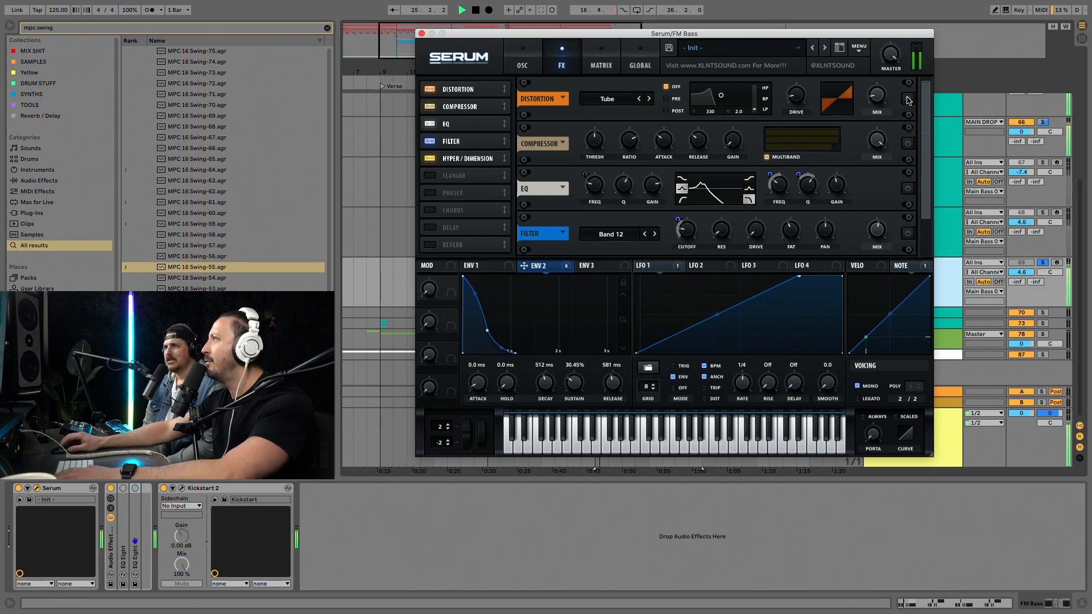
pyautogui.press('space')
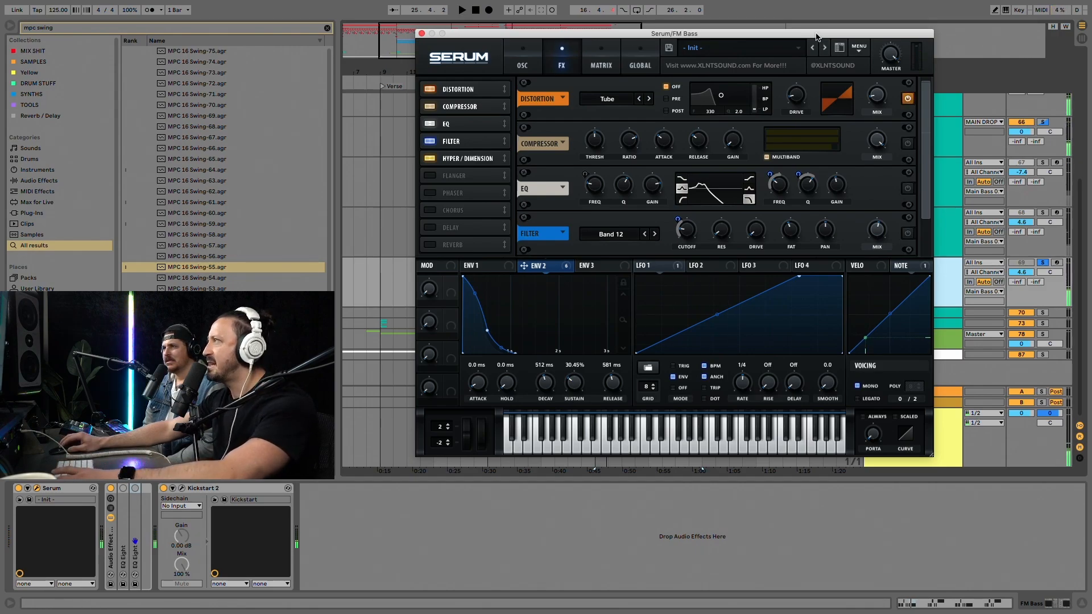
# - Reposition the Serum window, switch on the multiband compressor effect, and play the bass through it
pyautogui.moveTo(819, 36); pyautogui.dragTo(863, 40)
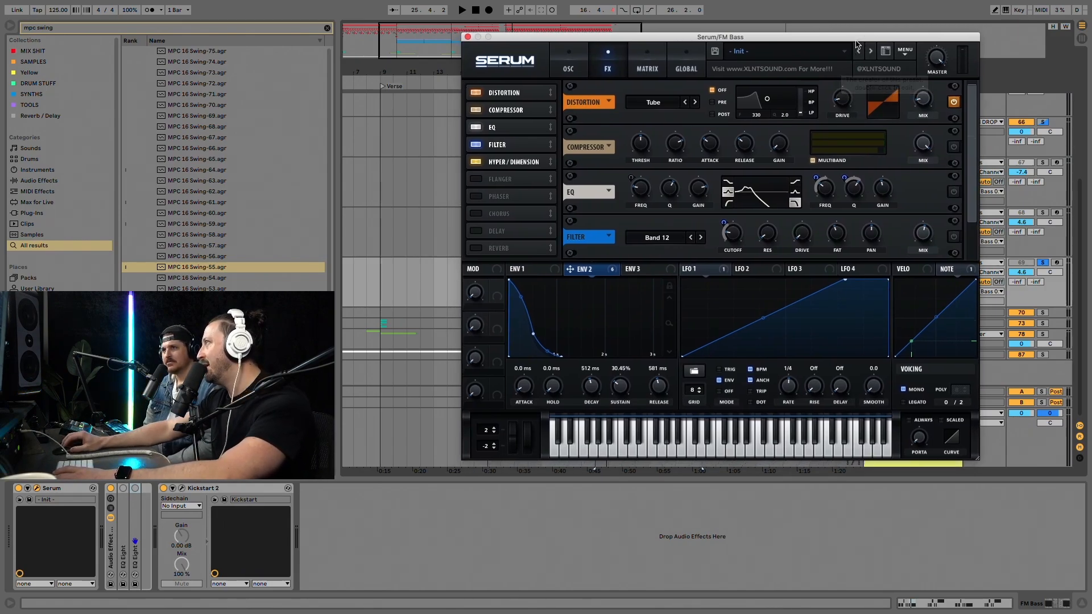
pyautogui.moveTo(859, 37); pyautogui.dragTo(849, 31)
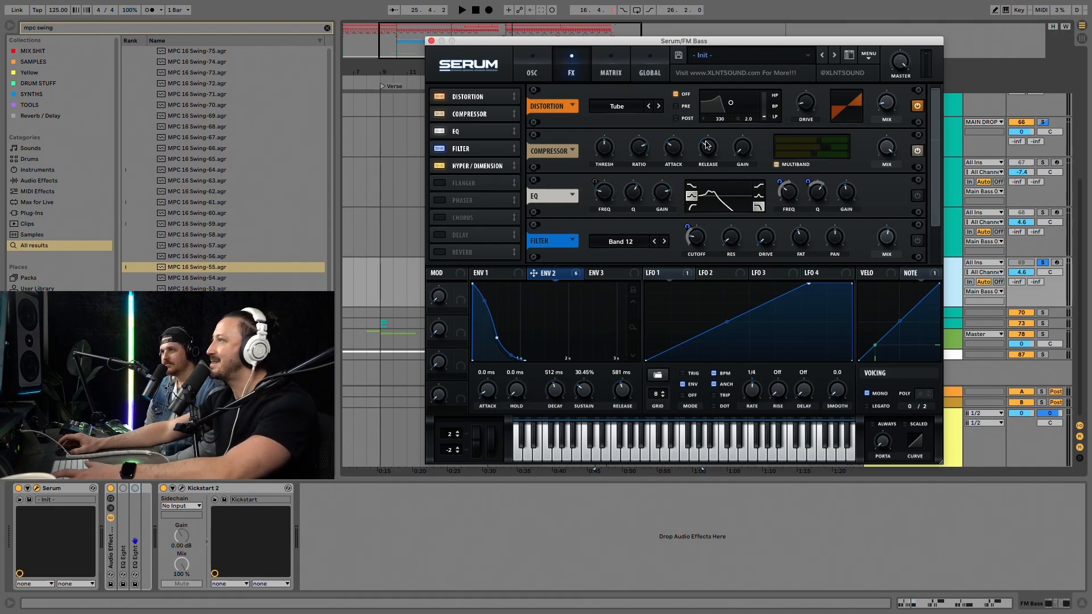
pyautogui.press('space')
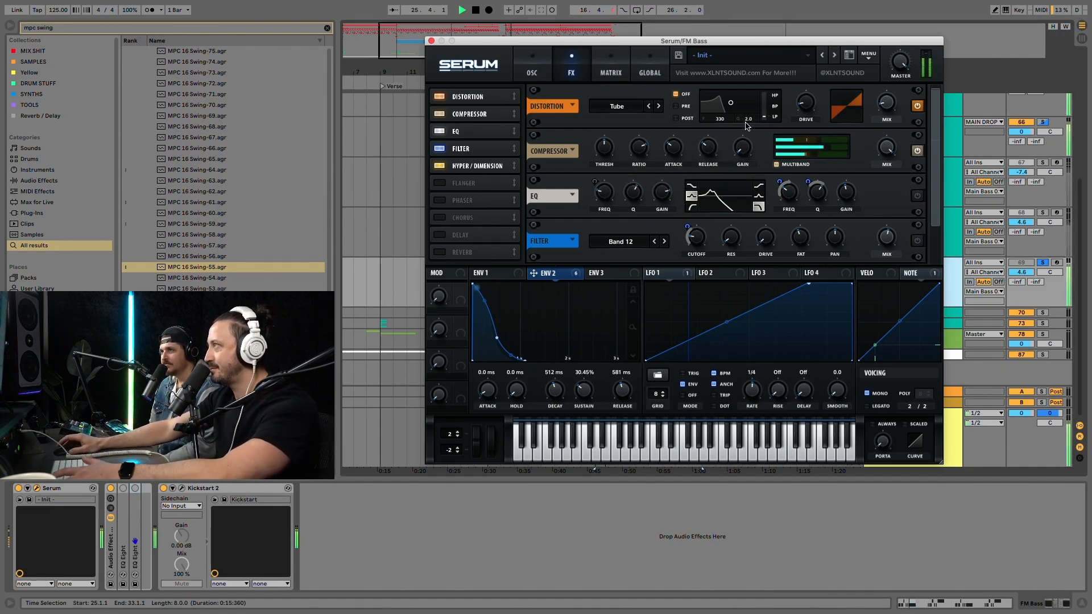
pyautogui.press('space')
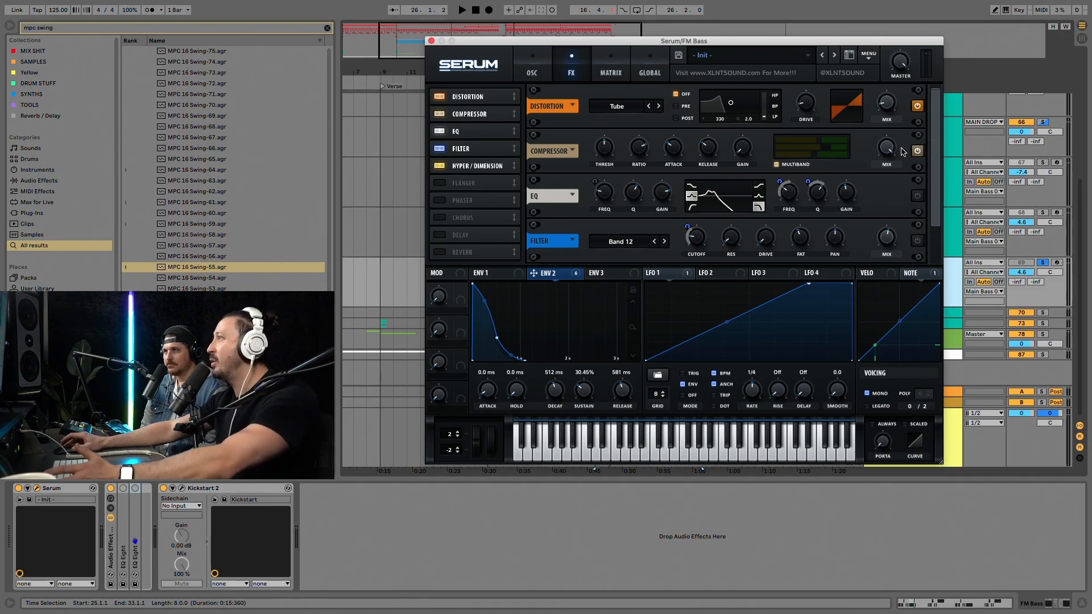
pyautogui.press('space')
pyautogui.press('space')
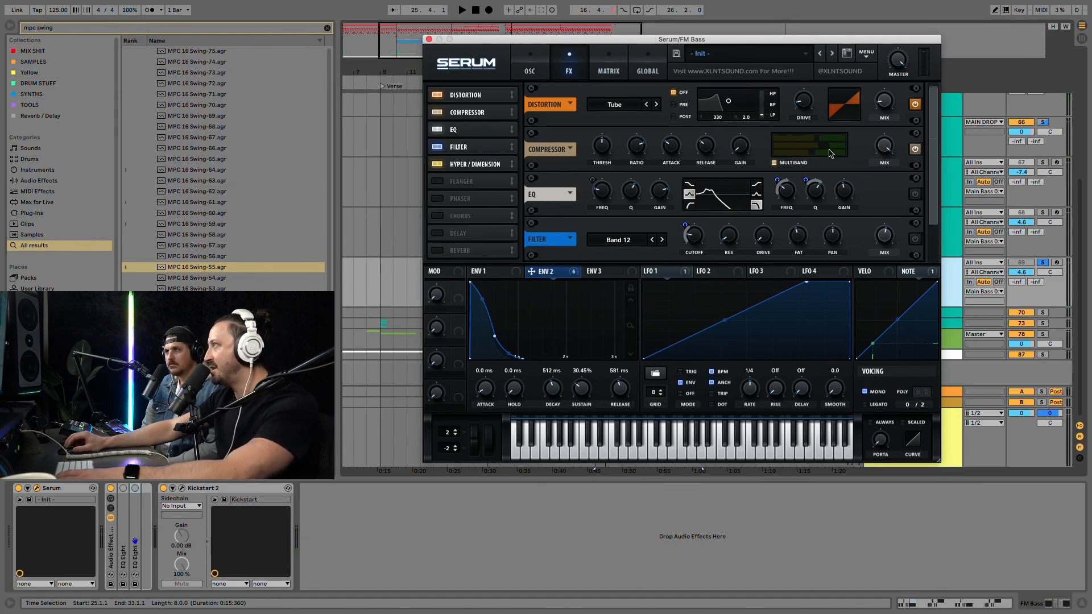
pyautogui.moveTo(832, 150)
pyautogui.mouseDown()
pyautogui.moveTo(837, 138)
pyautogui.moveTo(840, 152)
pyautogui.mouseUp()
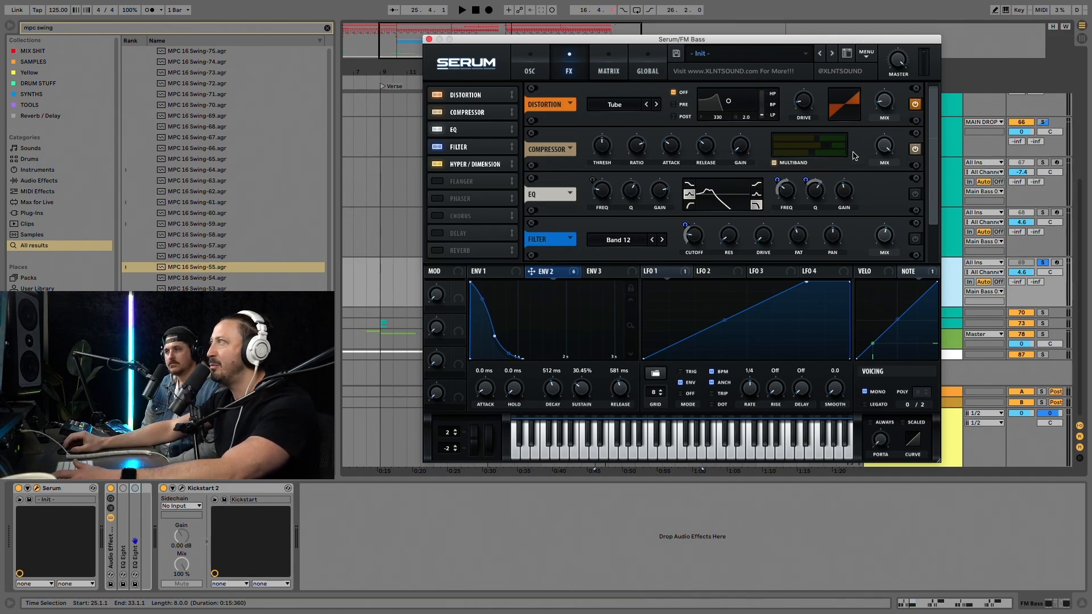
# - Switch on the EQ effect, check its low and high band frequency settings, and play the bass through it
pyautogui.scroll(-3, 924, 160)
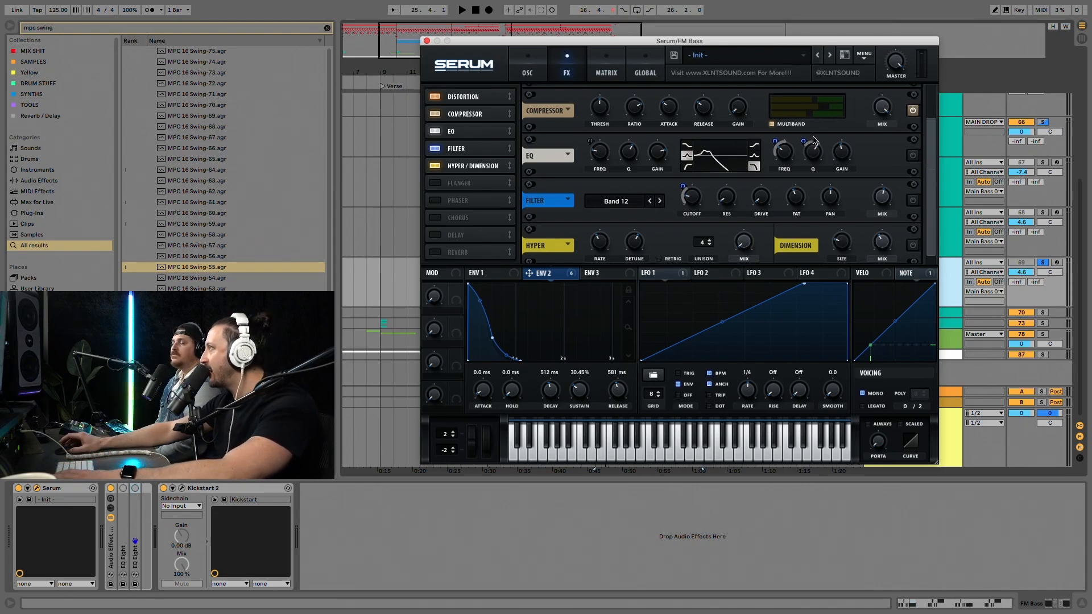
pyautogui.moveTo(821, 44); pyautogui.dragTo(823, 43)
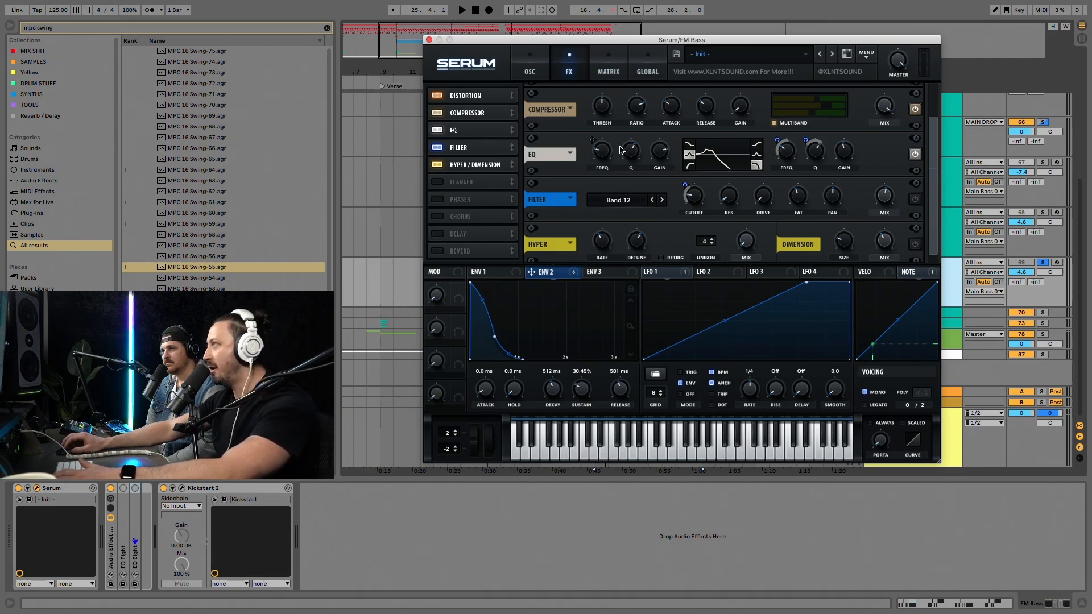
pyautogui.moveTo(604, 152)
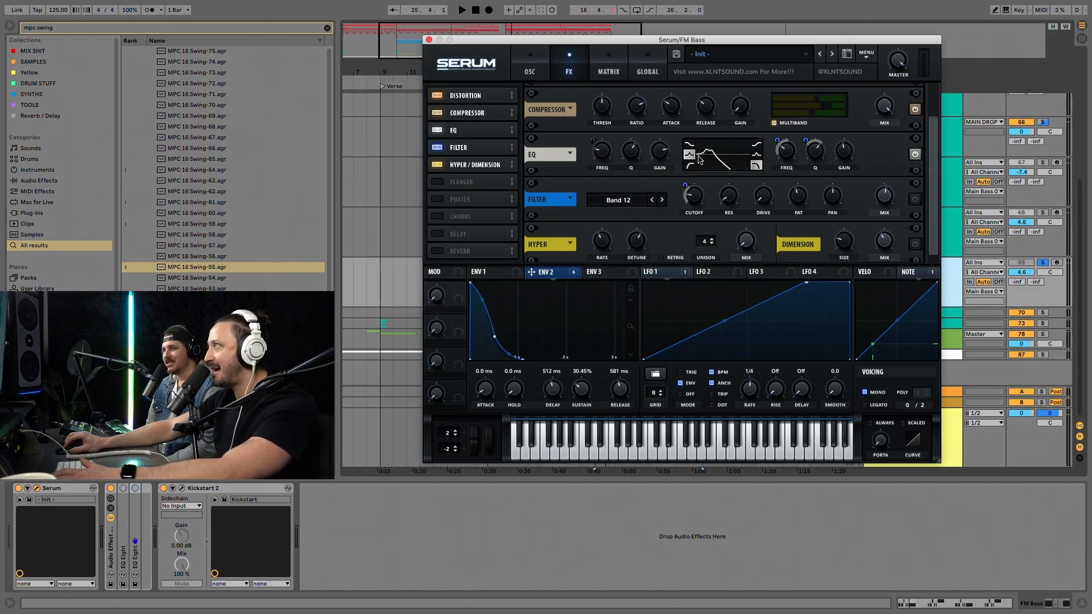
pyautogui.moveTo(794, 153)
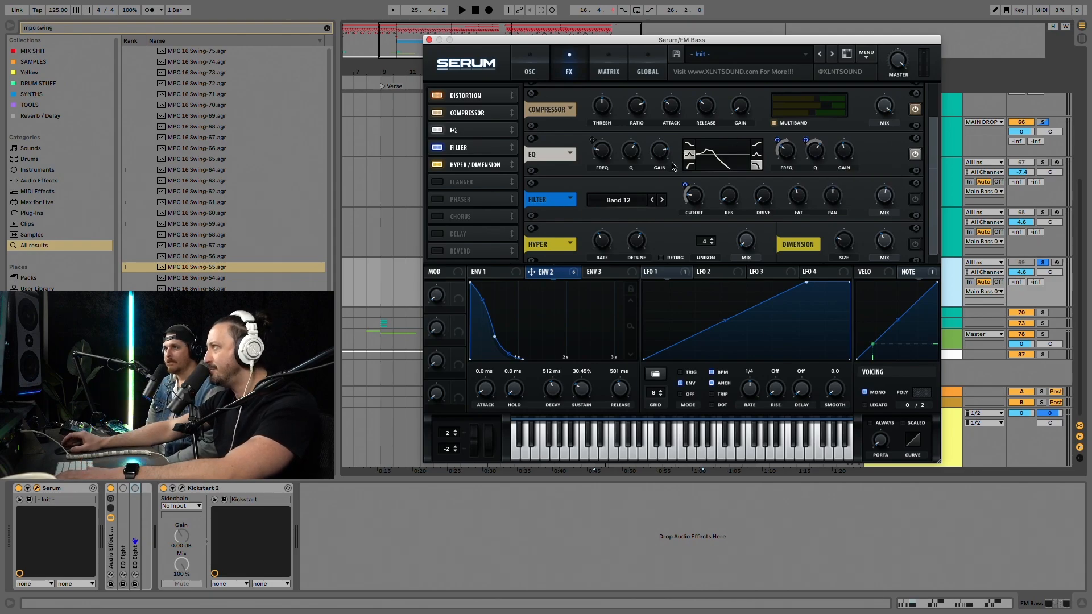
pyautogui.press('space')
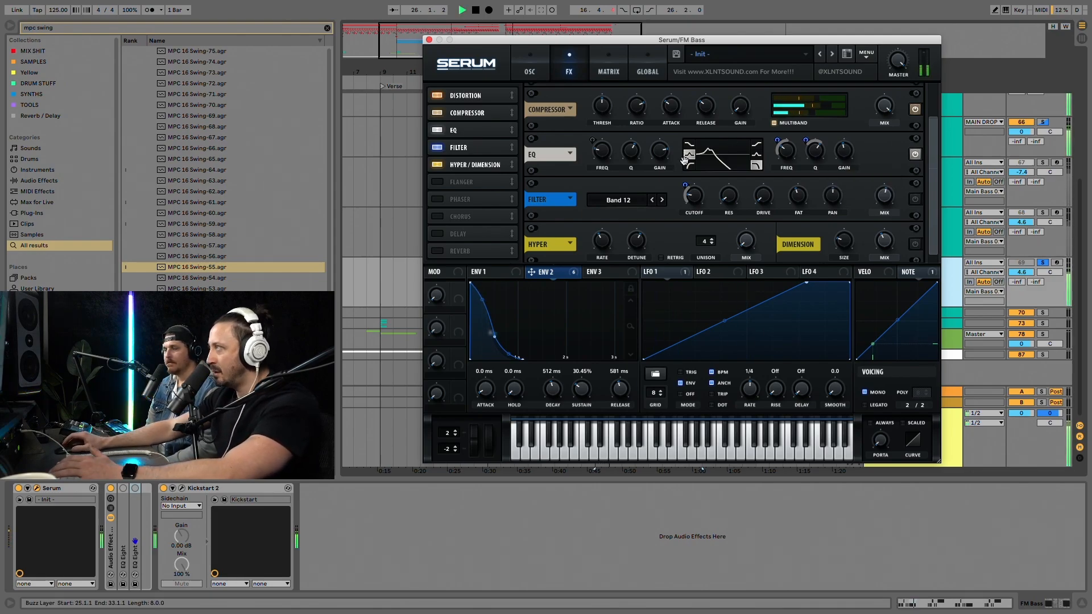
pyautogui.press('space')
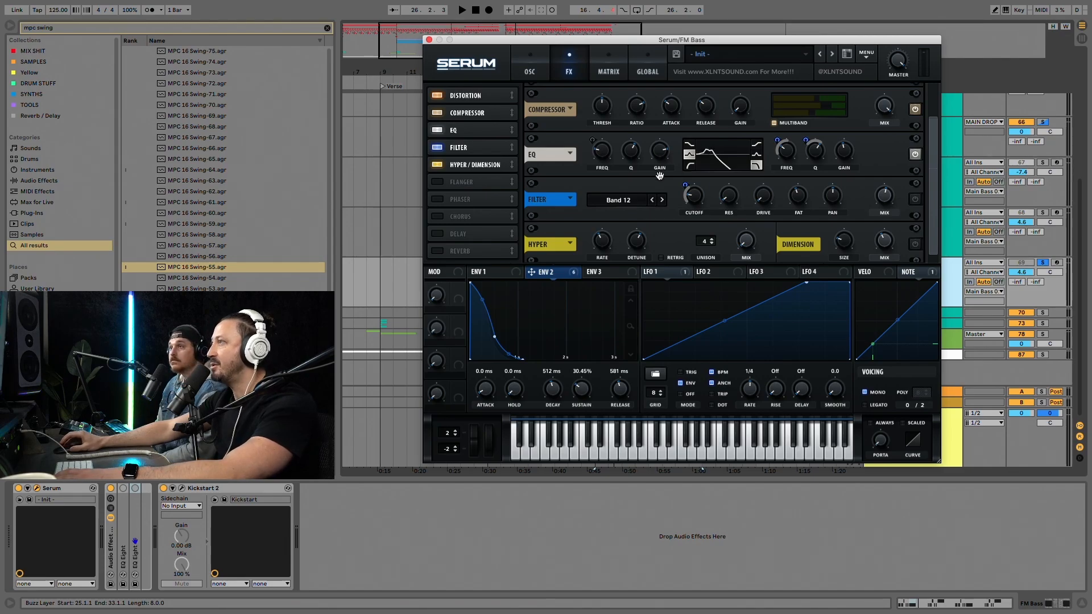
# - Reactivate Env 2's bypassed modulation of the EQ's high band frequency and audition the bass
pyautogui.moveTo(565, 273)
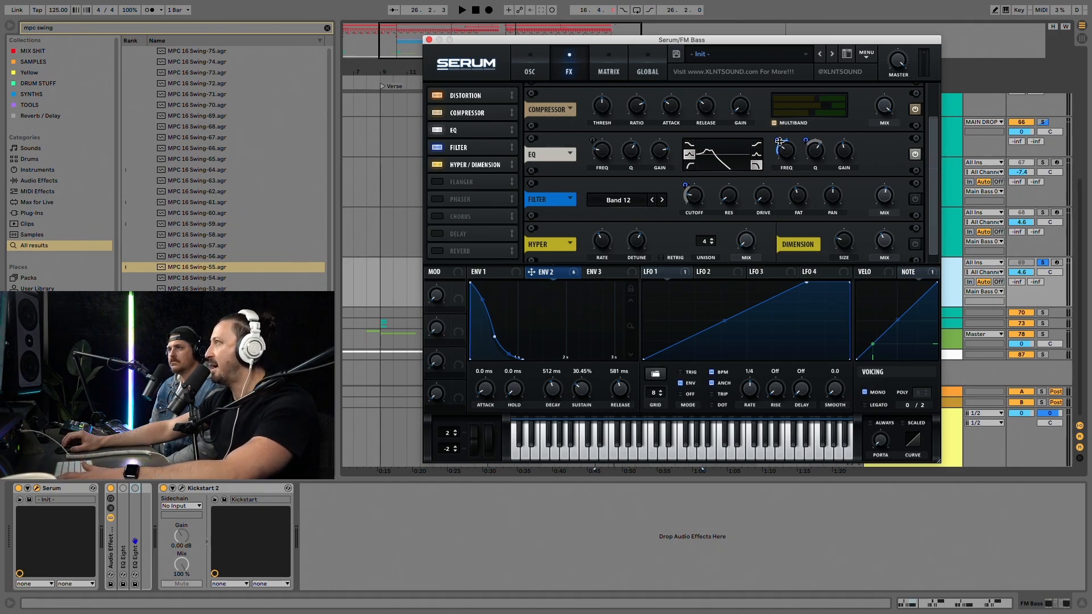
pyautogui.press('space')
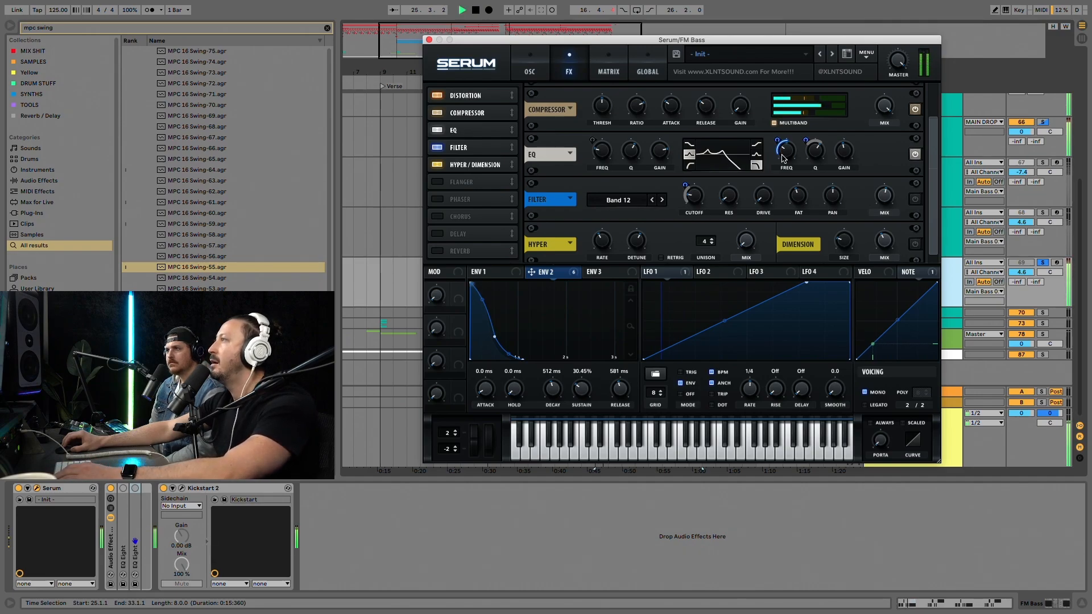
pyautogui.press('space')
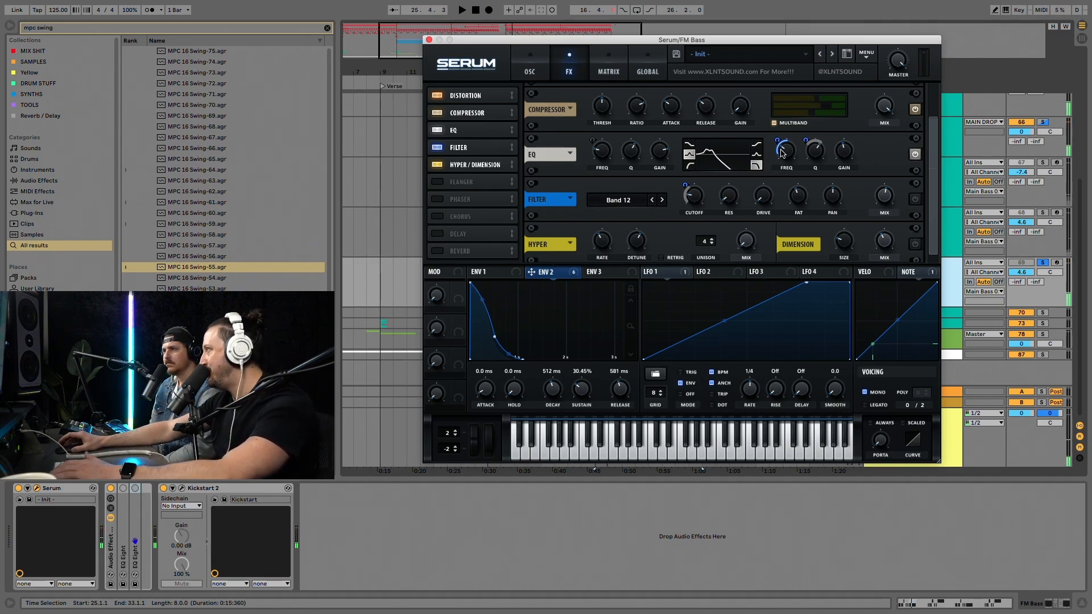
pyautogui.press('space')
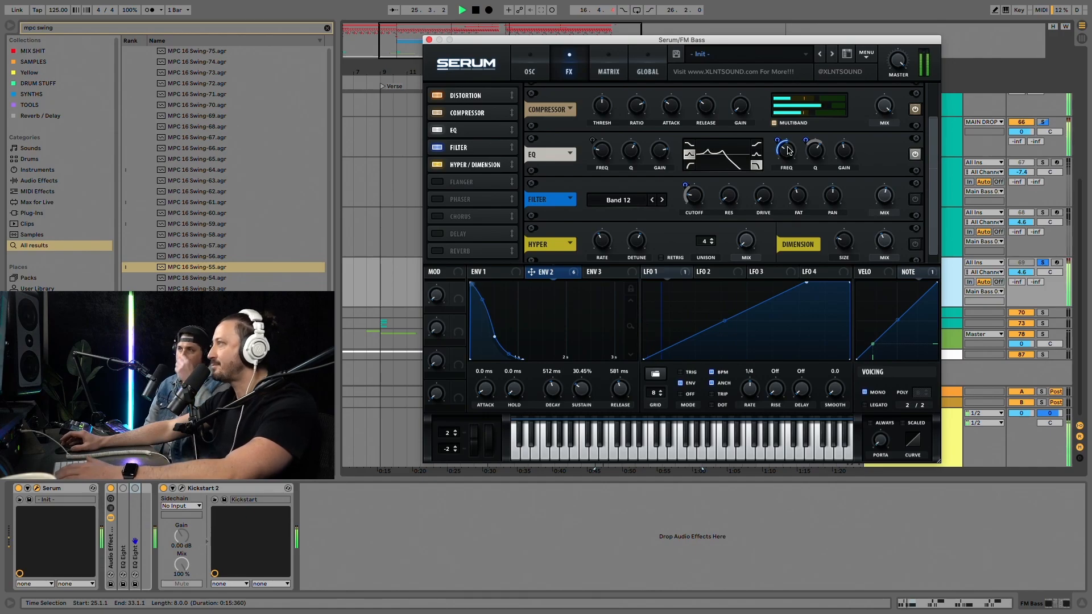
pyautogui.press('space')
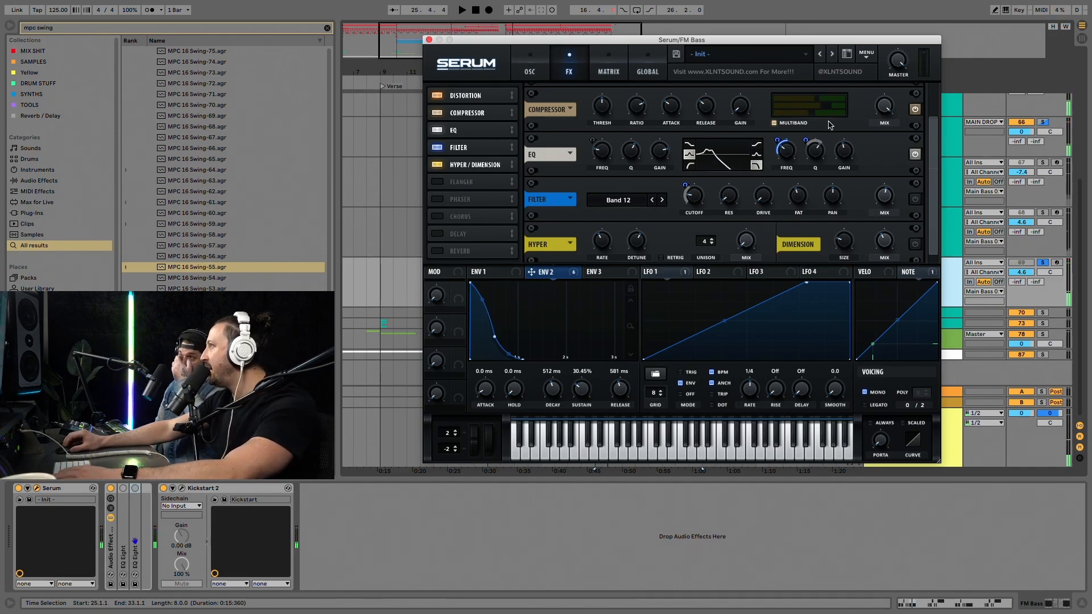
# - Reactivate Env 2's bypassed modulation of the EQ's high band Q and play the bass
pyautogui.rightClick(818, 150)
pyautogui.click(824, 160)
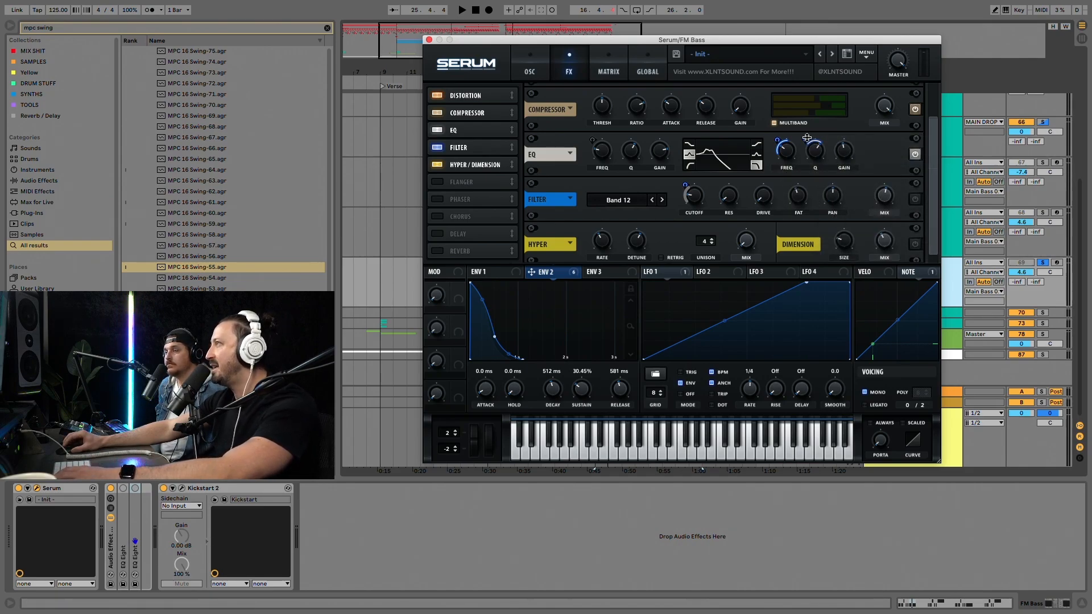
pyautogui.press('space')
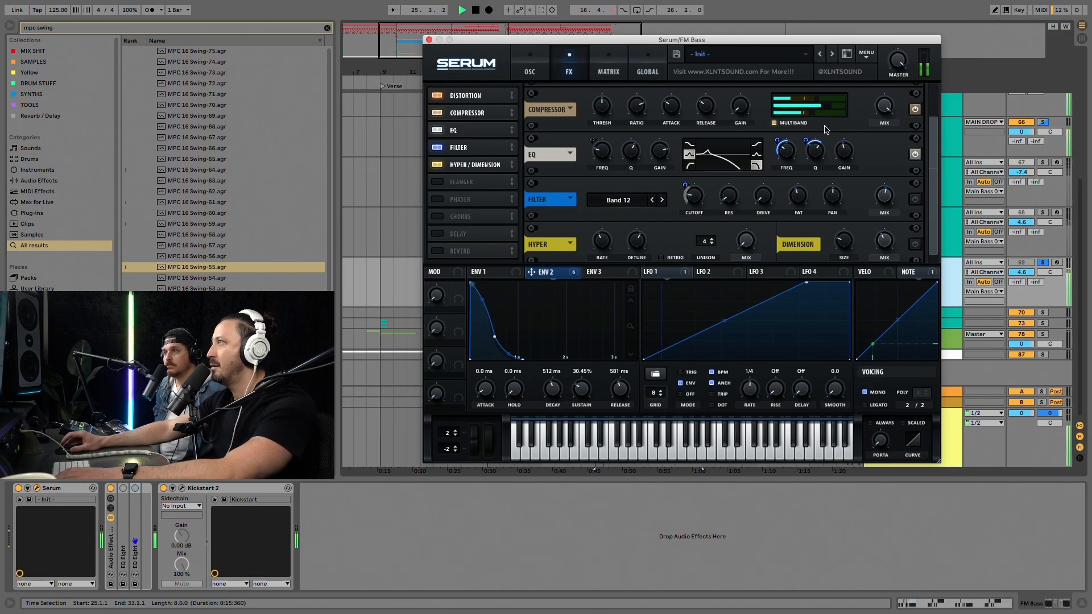
pyautogui.press('space')
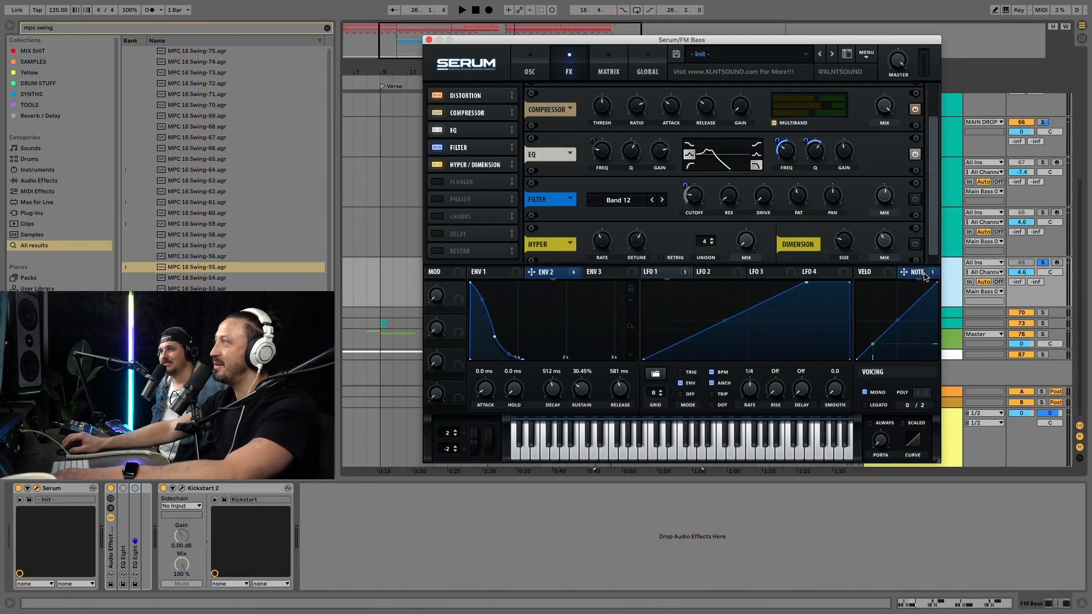
# - Examine the Note modulation on the EQ's low band frequency, moving the Serum window aside
pyautogui.moveTo(603, 154)
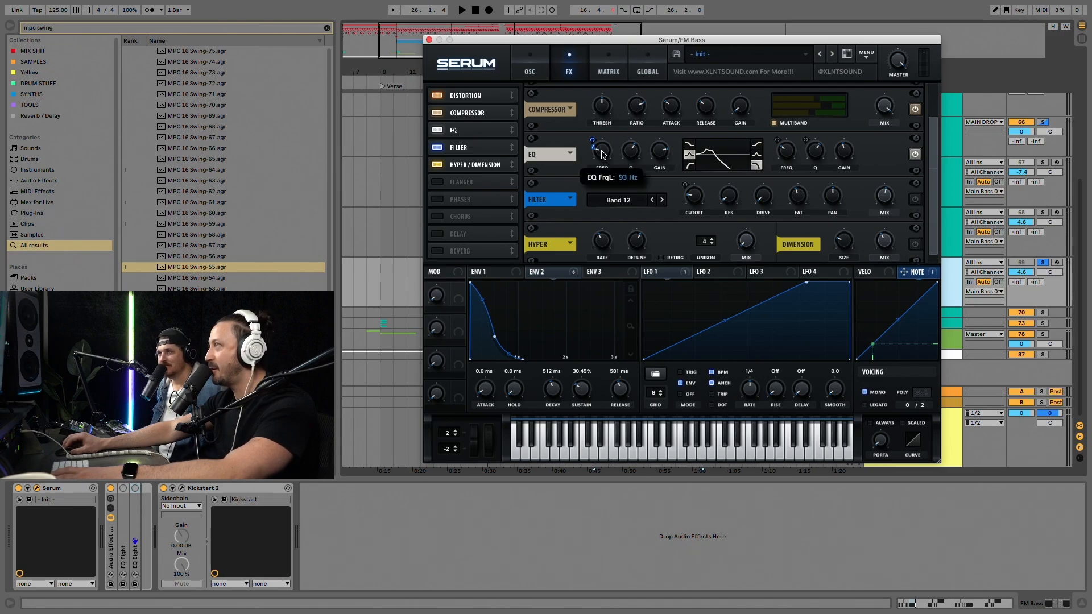
pyautogui.moveTo(930, 275)
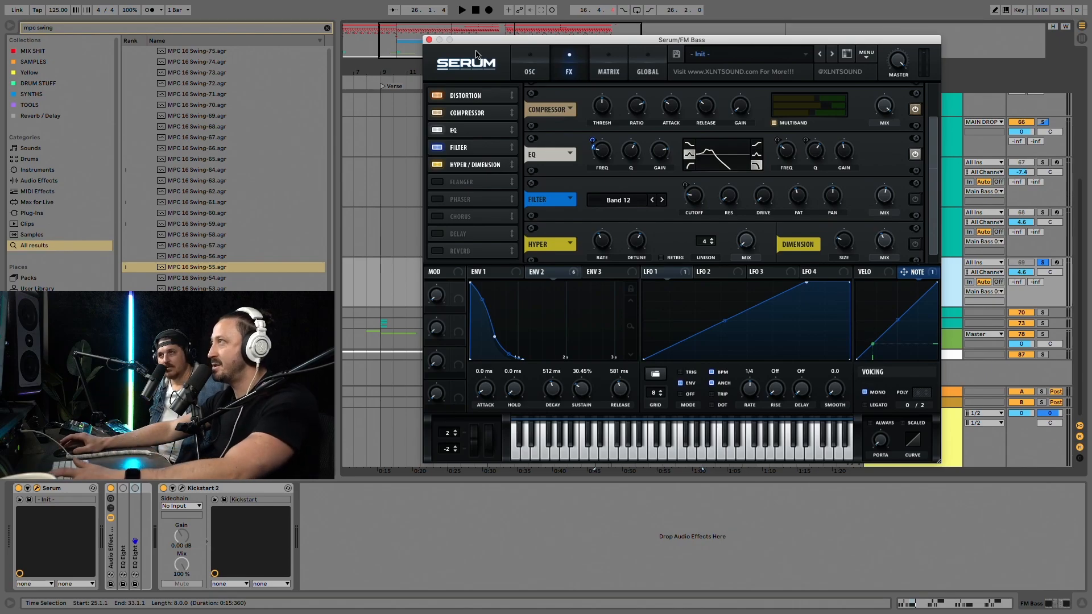
pyautogui.moveTo(476, 51); pyautogui.dragTo(521, 43)
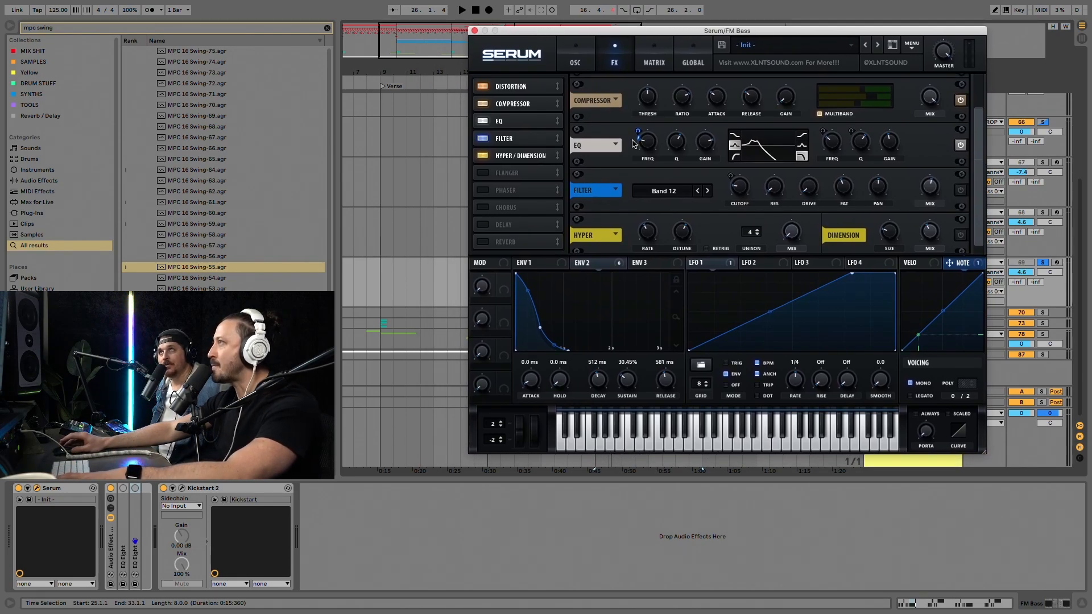
pyautogui.moveTo(638, 140)
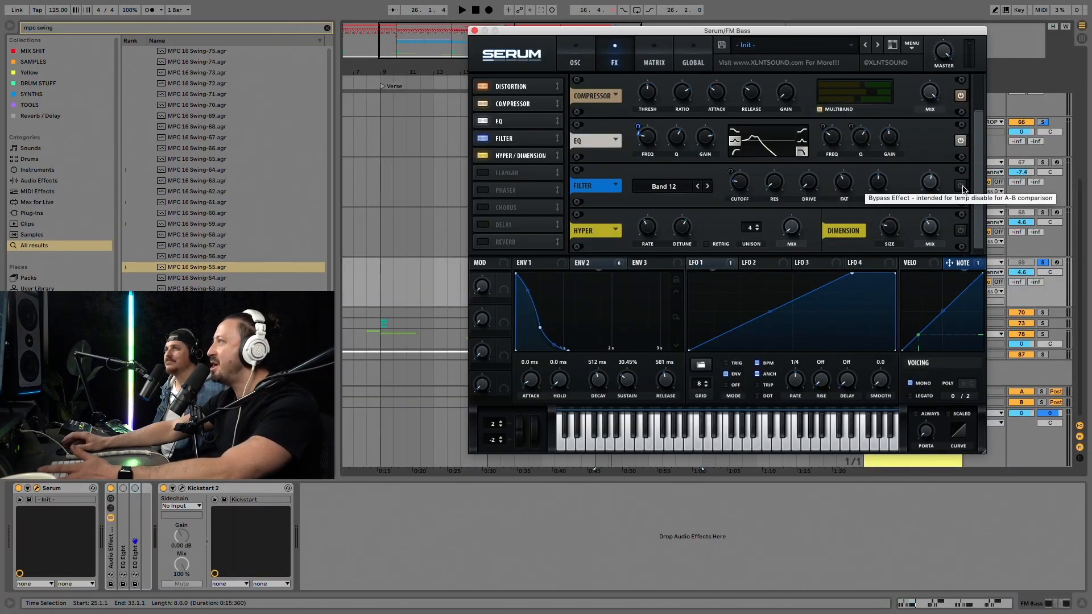
# - Compare the bass with the Band 12 filter effect on and bypassed, and check its Cutoff, Fat and Mix settings
pyautogui.press('space')
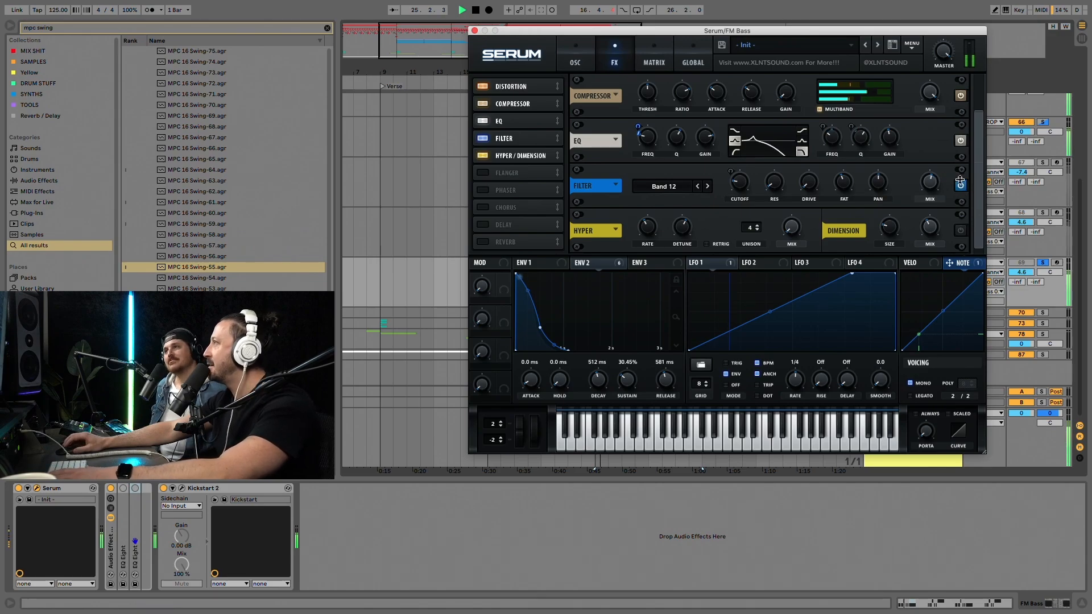
pyautogui.press('space')
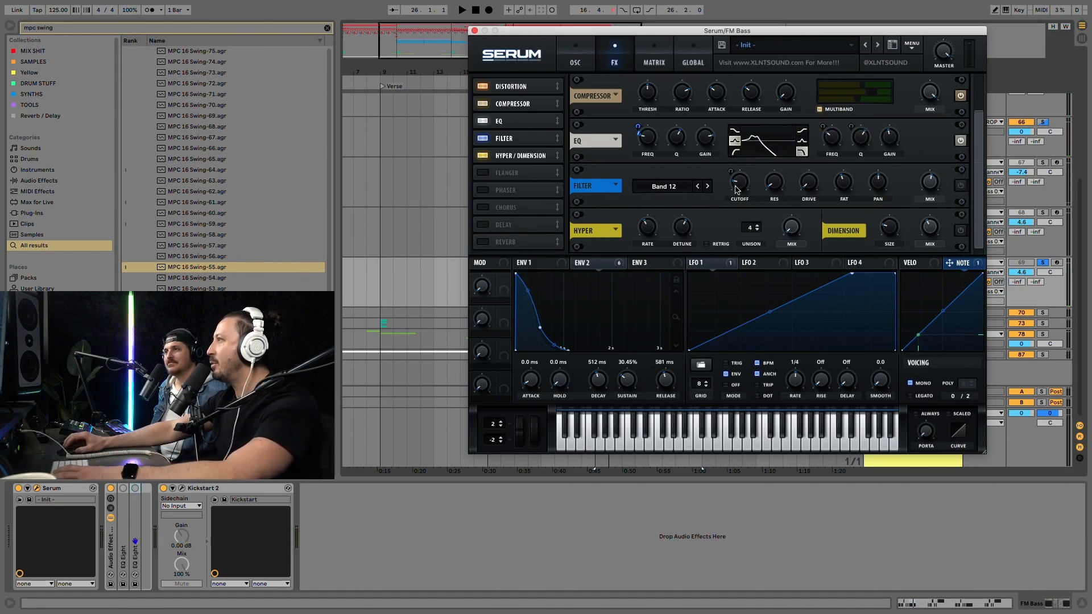
pyautogui.moveTo(741, 188)
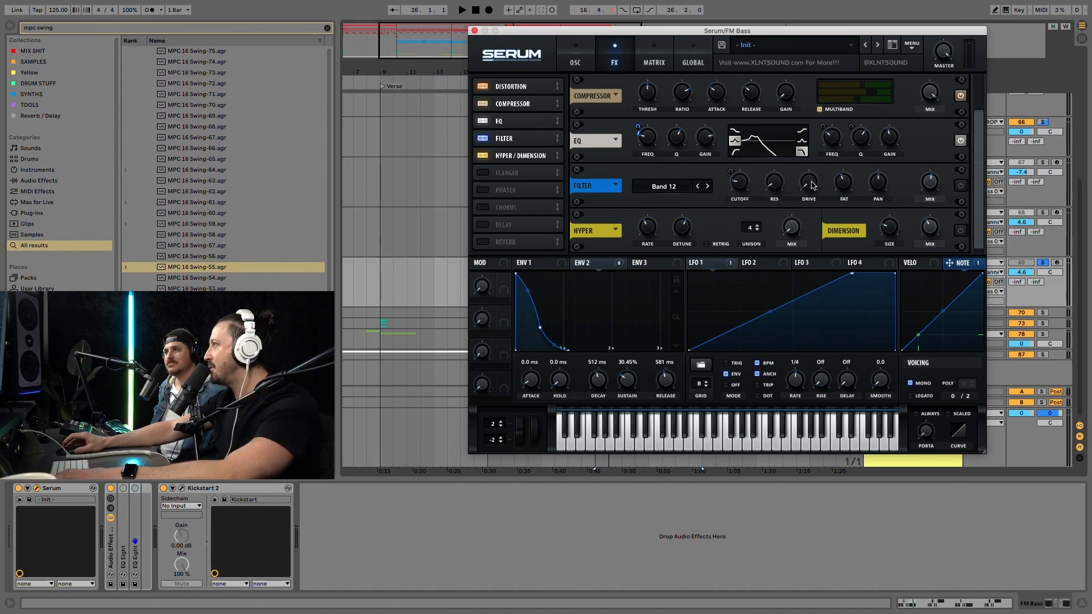
pyautogui.moveTo(845, 180)
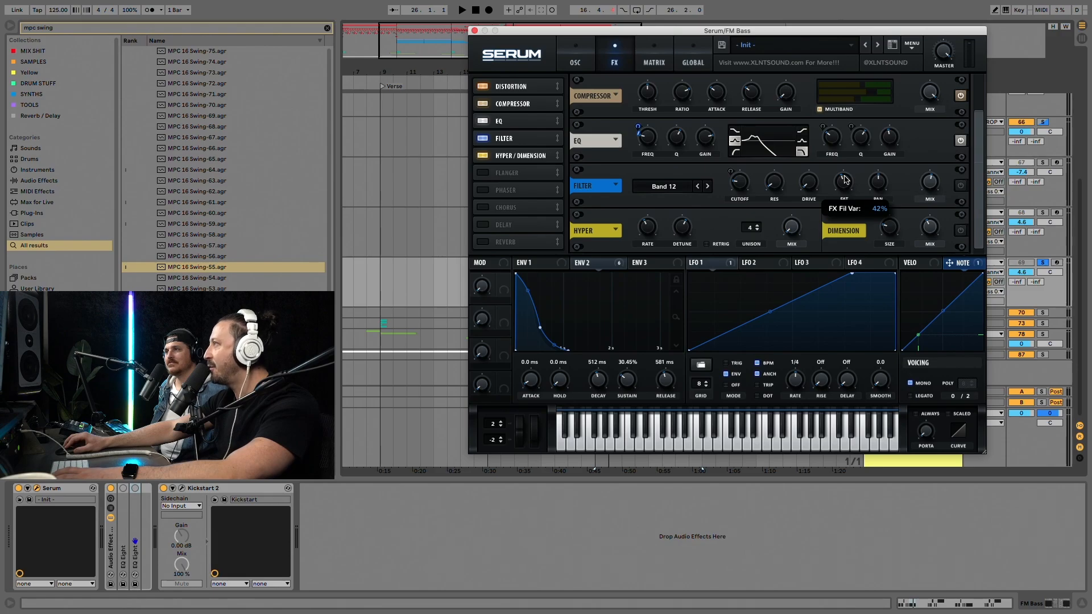
pyautogui.moveTo(939, 185)
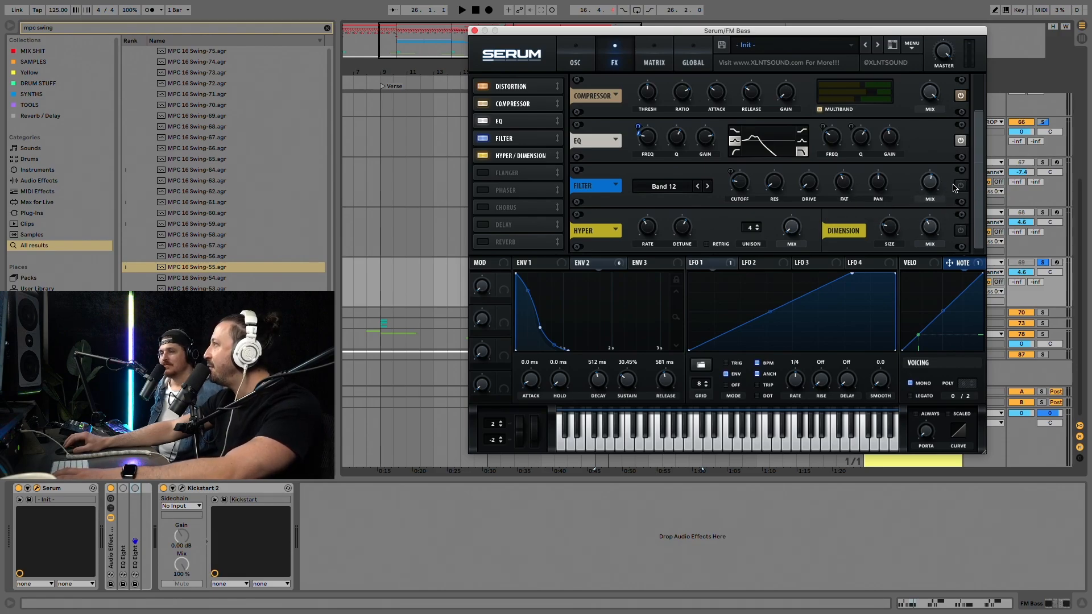
# - Switch the Band 12 filter effect on and audition the bass while varying the filter's Mix
pyautogui.press('space')
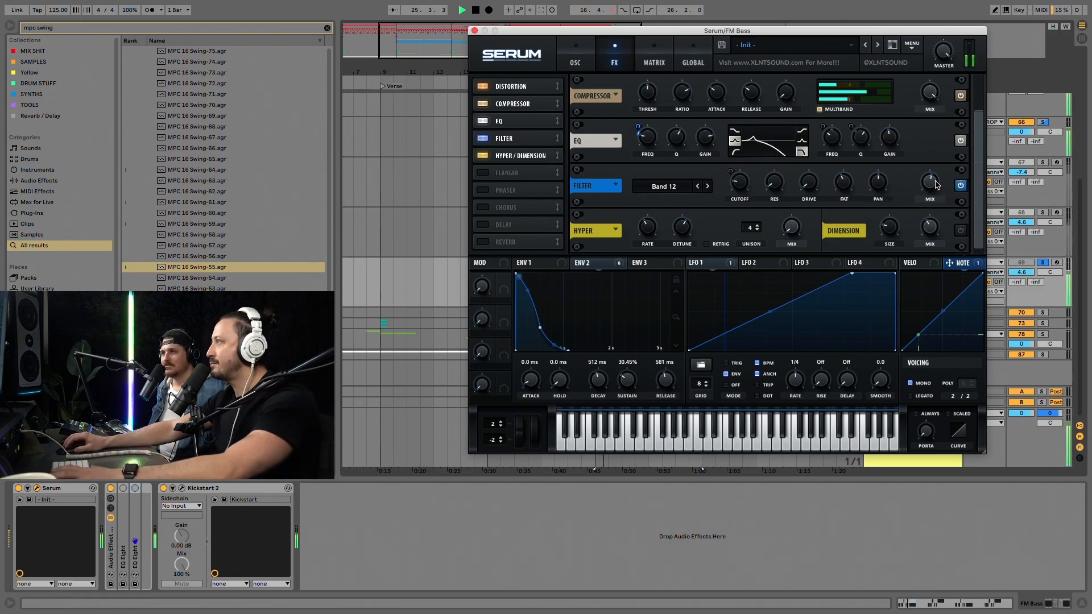
pyautogui.moveTo(930, 180); pyautogui.dragTo(925, 232)
pyautogui.press('space')
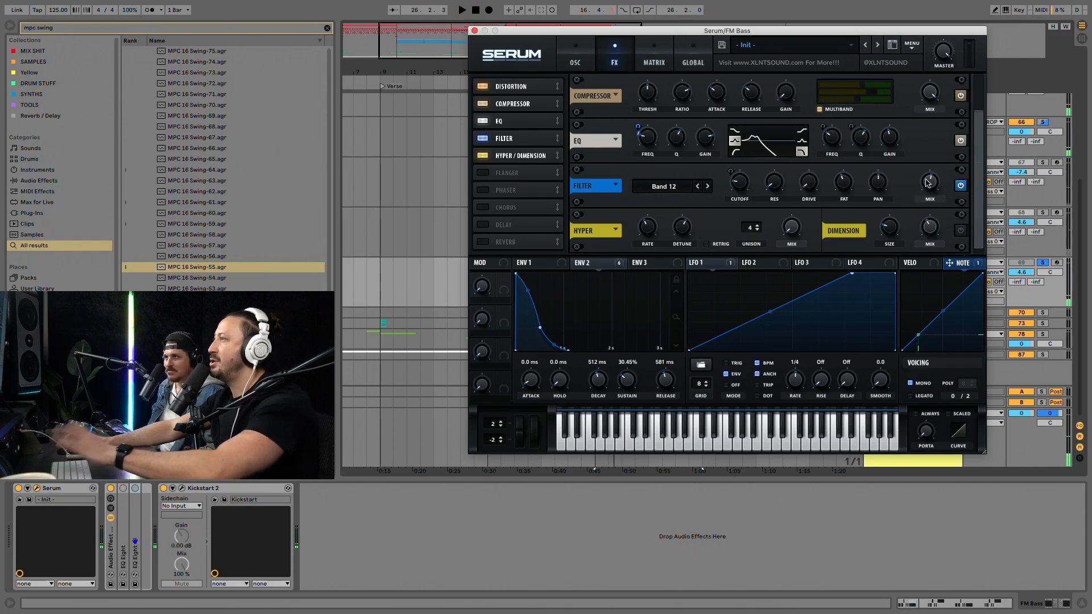
# - Reactivate Env 2's bypassed modulation of the effect filter's Cutoff, check its amount, and play the bass
pyautogui.moveTo(683, 30); pyautogui.dragTo(633, 38)
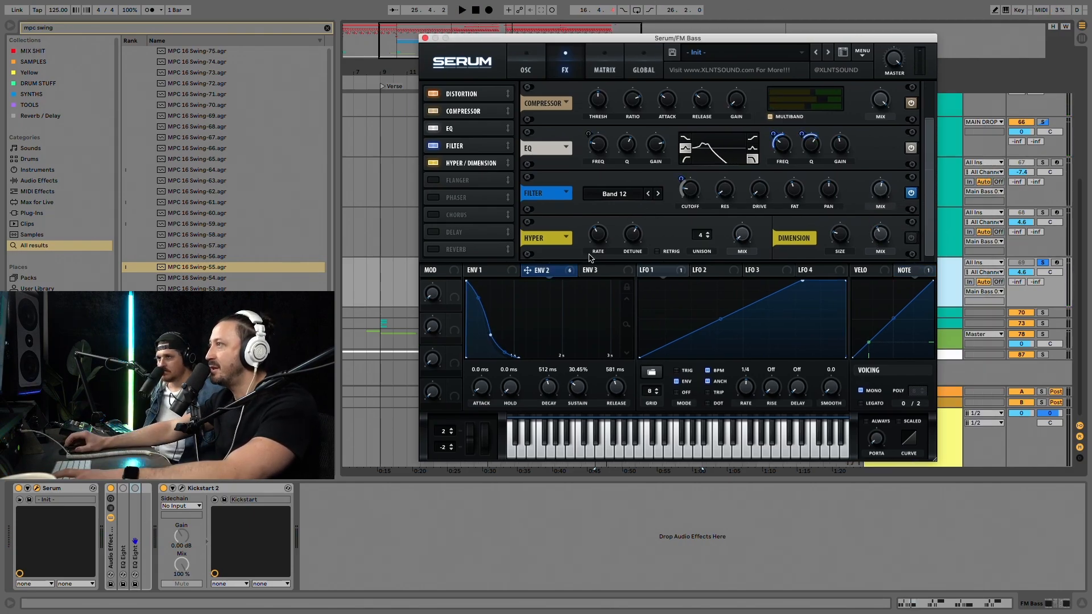
pyautogui.rightClick(690, 192)
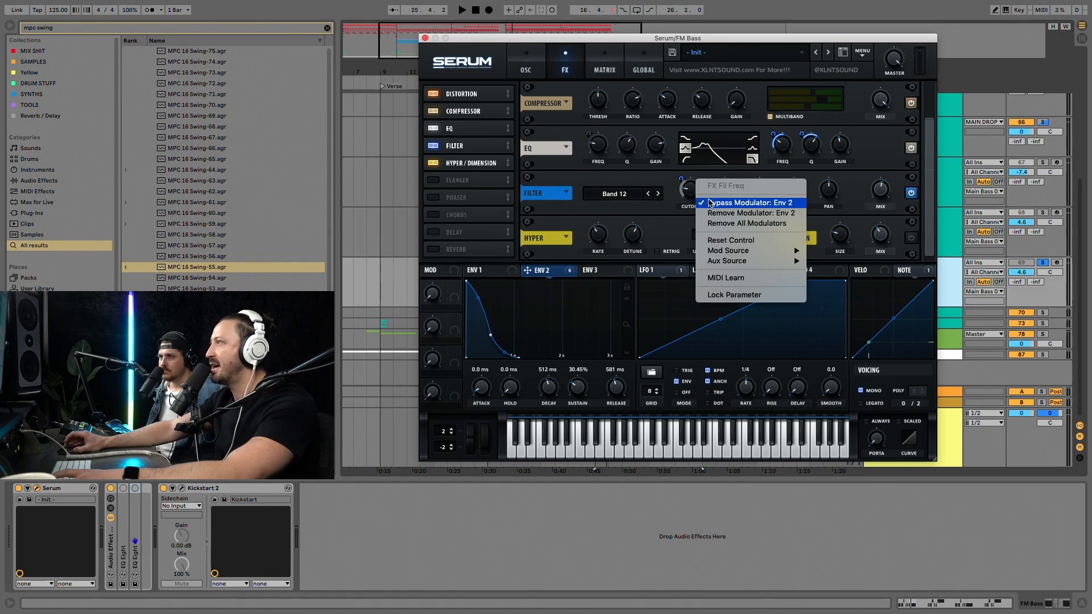
pyautogui.click(707, 203)
pyautogui.moveTo(683, 180)
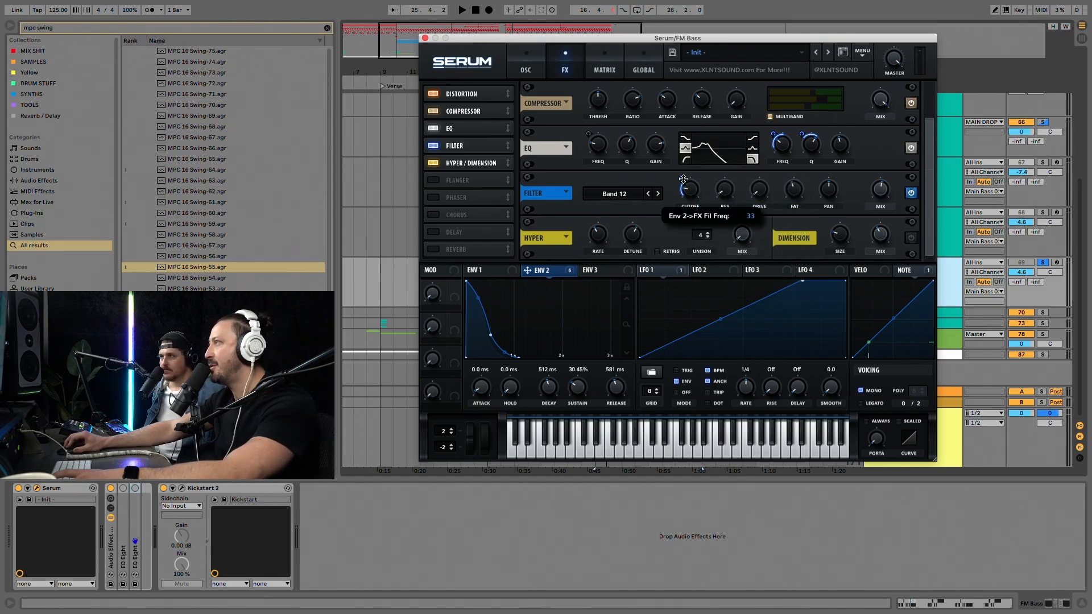
pyautogui.press('space')
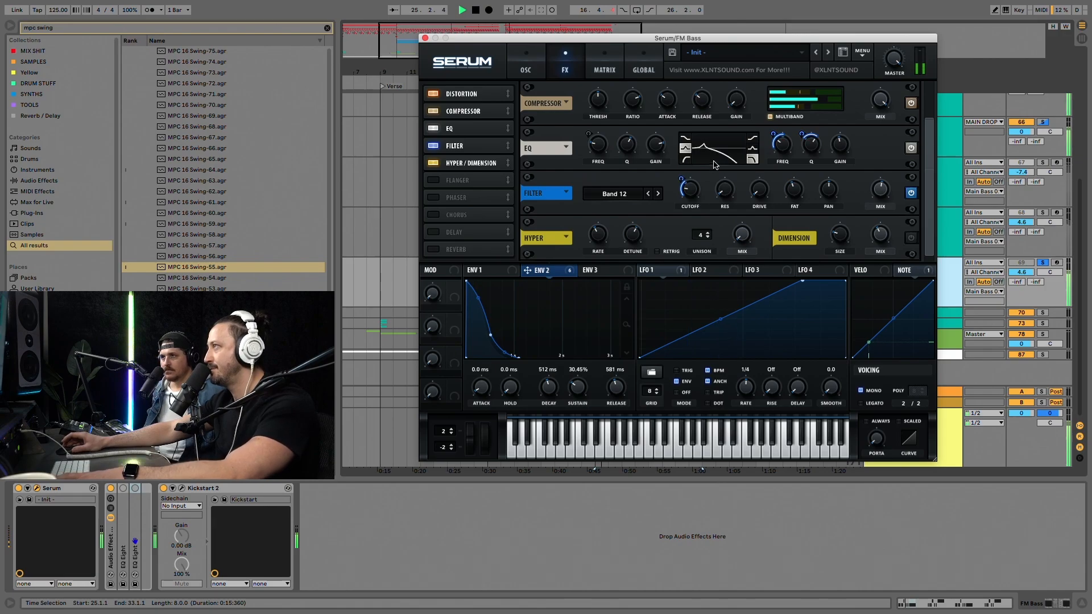
# - Switch on the Hyper/Dimension effect, compare the bass with it on and bypassed, and check the Dimension Size and Mix settings
pyautogui.press('space')
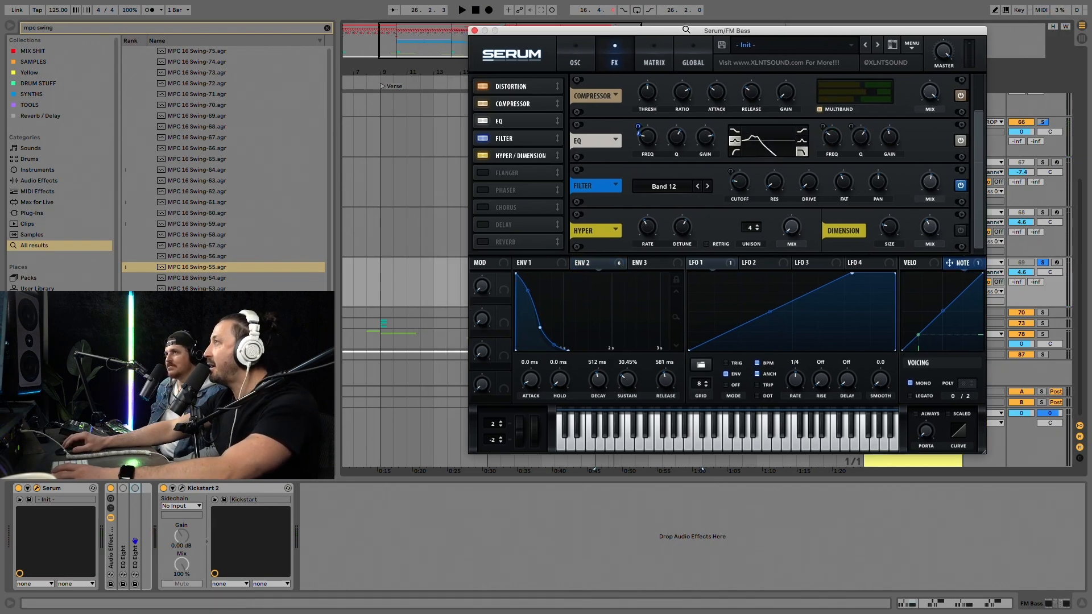
pyautogui.moveTo(685, 29); pyautogui.dragTo(675, 32)
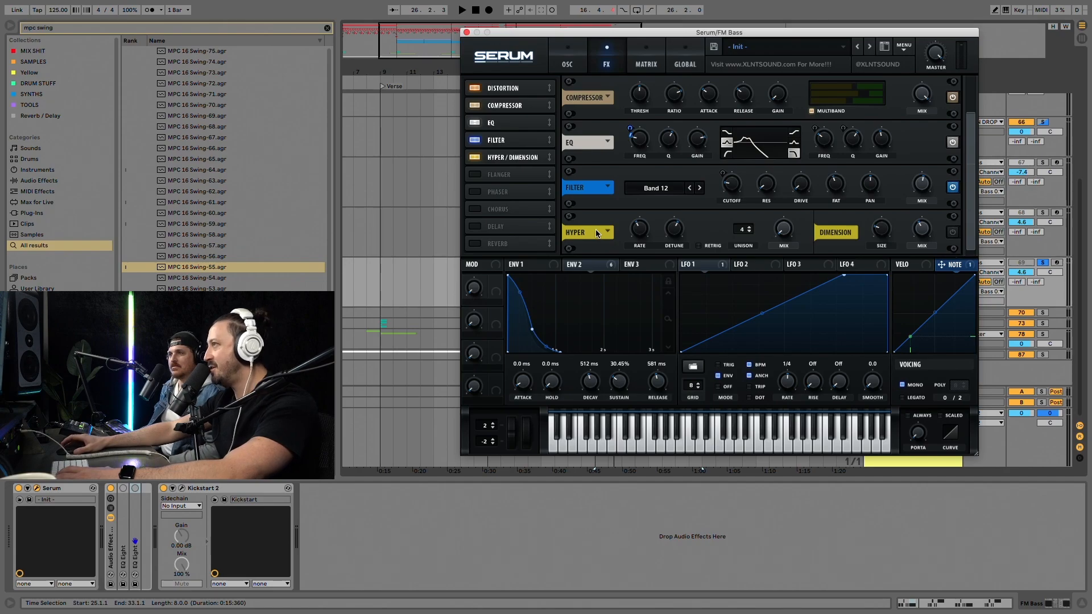
pyautogui.moveTo(606, 33); pyautogui.dragTo(596, 29)
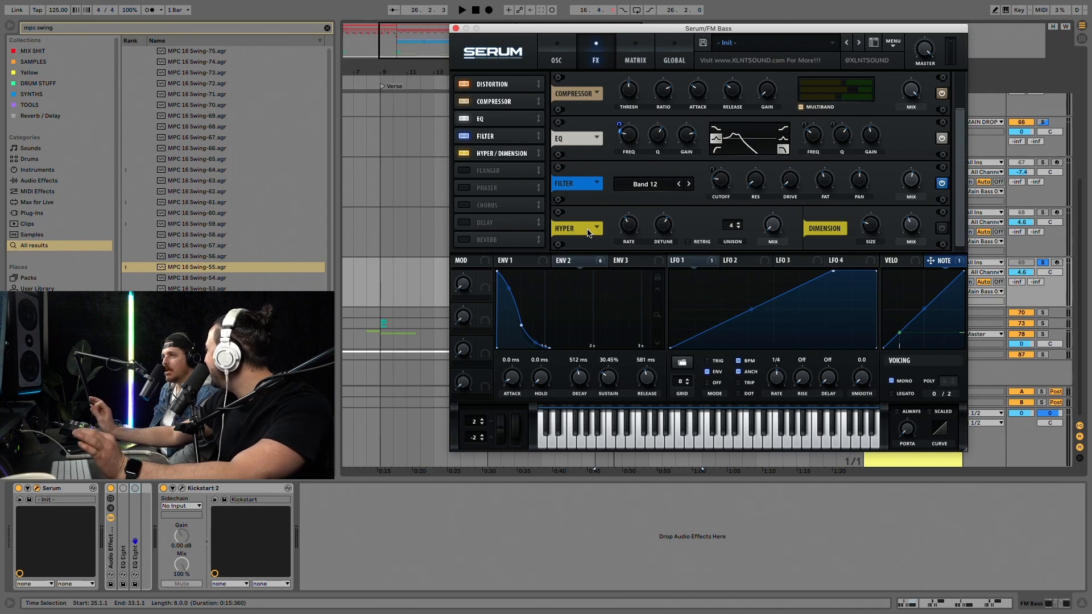
pyautogui.click(942, 228)
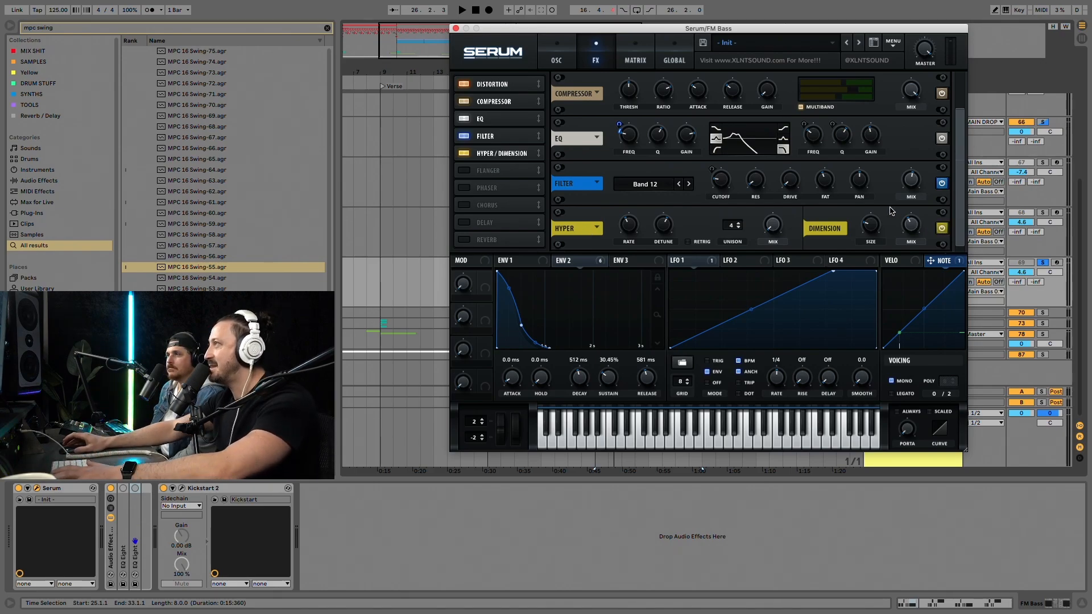
pyautogui.press('space')
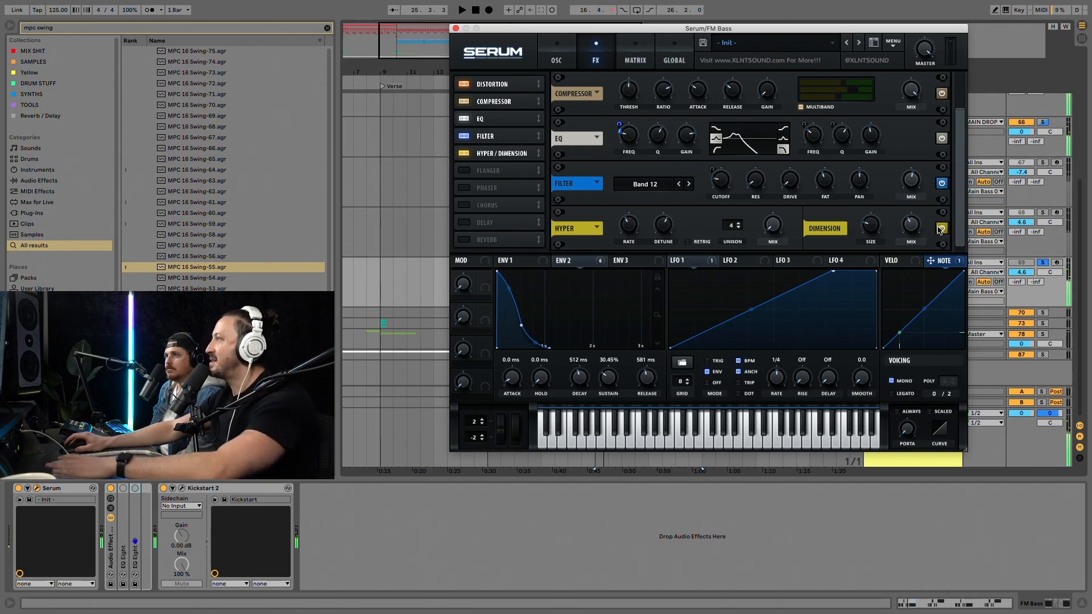
pyautogui.click(941, 229)
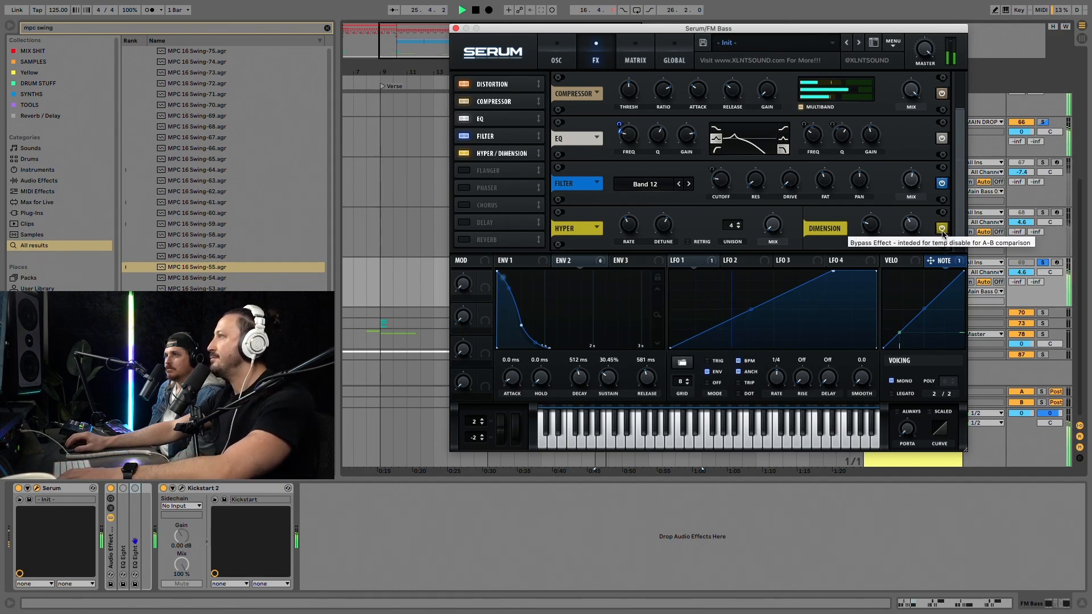
pyautogui.press('space')
pyautogui.press('space')
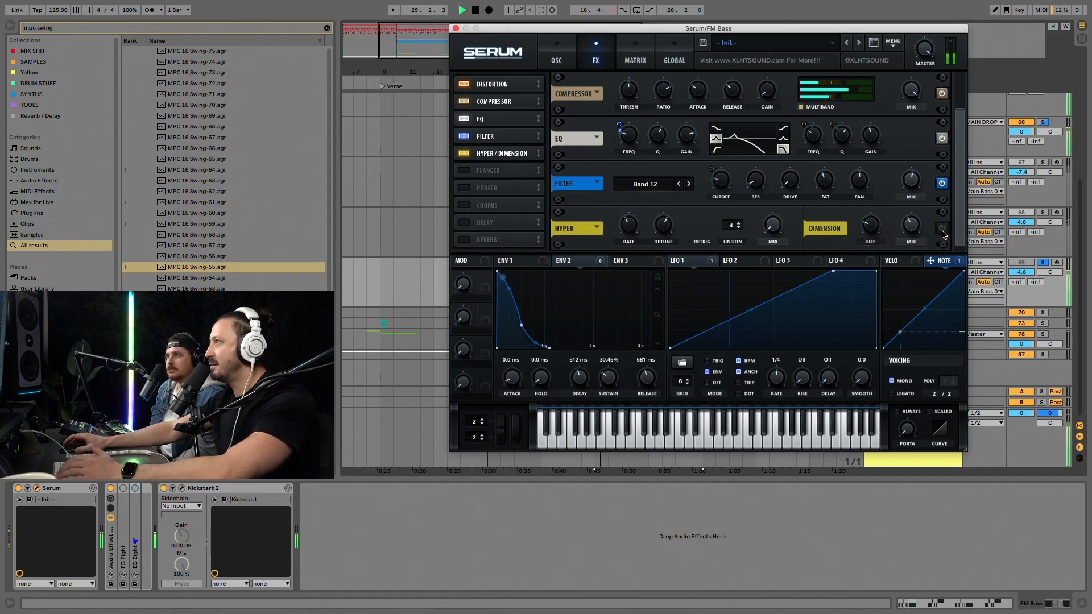
pyautogui.click(942, 230)
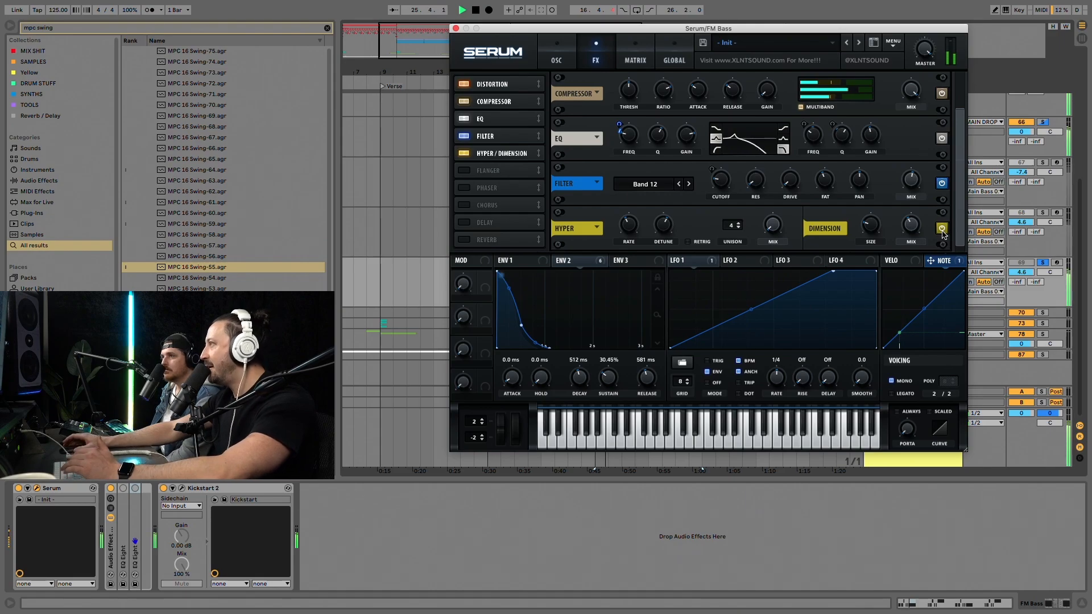
pyautogui.press('space')
pyautogui.moveTo(876, 223)
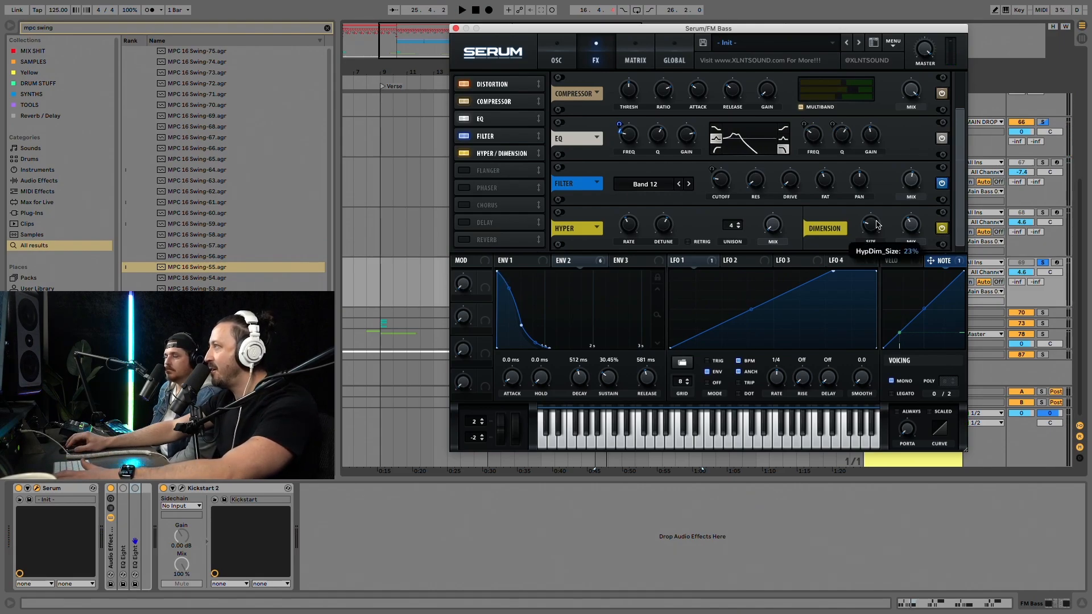
pyautogui.moveTo(913, 226)
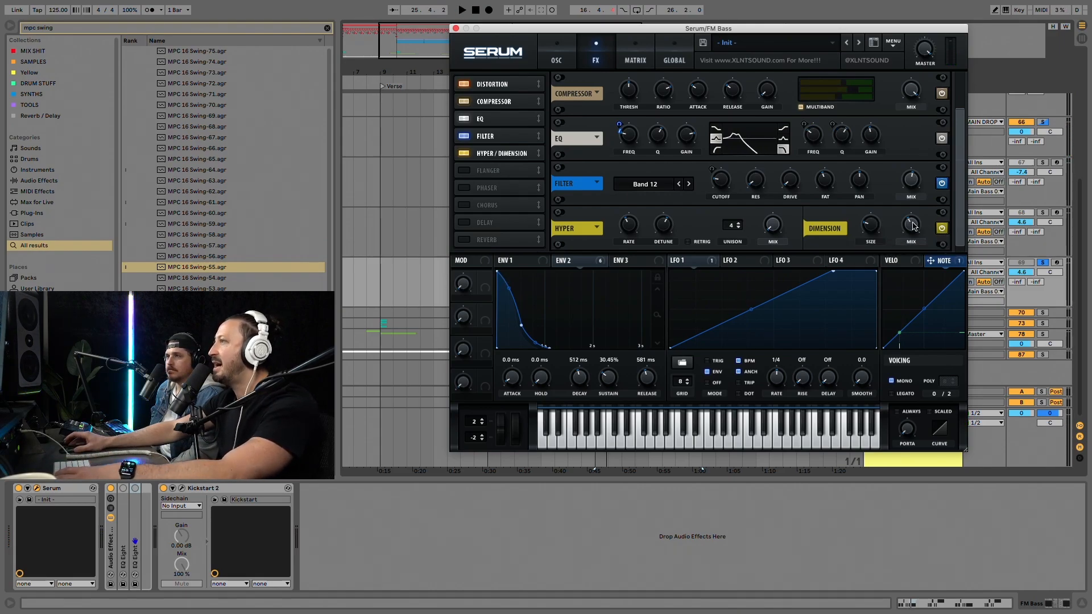
pyautogui.moveTo(624, 32); pyautogui.dragTo(626, 32)
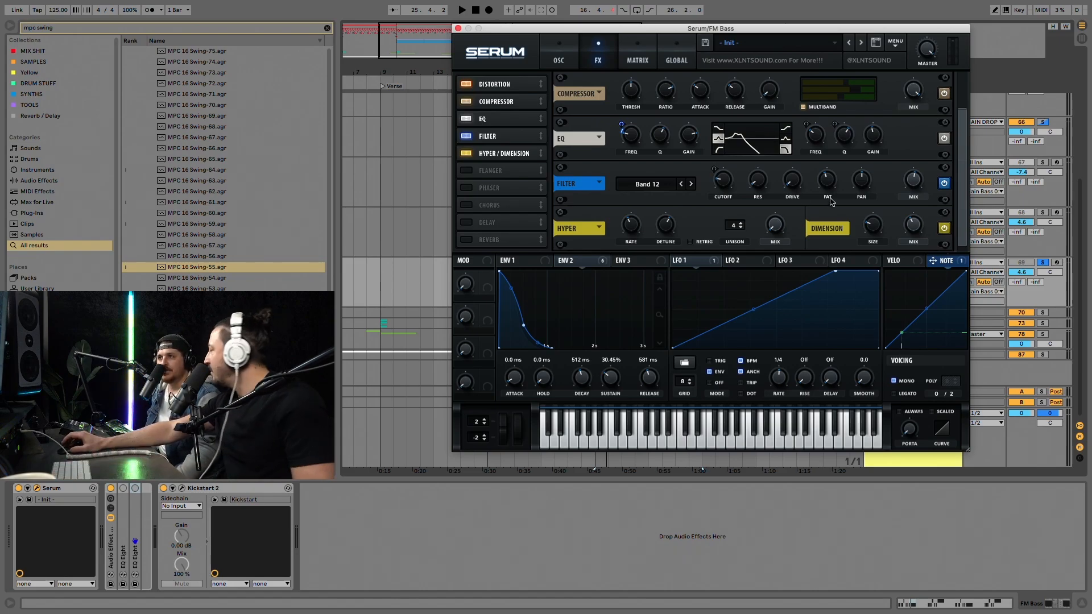
pyautogui.moveTo(746, 31); pyautogui.dragTo(744, 33)
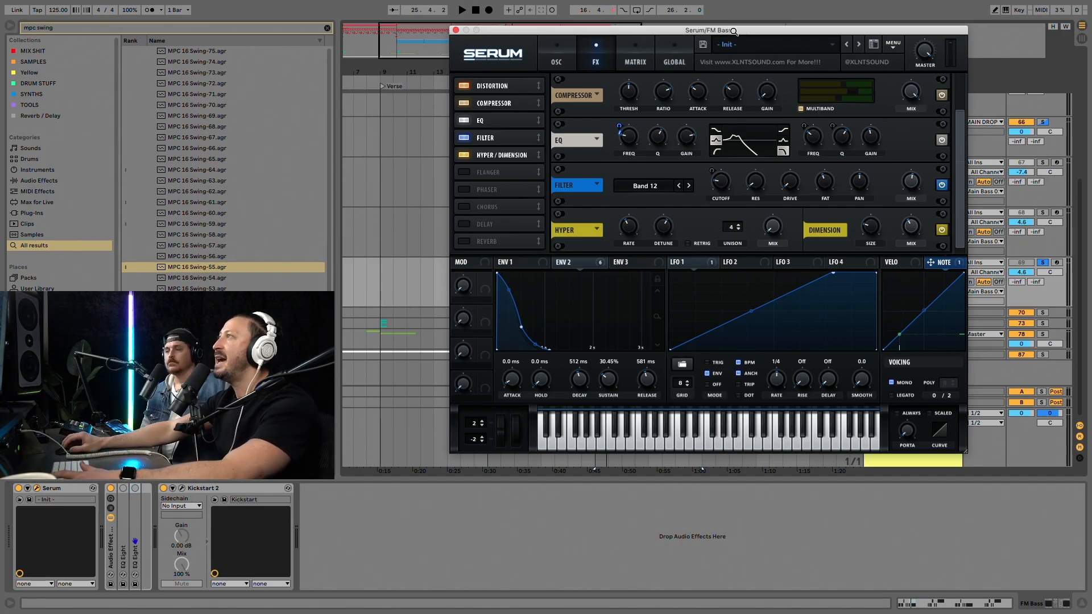
pyautogui.moveTo(731, 32); pyautogui.dragTo(746, 35)
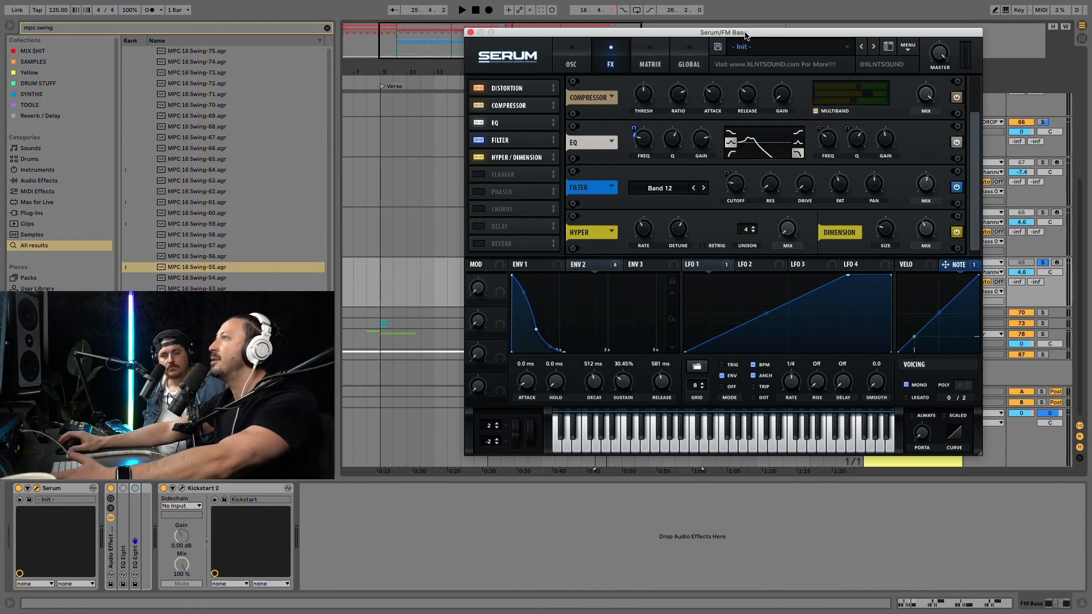
pyautogui.moveTo(746, 35); pyautogui.dragTo(738, 39)
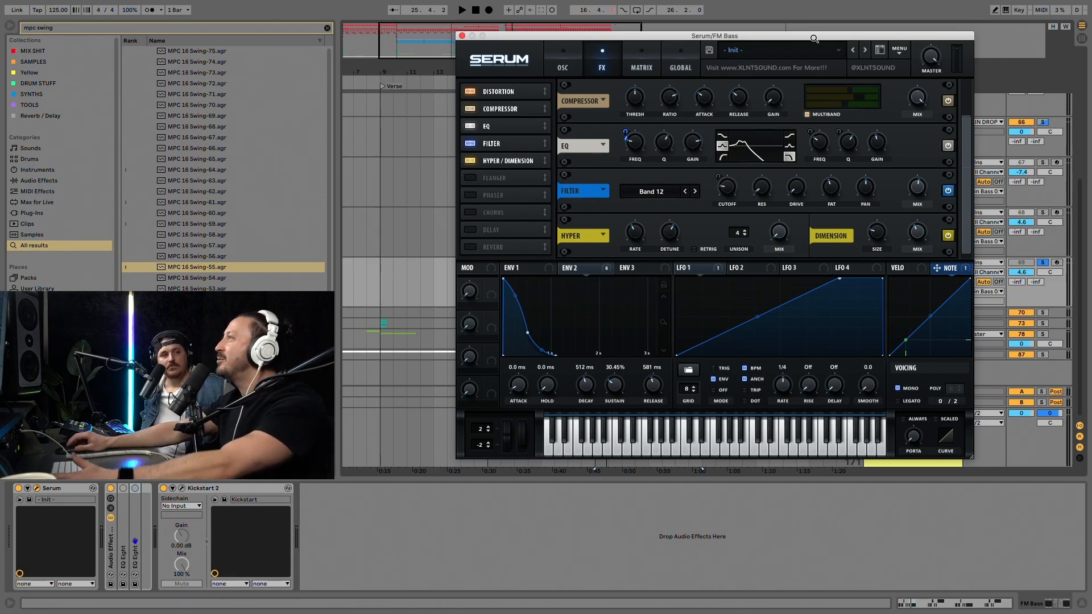
pyautogui.moveTo(818, 38); pyautogui.dragTo(823, 37)
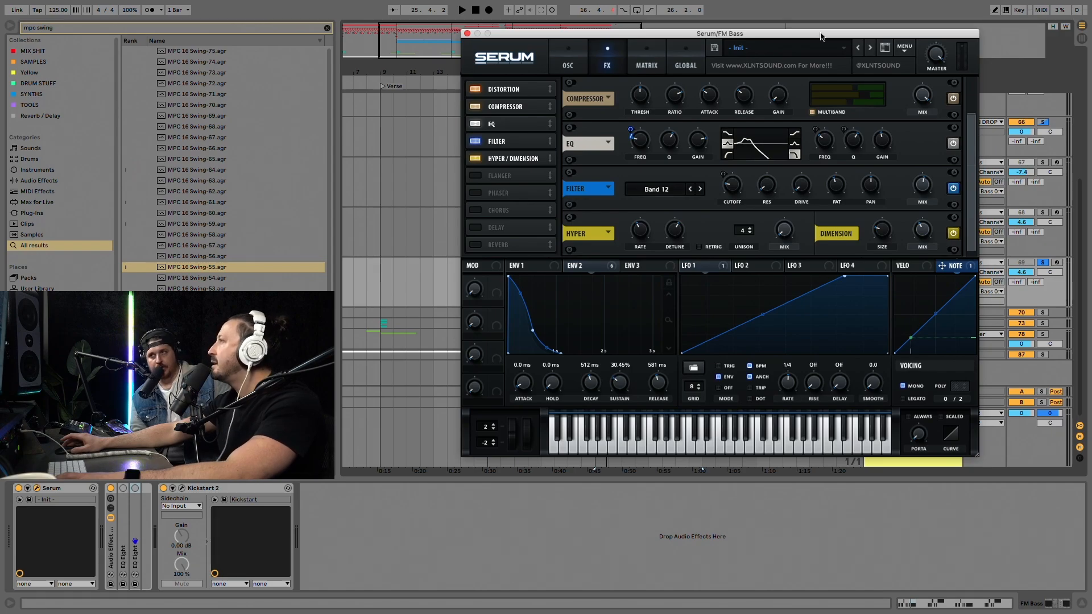
pyautogui.moveTo(821, 37); pyautogui.dragTo(793, 44)
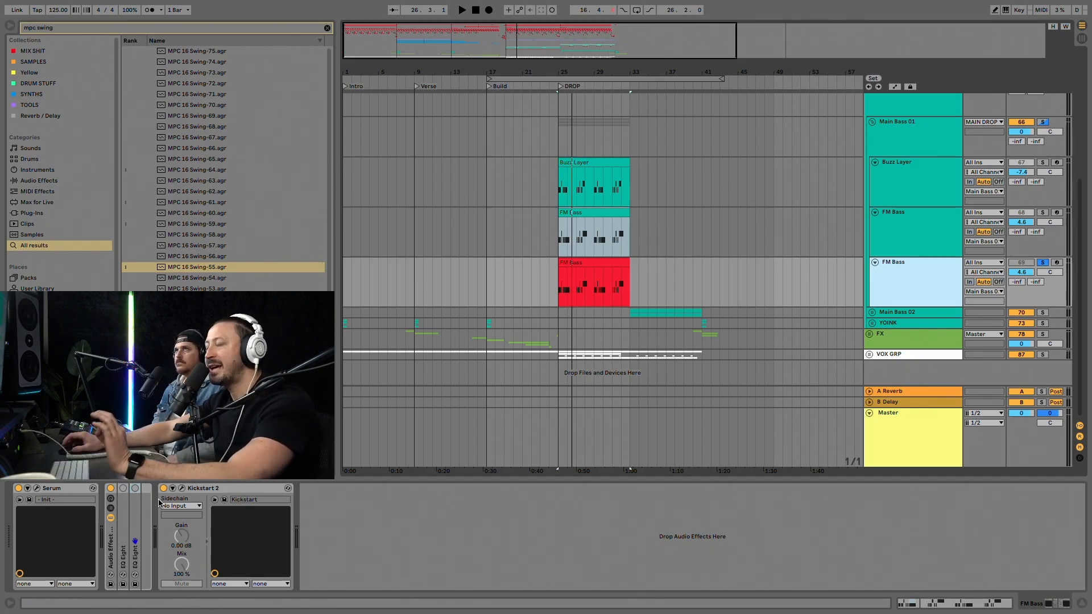
# - Unfold both EQ Eight devices after Serum and switch on the first one, selecting the lower FM Bass clip for playback
pyautogui.doubleClick(127, 525)
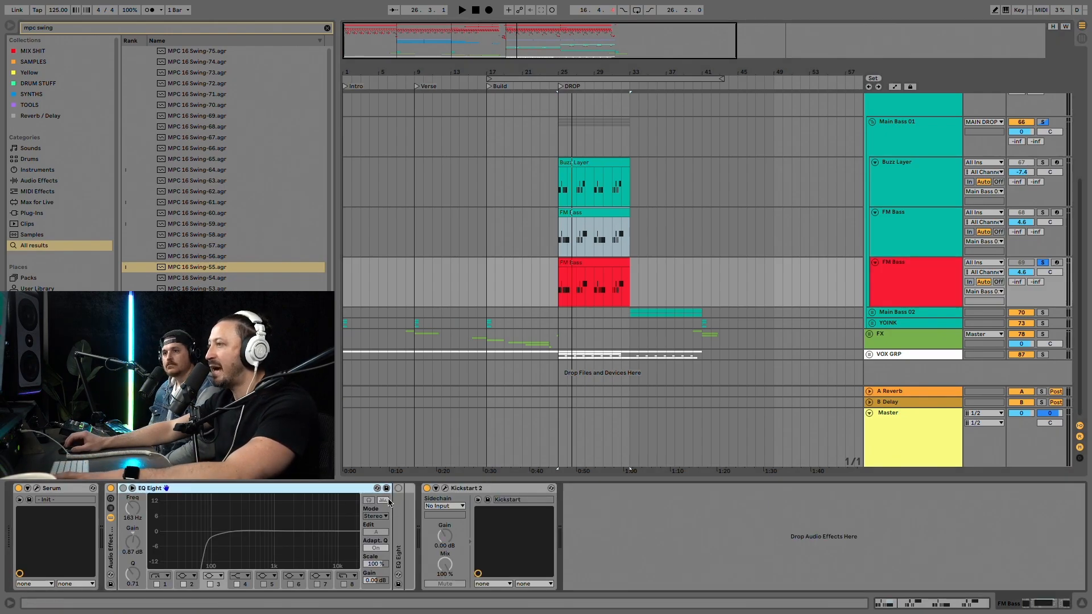
pyautogui.doubleClick(400, 520)
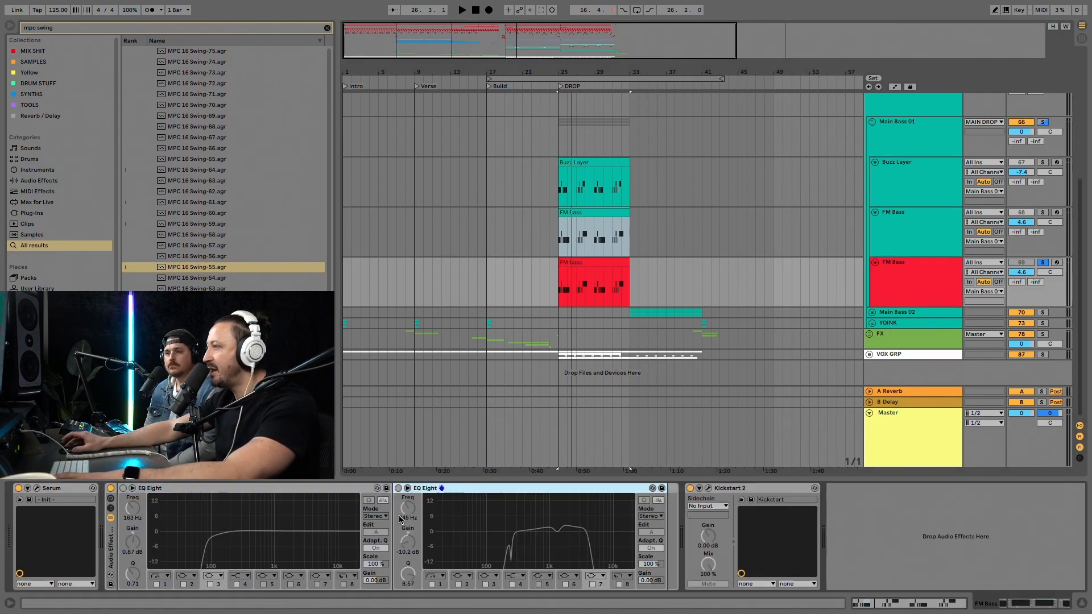
pyautogui.click(123, 489)
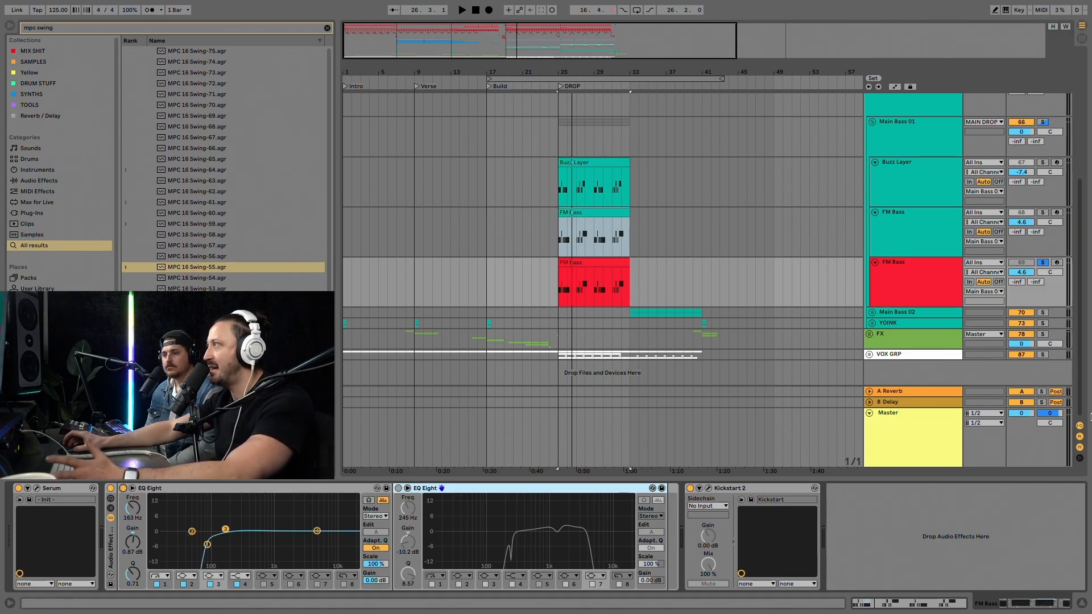
pyautogui.click(598, 272)
pyautogui.press('space')
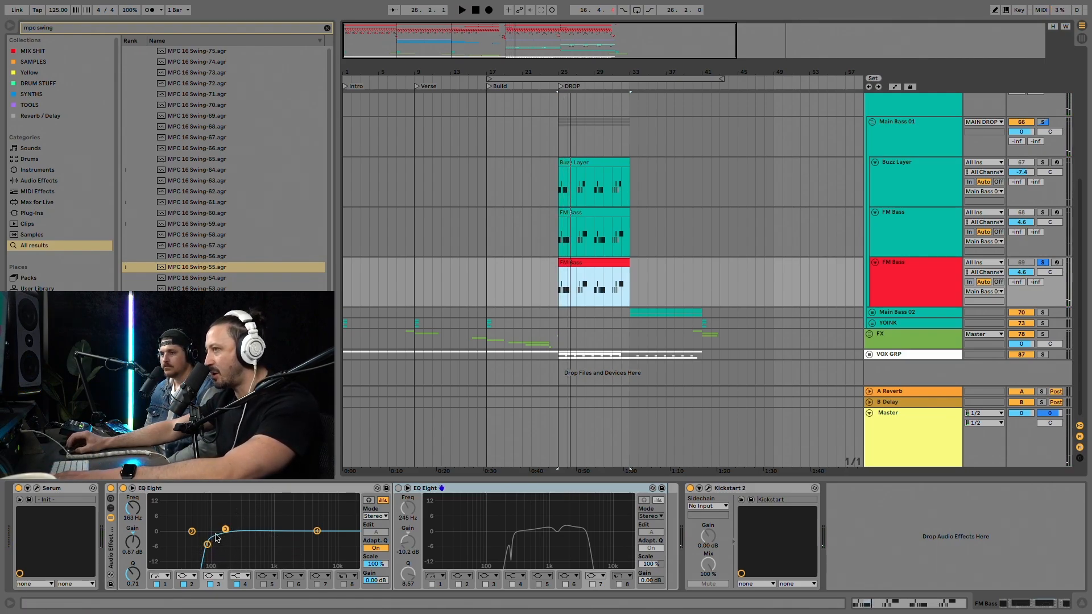
# - Audition band 1 of the first EQ Eight during playback, sweeping its frequency up to about 147 Hz and settling at 84.3 Hz
pyautogui.click(207, 545)
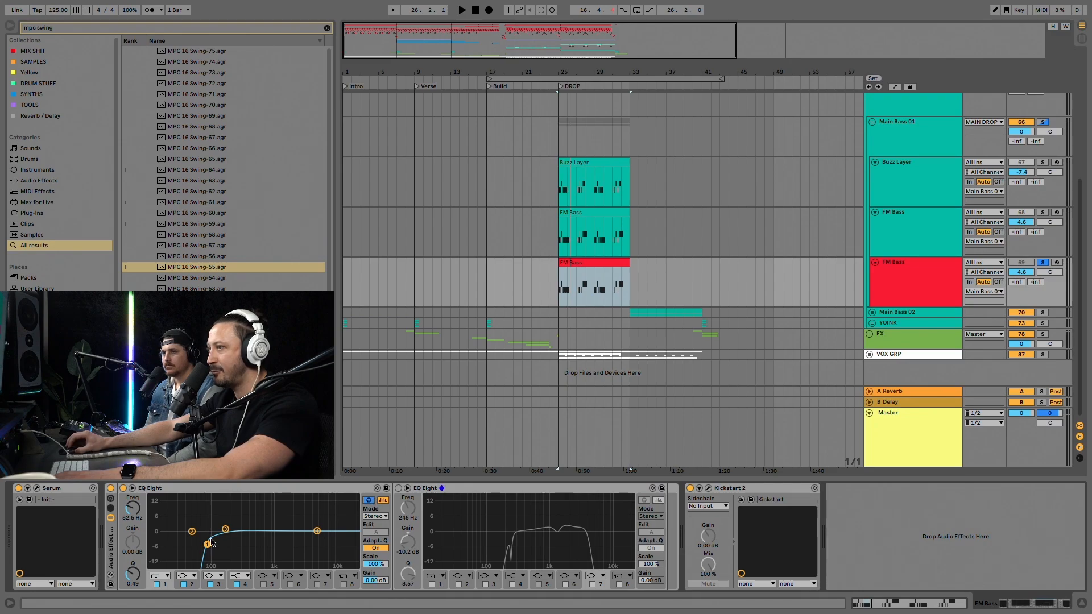
pyautogui.press('space')
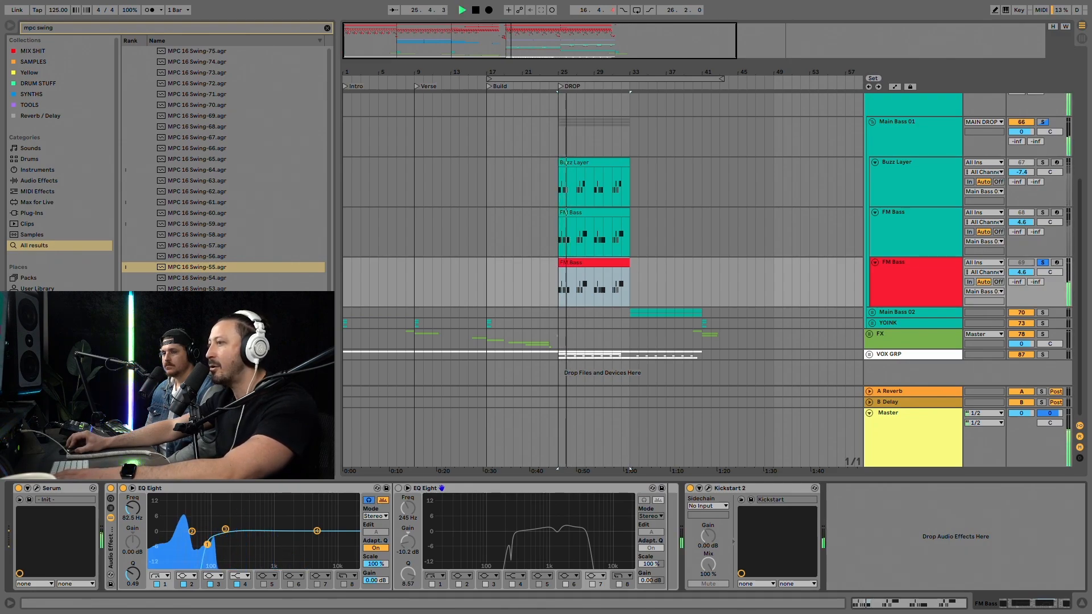
pyautogui.press('space')
pyautogui.press('space')
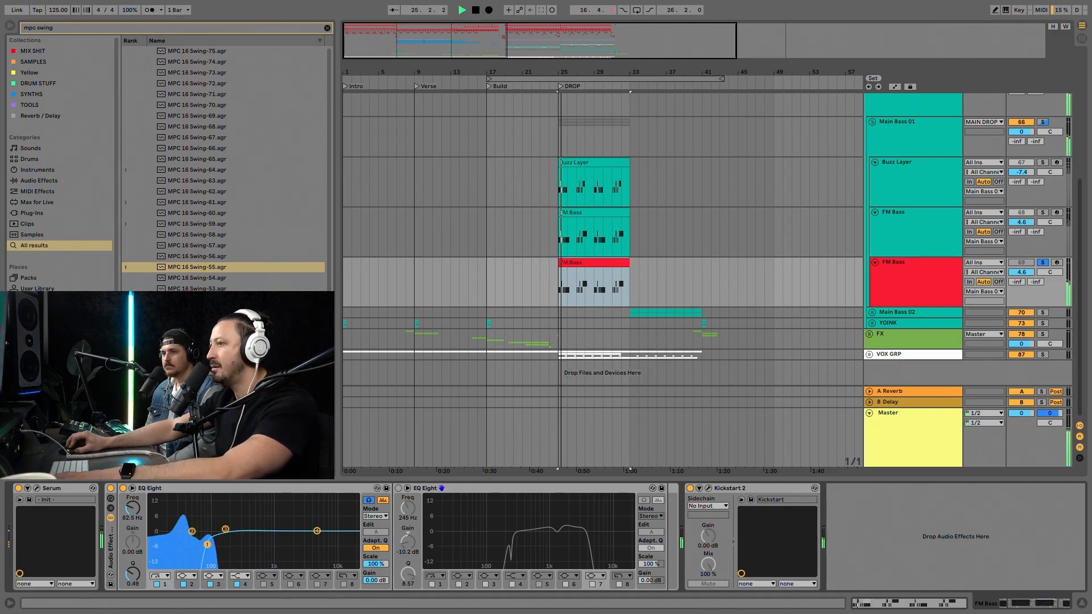
pyautogui.moveTo(207, 544); pyautogui.dragTo(222, 543)
pyautogui.press('space')
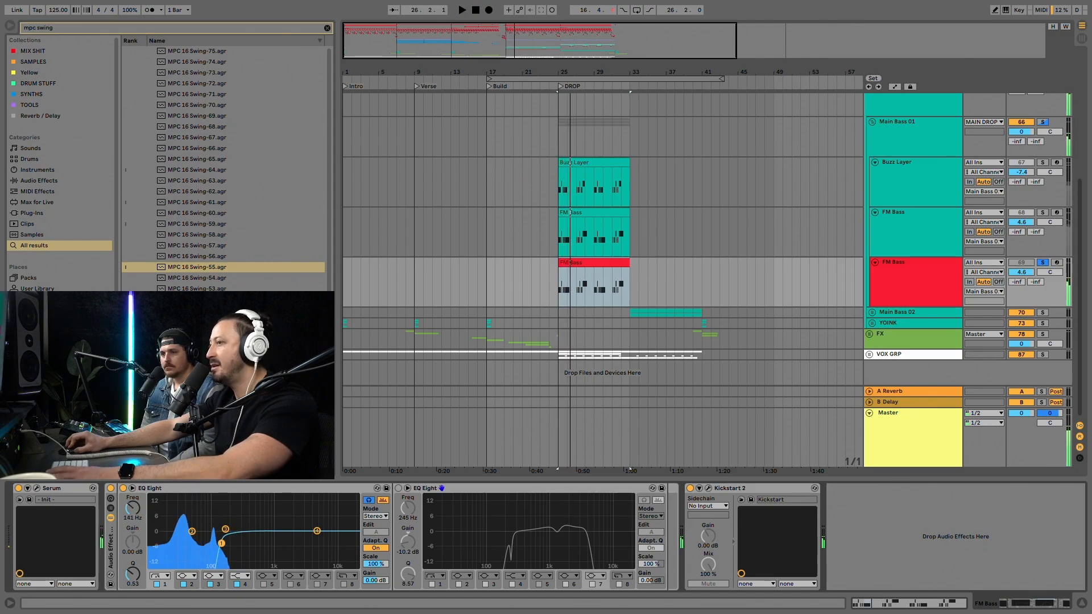
pyautogui.press('space')
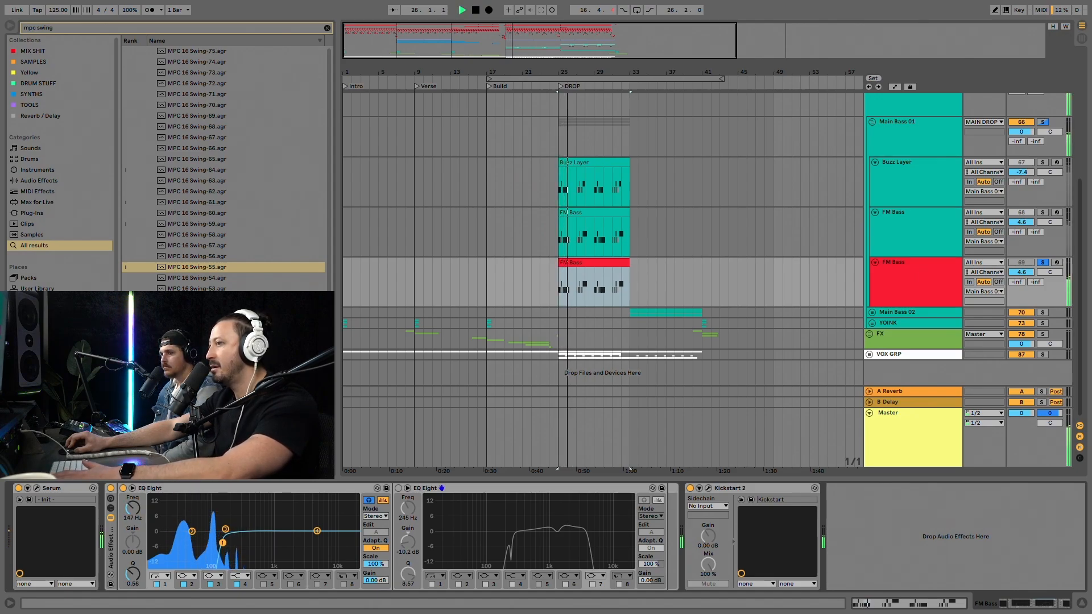
pyautogui.moveTo(221, 544); pyautogui.dragTo(213, 542)
pyautogui.moveTo(212, 543); pyautogui.dragTo(208, 543)
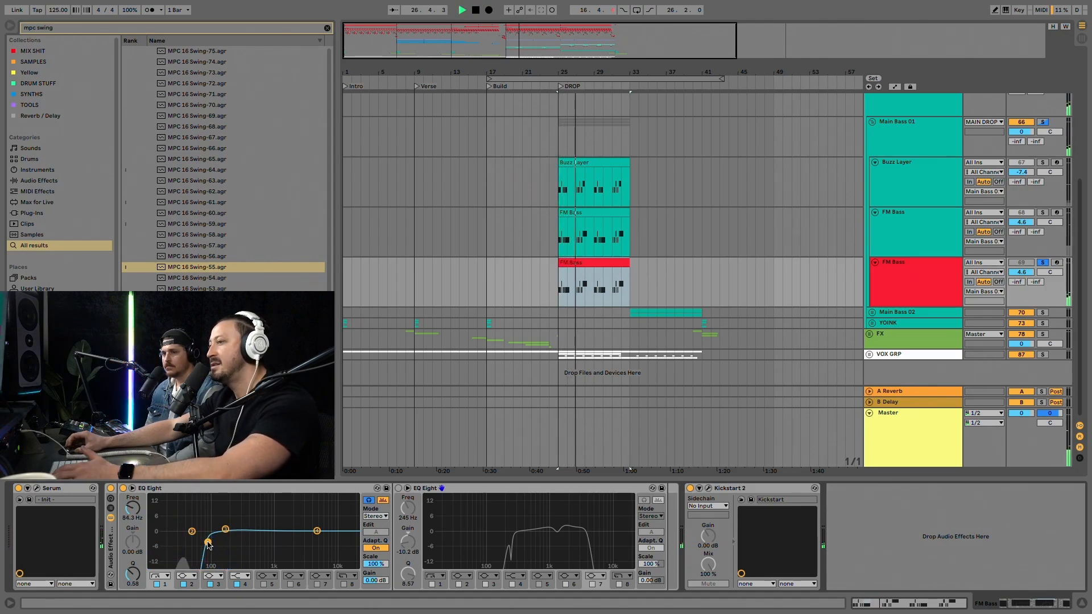
pyautogui.press('space')
# - Switch on the second EQ Eight and compare the playing bass with it on and bypassed
pyautogui.click(398, 490)
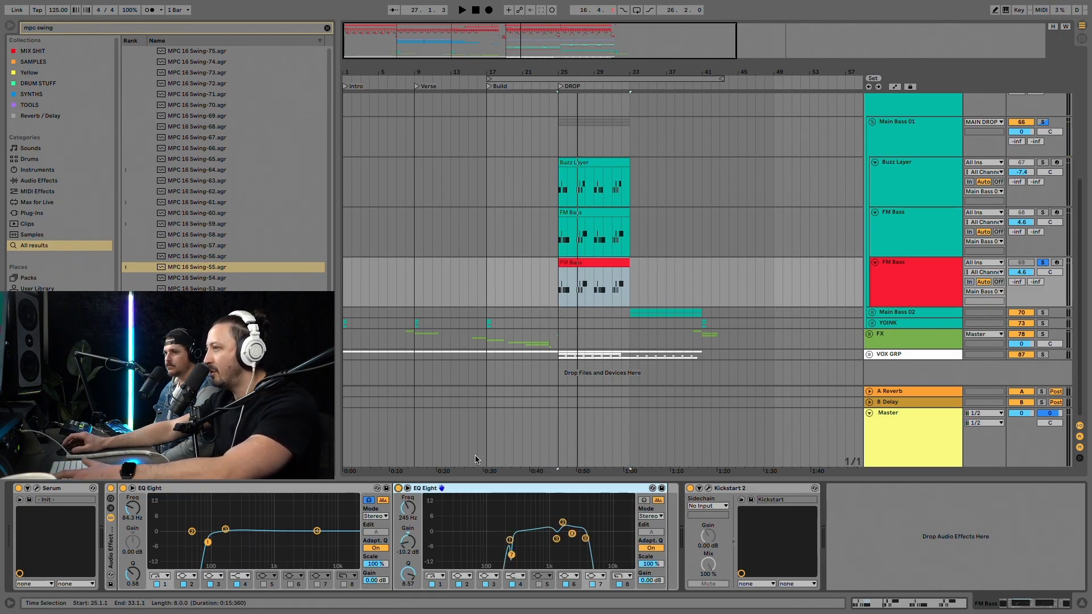
pyautogui.press('space')
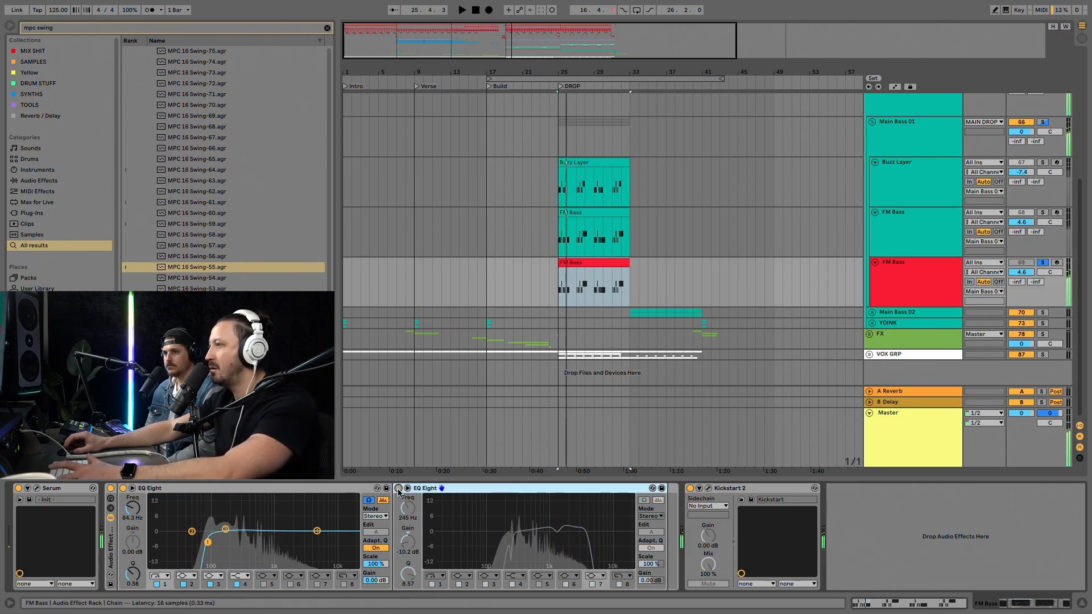
pyautogui.click(399, 488)
pyautogui.click(399, 489)
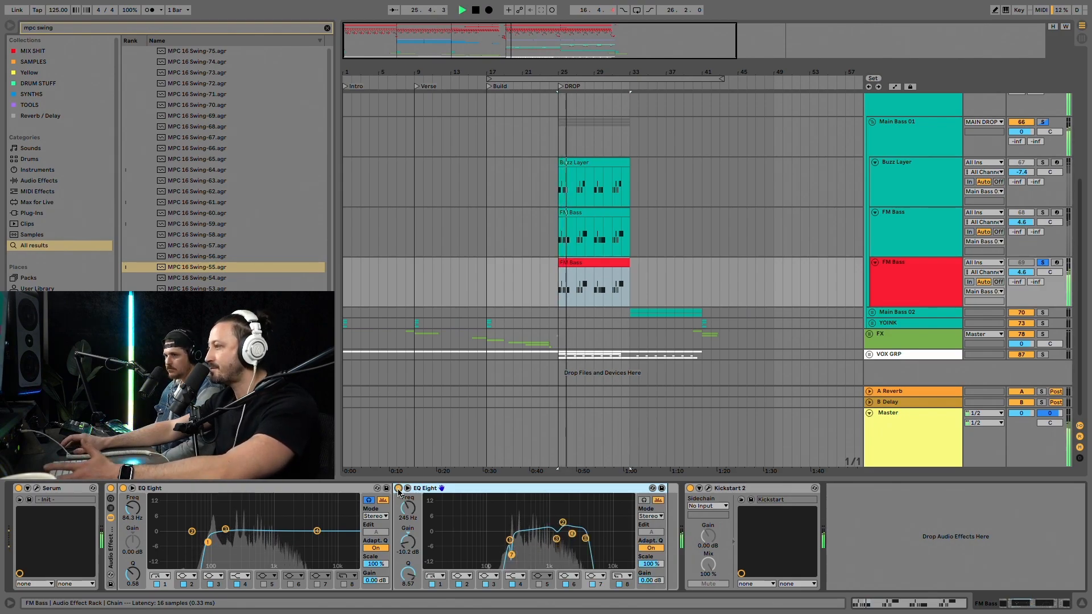
# - Examine bands 2, 3 and 7 of the second EQ Eight, and audition band 7's narrow cut during playback
pyautogui.click(562, 523)
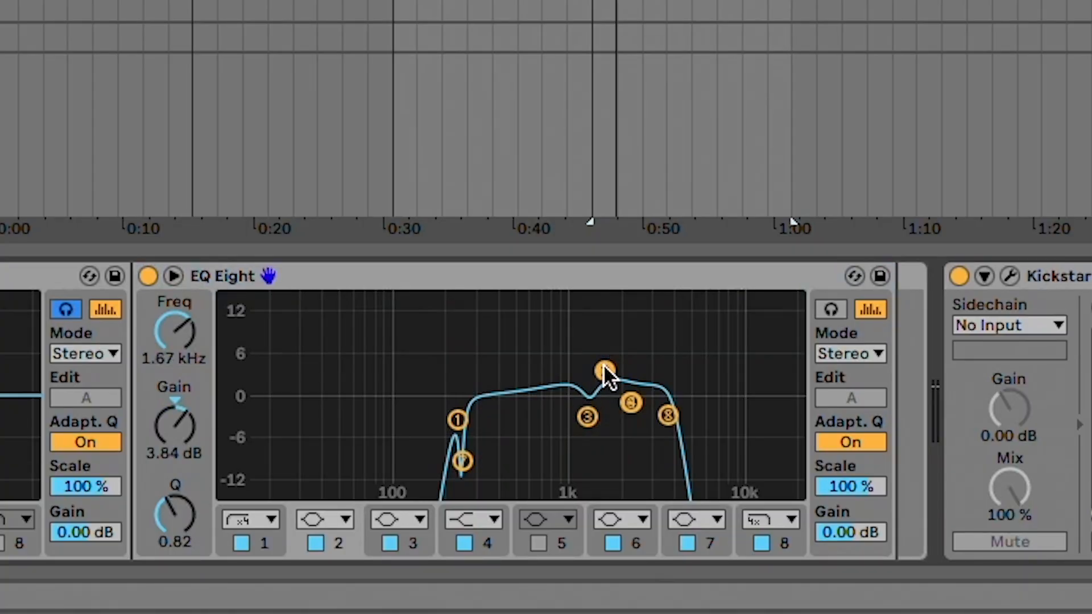
pyautogui.click(586, 418)
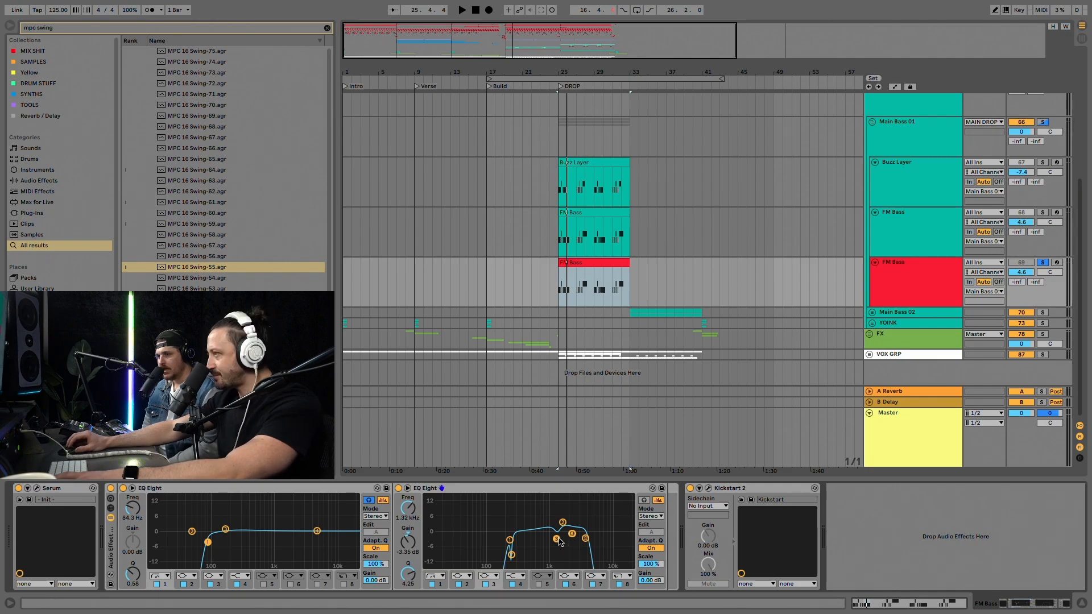
pyautogui.click(511, 555)
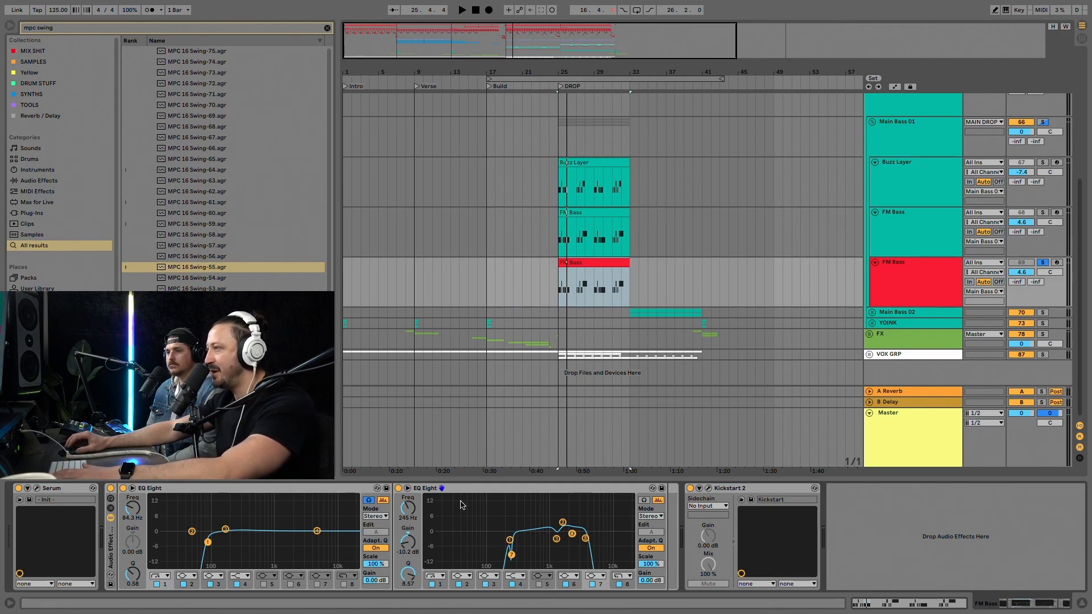
pyautogui.press('space')
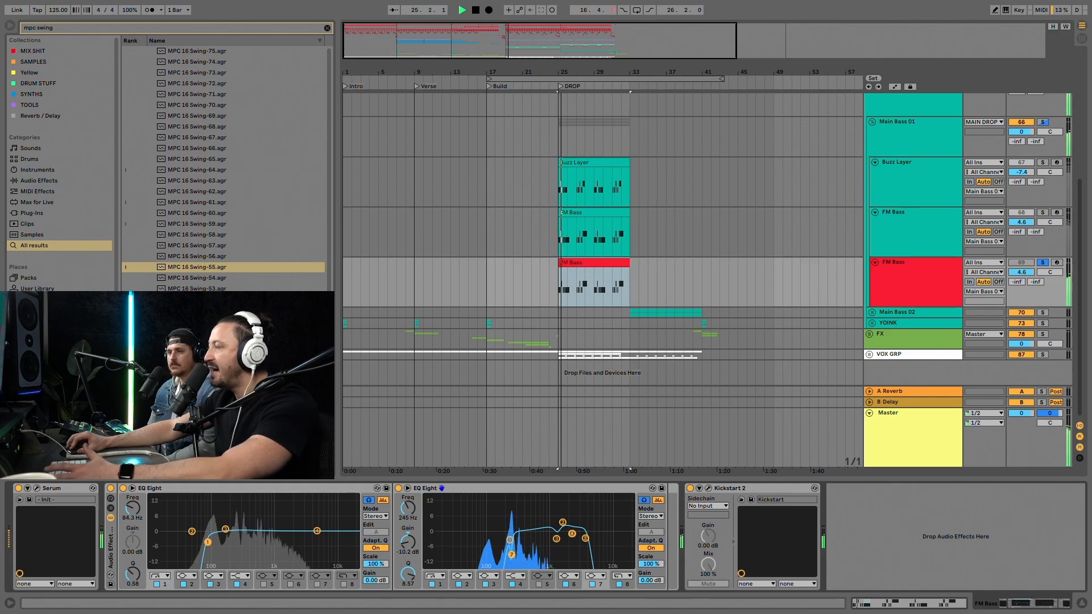
# - Stop playback and turn off the solo on the lower FM Bass track
pyautogui.press('space')
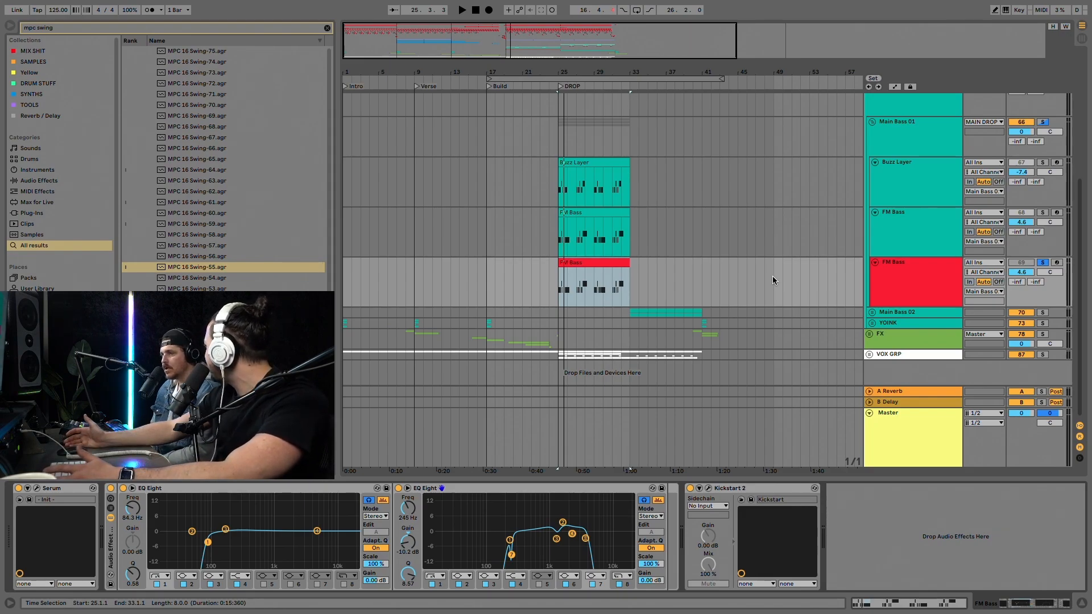
pyautogui.press('s')
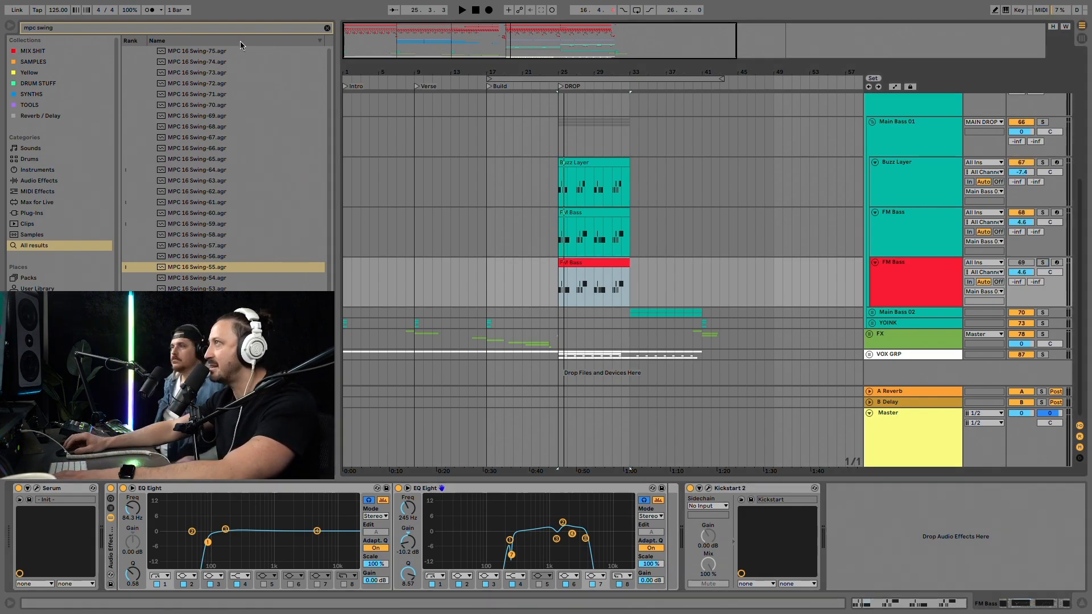
# - Play the drop from the start of the lower FM Bass clip, stop, and collapse the upper FM Bass track
pyautogui.click(567, 263)
pyautogui.press('space')
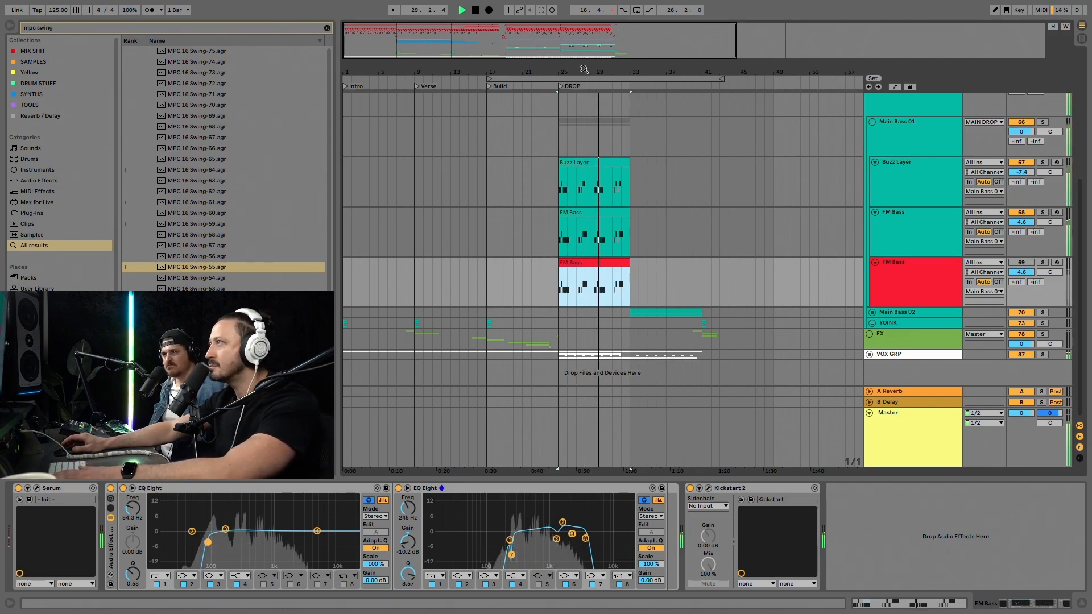
pyautogui.moveTo(584, 70); pyautogui.dragTo(591, 136)
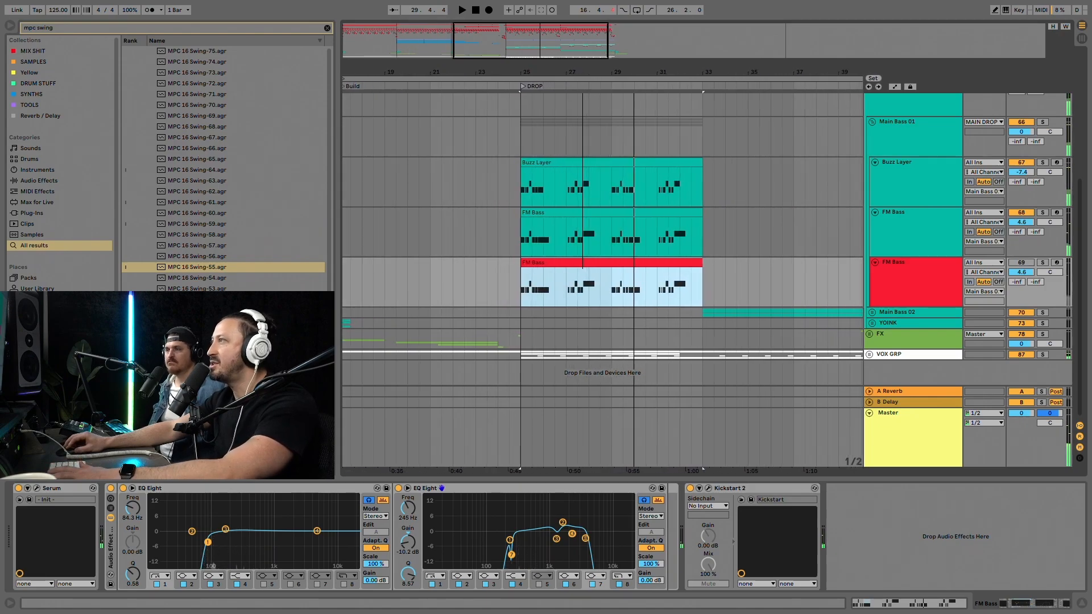
pyautogui.click(876, 214)
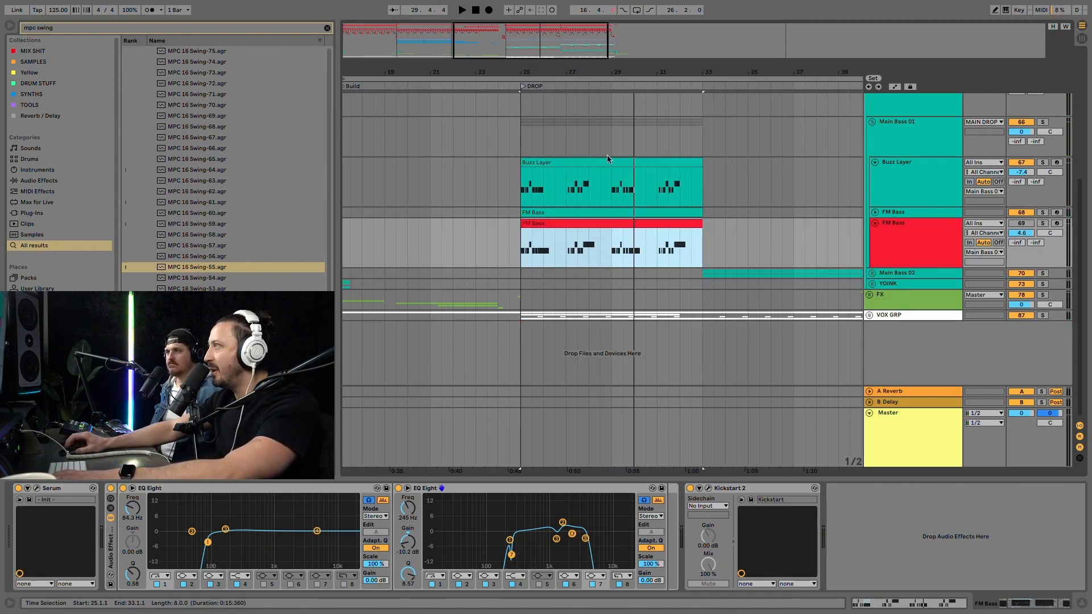
# - Solo the Buzz Layer track and audition it in the drop, adding the lower FM Bass track to the solo
pyautogui.click(926, 179)
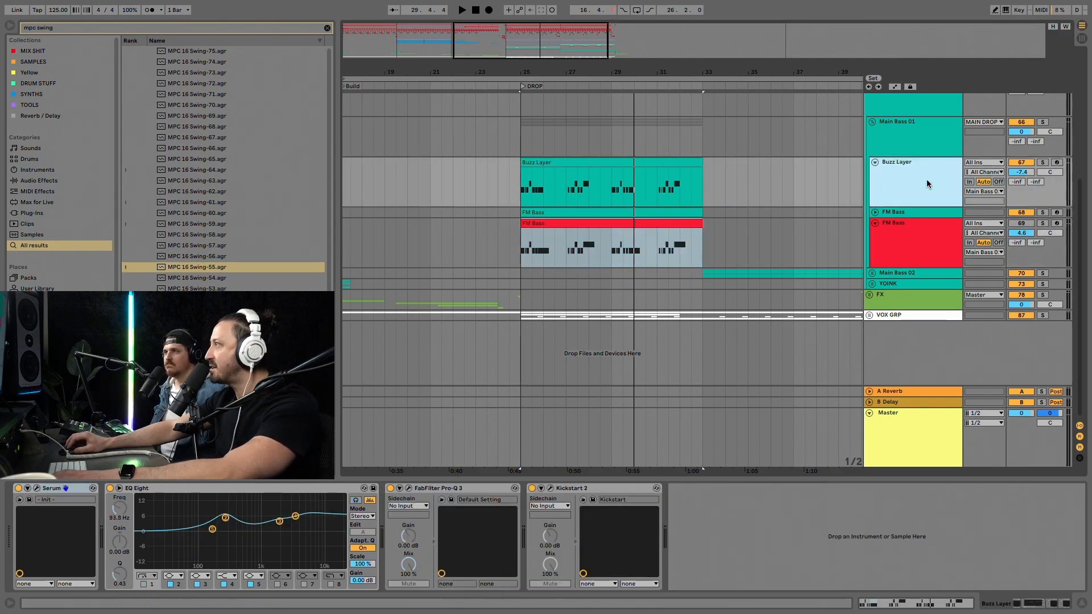
pyautogui.click(1042, 163)
pyautogui.press('space')
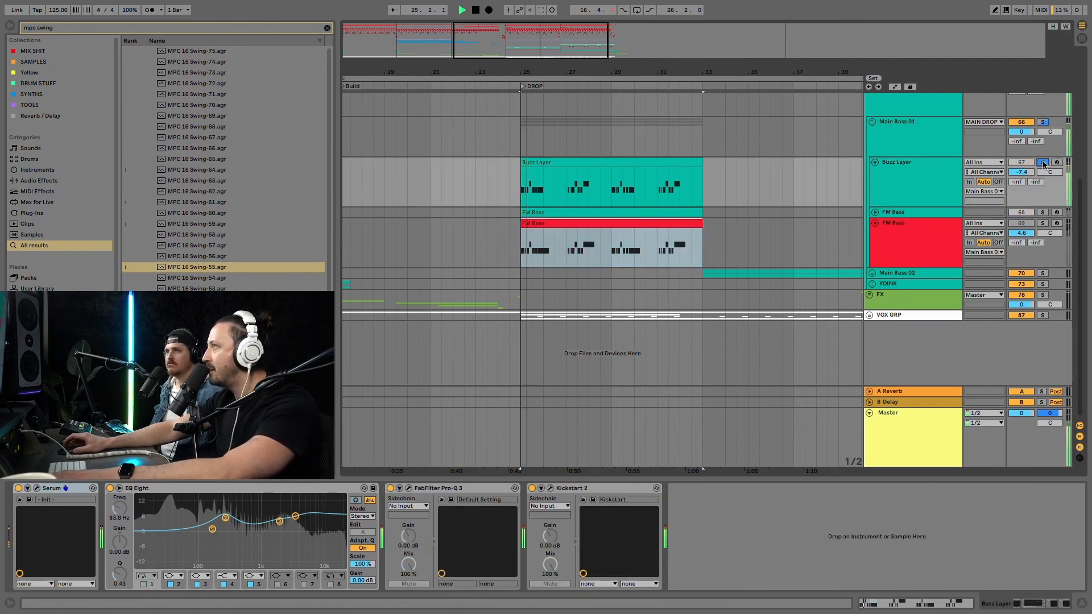
pyautogui.click(1043, 224)
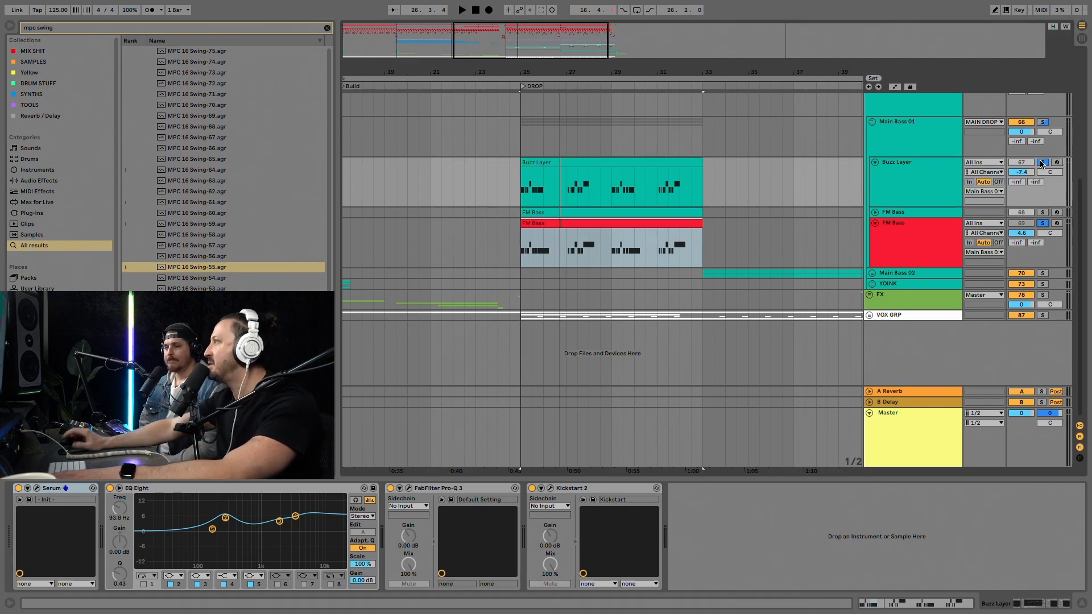
# - Open Serum on the Buzz Layer track, examine its modulation matrix, effects and oscillator pages, and hide the plug-in window
pyautogui.click(935, 254)
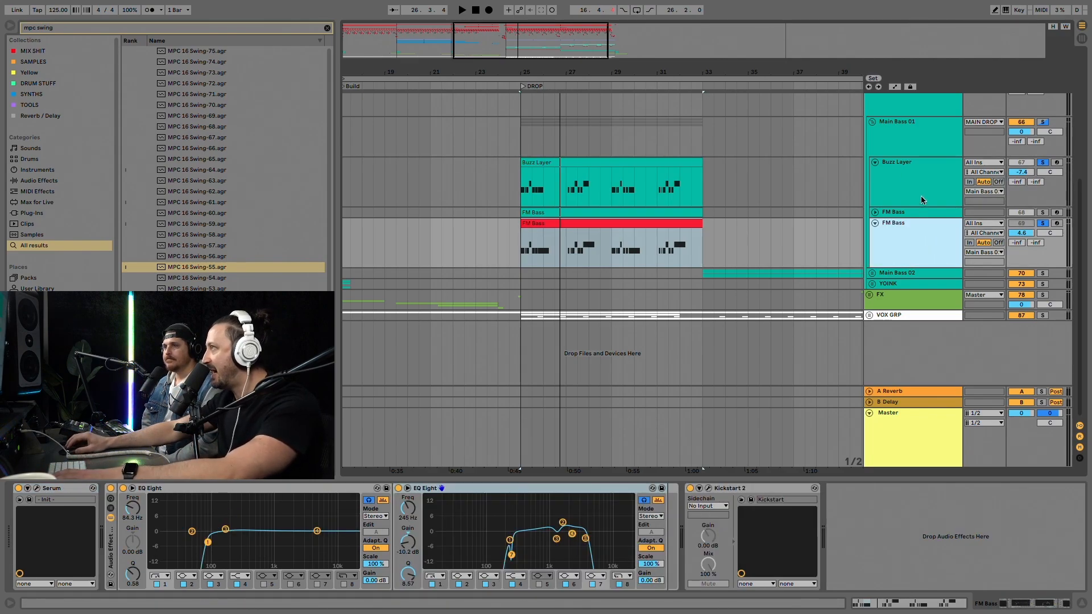
pyautogui.click(921, 195)
pyautogui.click(549, 197)
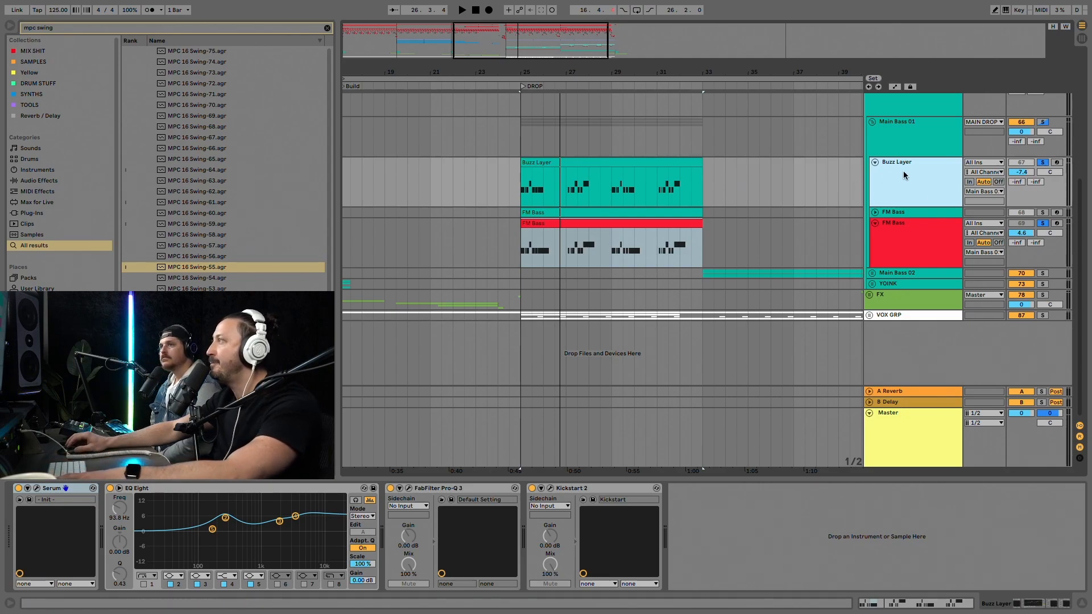
pyautogui.click(36, 489)
pyautogui.click(566, 76)
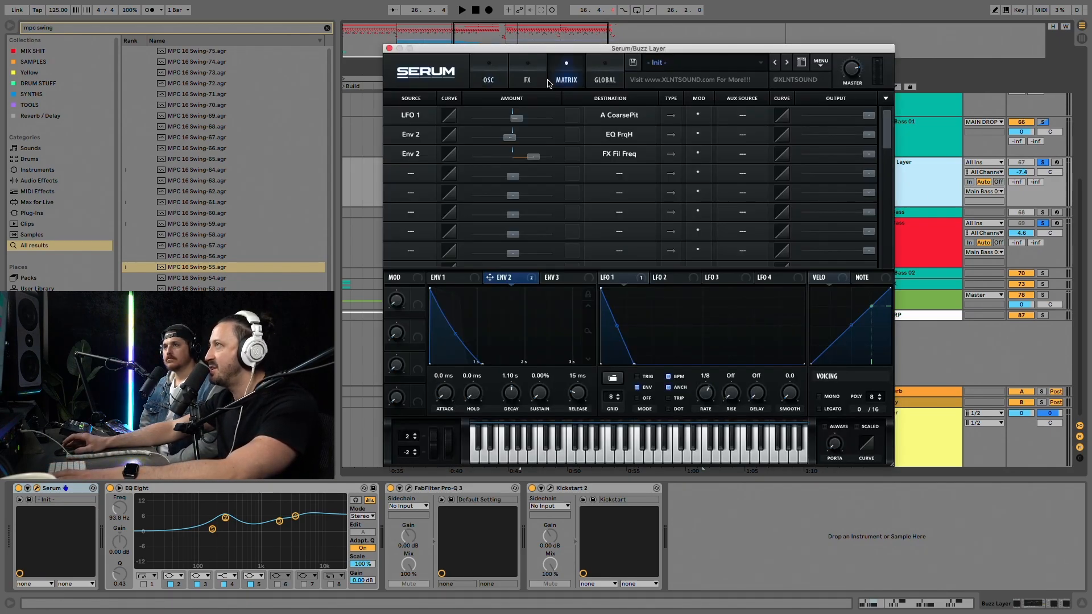
pyautogui.click(528, 77)
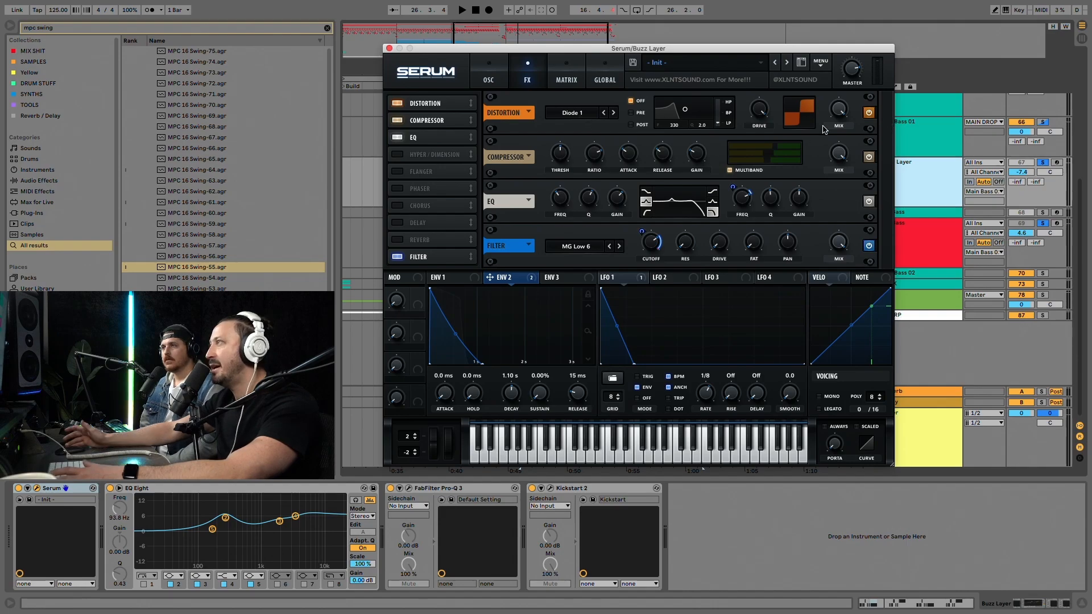
pyautogui.click(494, 78)
pyautogui.press('super+alt+p')
# - Turn off the solos on the Buzz Layer and lower FM Bass tracks
pyautogui.scroll(3, 715, 248)
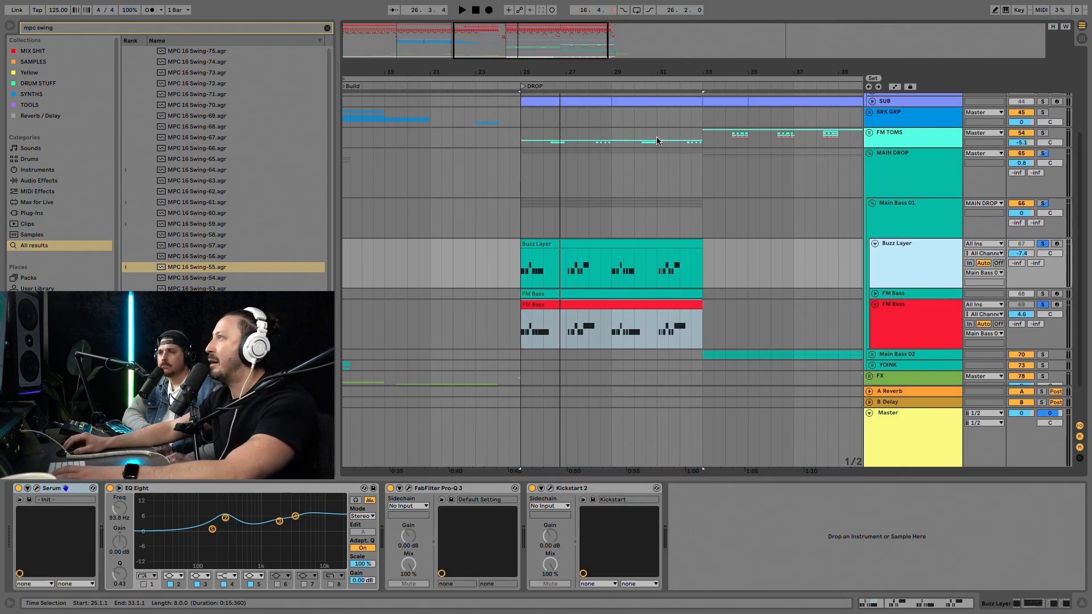
pyautogui.moveTo(581, 71); pyautogui.dragTo(580, 52)
pyautogui.click(569, 266)
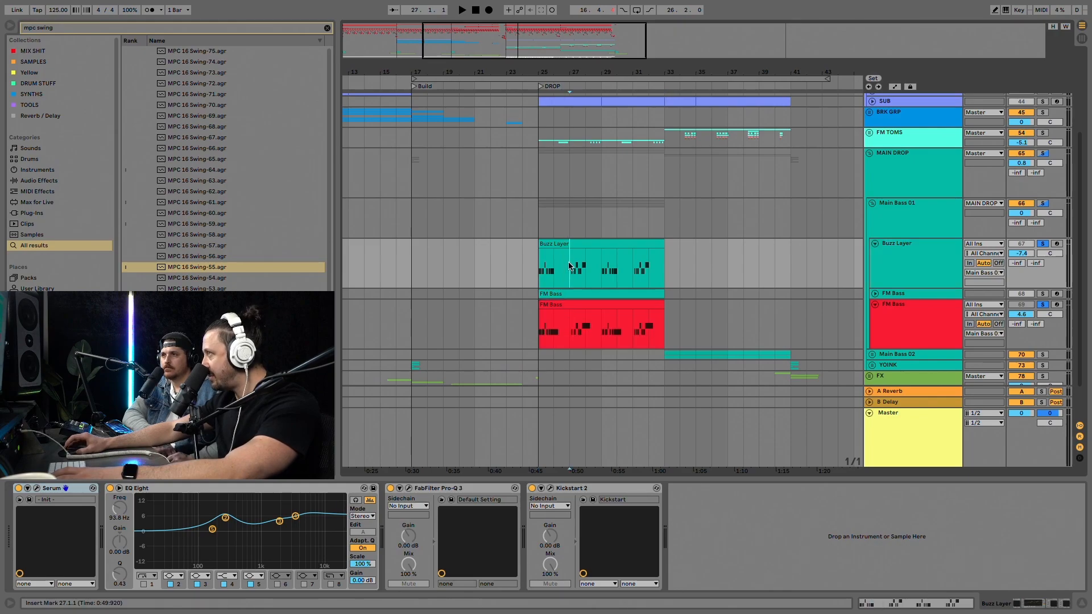
pyautogui.click(1043, 244)
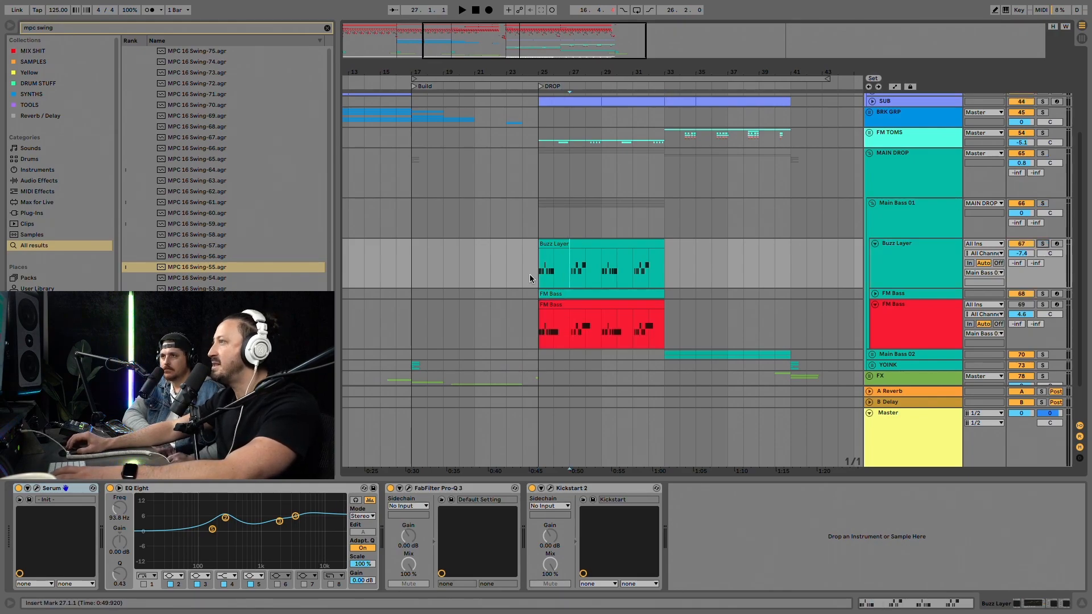
# - Play the drop from bar 25 with the bass layers in the full mix, and stop playback
pyautogui.moveTo(538, 276); pyautogui.dragTo(568, 327)
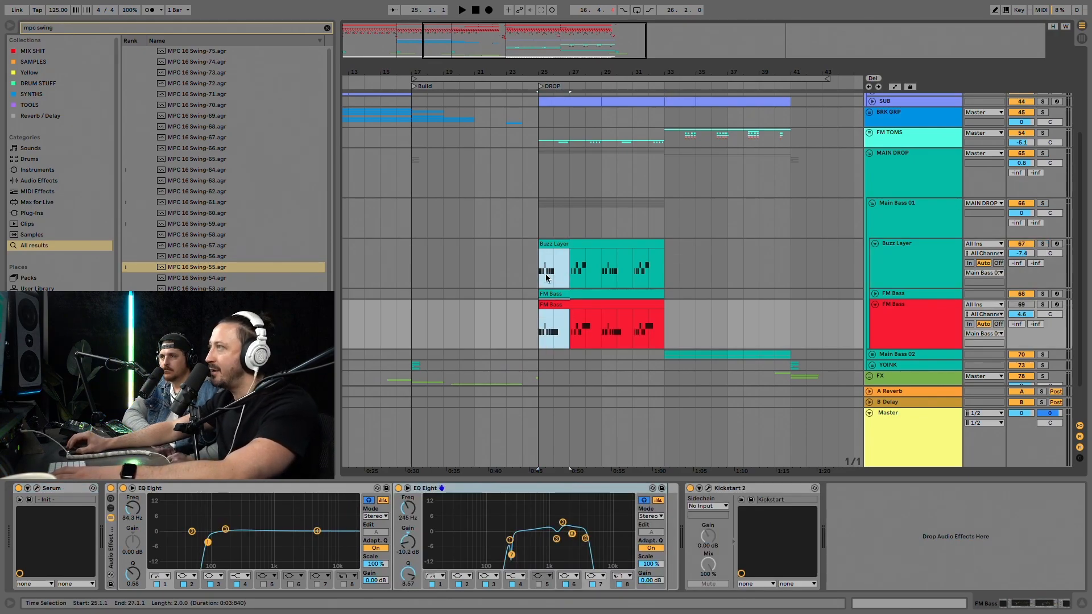
pyautogui.click(538, 279)
pyautogui.press('space')
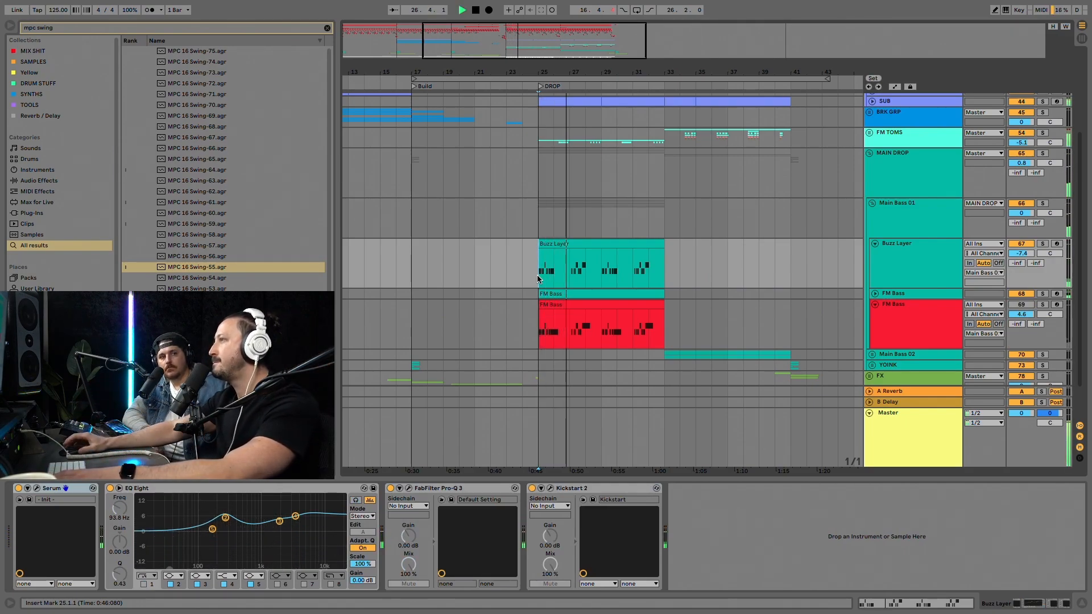
pyautogui.scroll(-2, 571, 215)
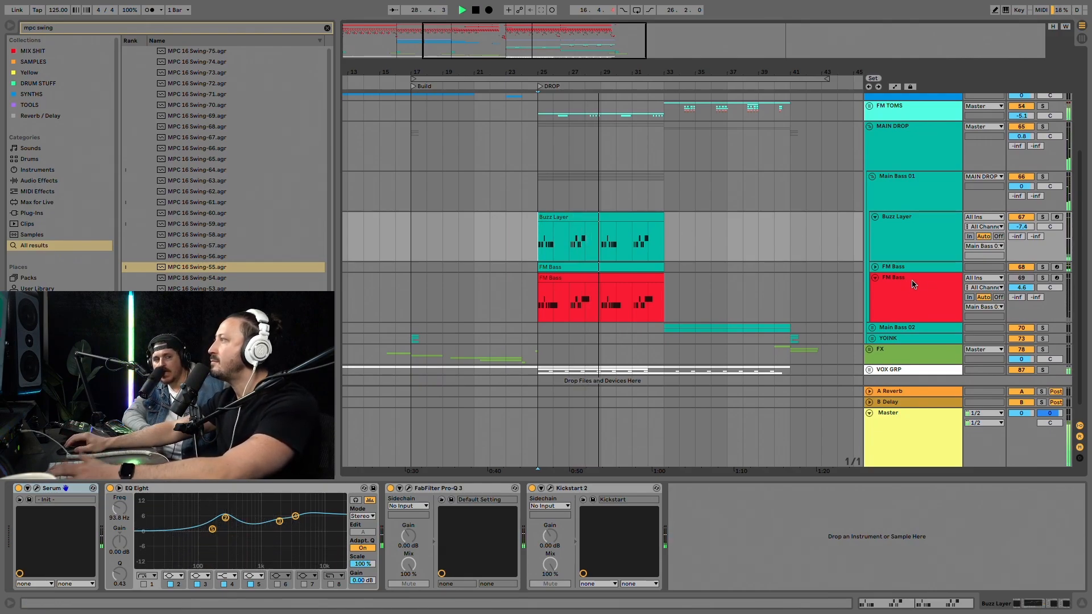
pyautogui.press('space')
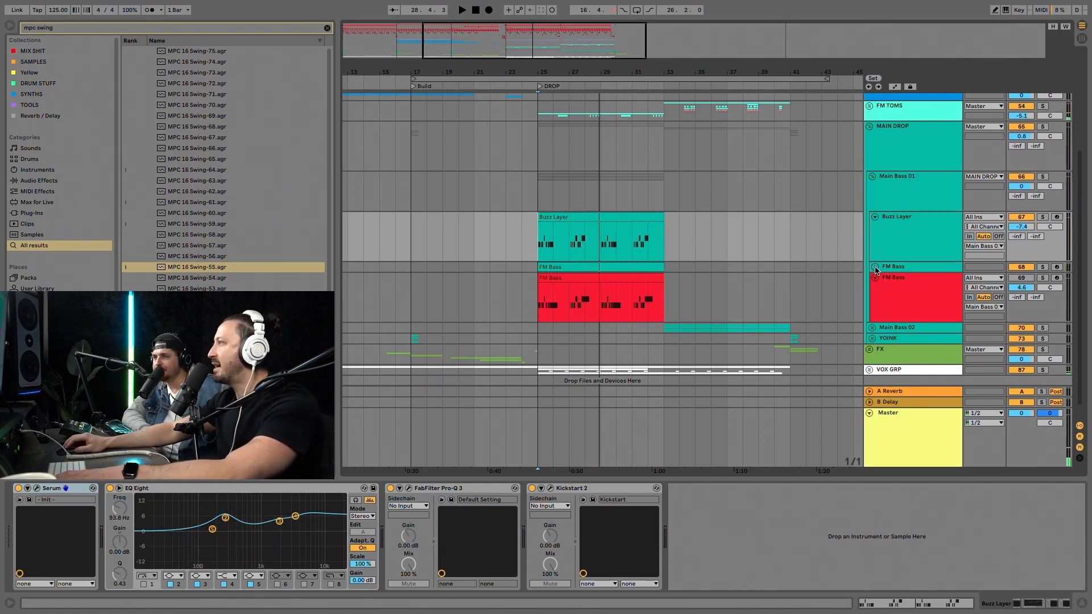
# - Expand the upper FM Bass track, inspect its Serum oscillators and envelope settings, and close the plug-in window
pyautogui.click(876, 270)
pyautogui.click(896, 269)
pyautogui.click(37, 490)
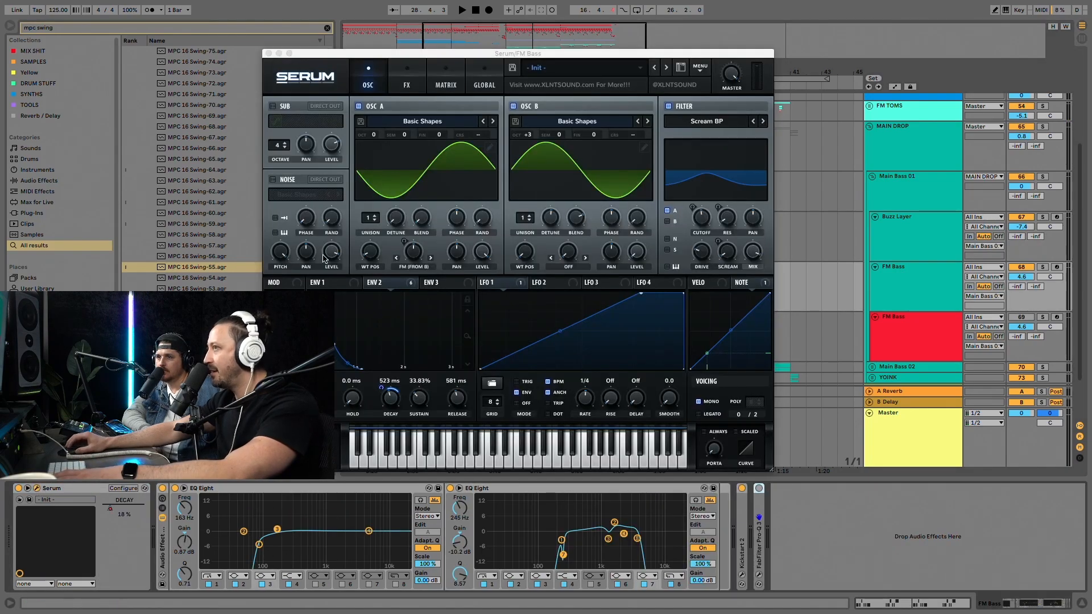
pyautogui.click(269, 54)
# - Show the automation lanes and play the upper FM Bass's Serum DECAY automation from 25.3.1
pyautogui.press('a')
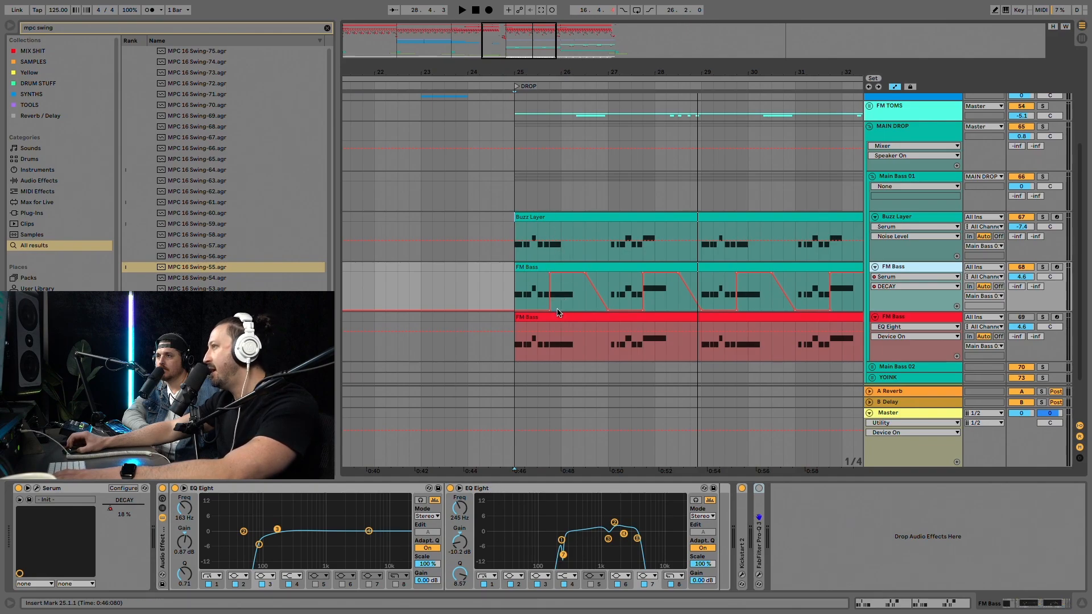
pyautogui.click(536, 294)
pyautogui.press('space')
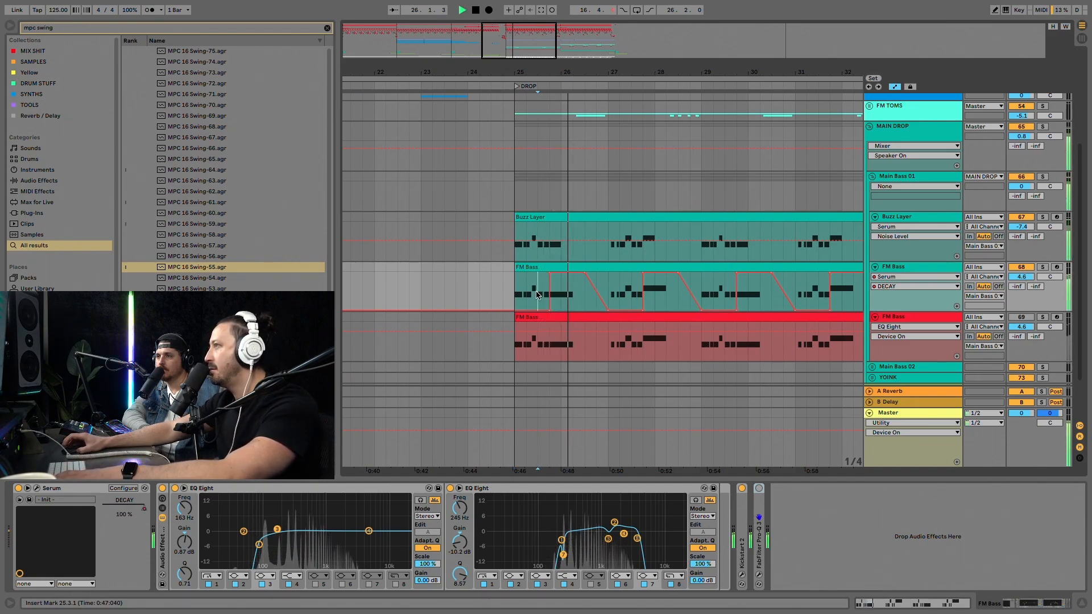
pyautogui.press('space')
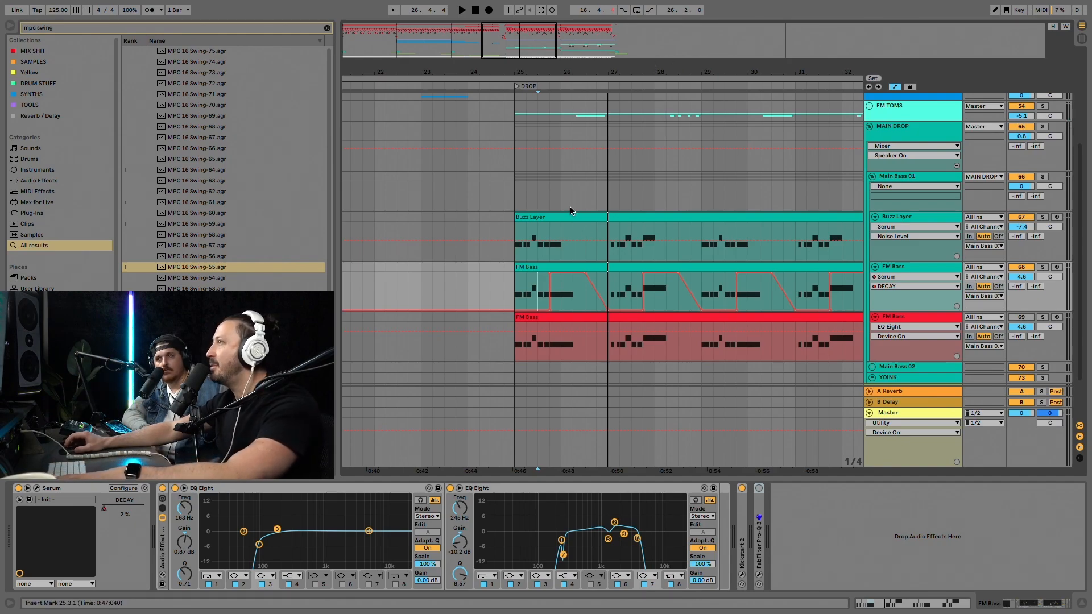
# - Hide the automation lanes and play the second half of the drop from bar 33, stopping at its end
pyautogui.moveTo(596, 74); pyautogui.dragTo(596, 71)
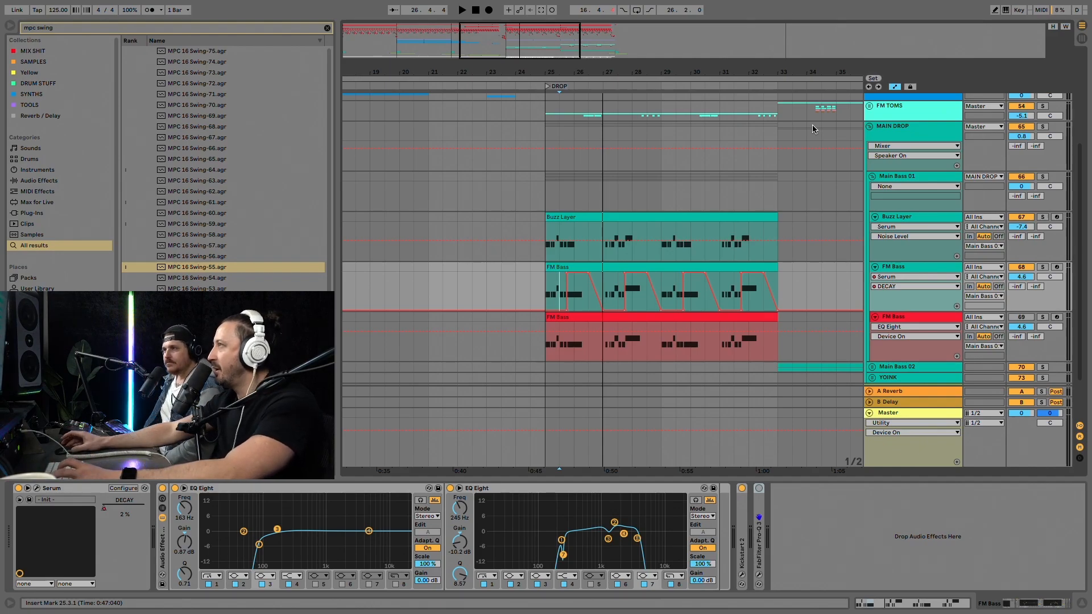
pyautogui.press('a')
pyautogui.scroll(-5, 767, 142)
pyautogui.hscroll(5, 766, 158)
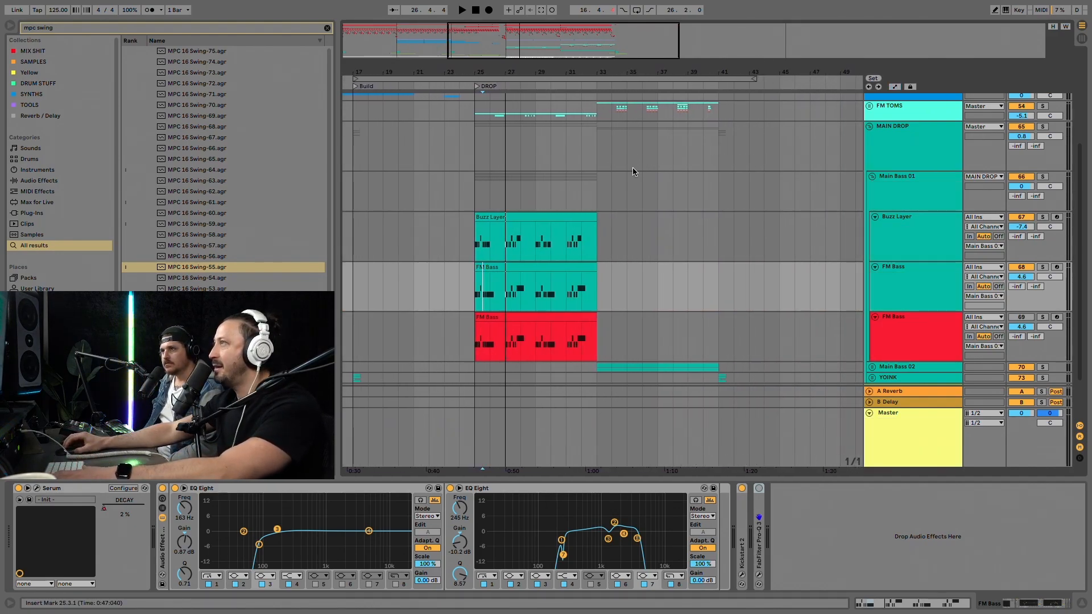
pyautogui.click(595, 146)
pyautogui.press('space')
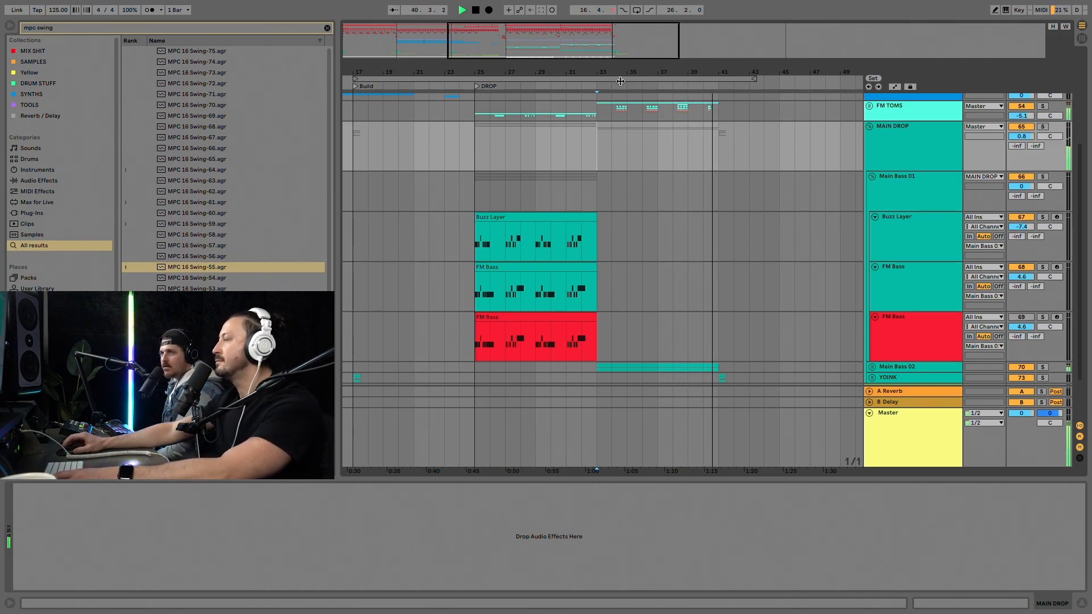
pyautogui.press('space')
pyautogui.click(612, 117)
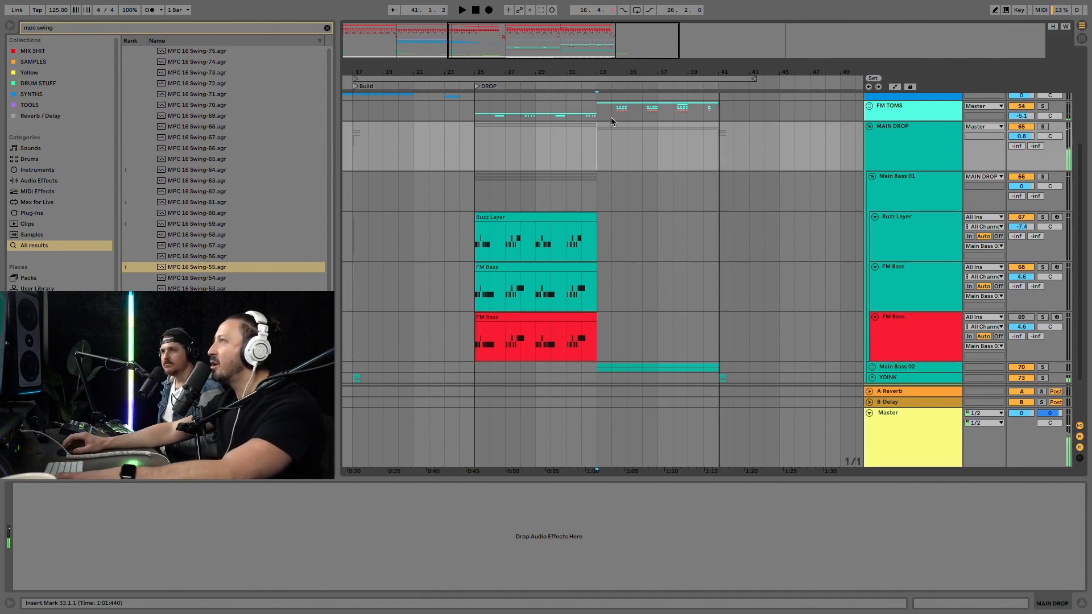
pyautogui.press('+')
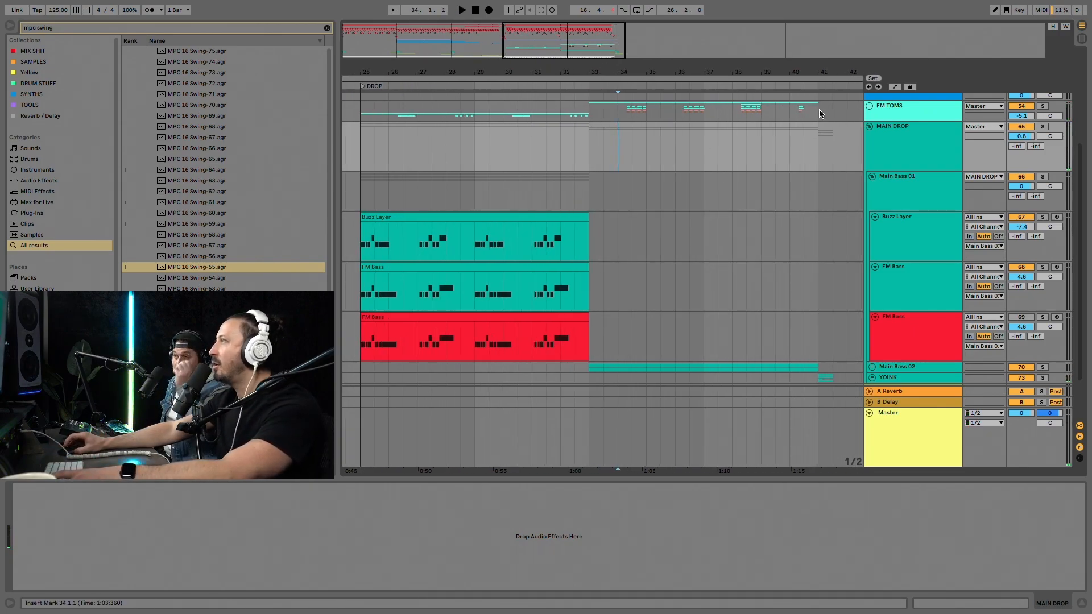
pyautogui.scroll(3, 637, 187)
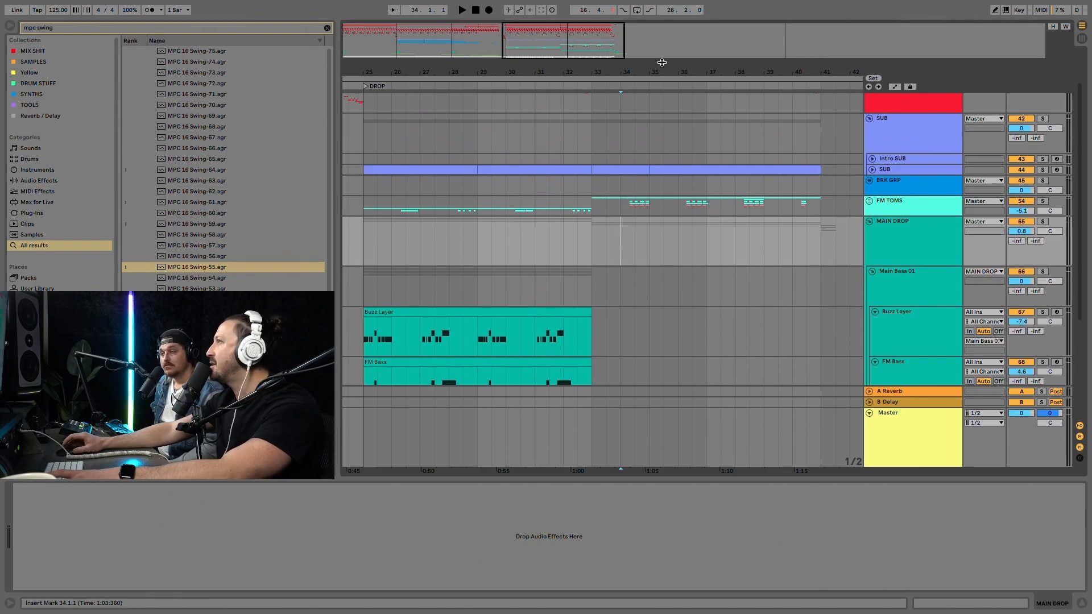
pyautogui.press('+')
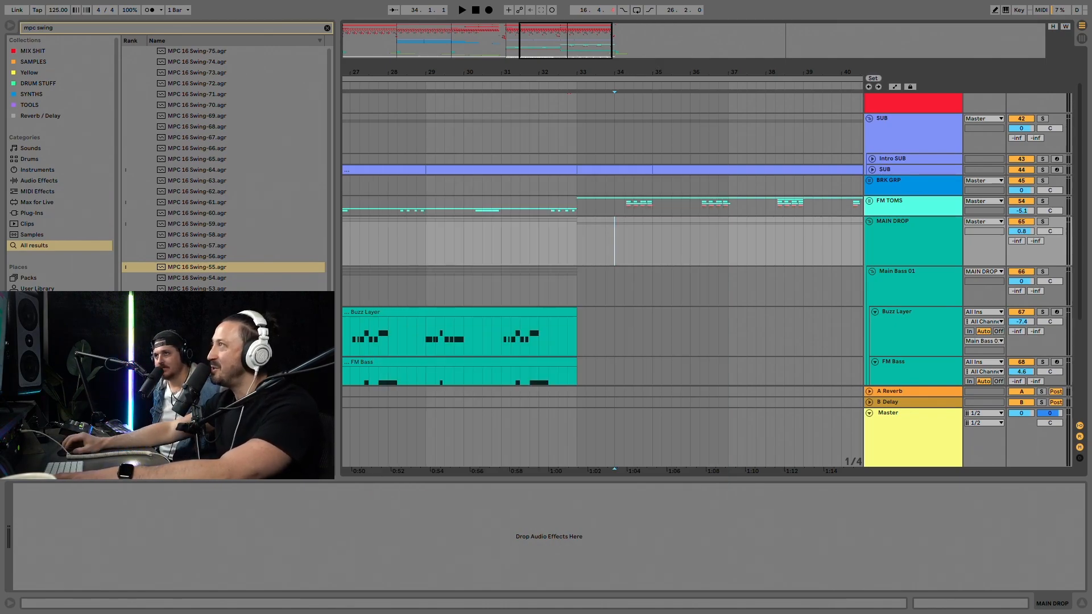
pyautogui.scroll(-2, 646, 219)
pyautogui.scroll(-4, 647, 220)
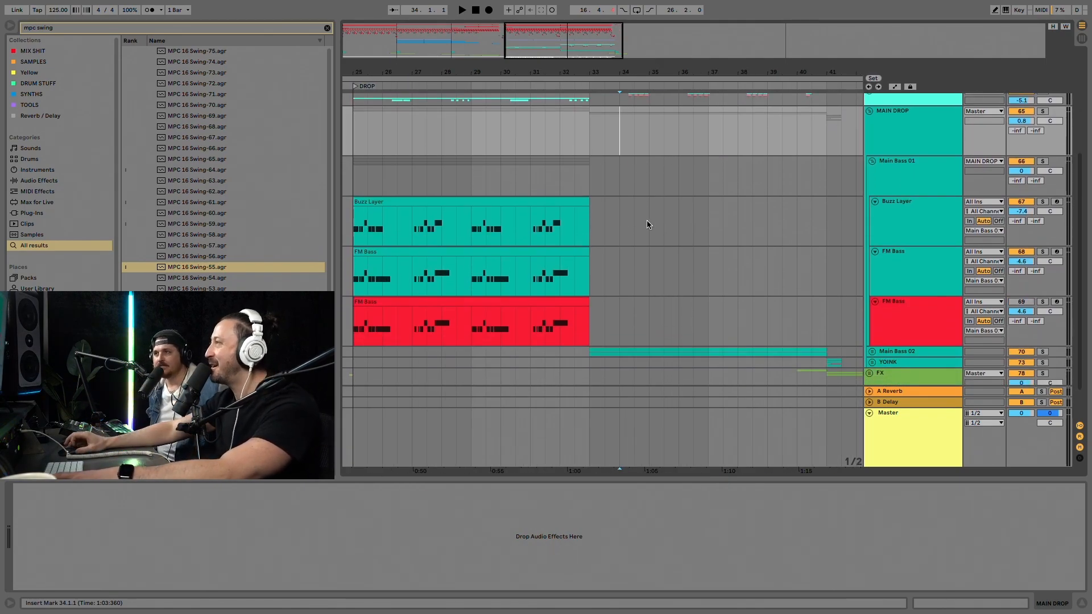
pyautogui.scroll(3, 646, 221)
pyautogui.scroll(-2, 646, 222)
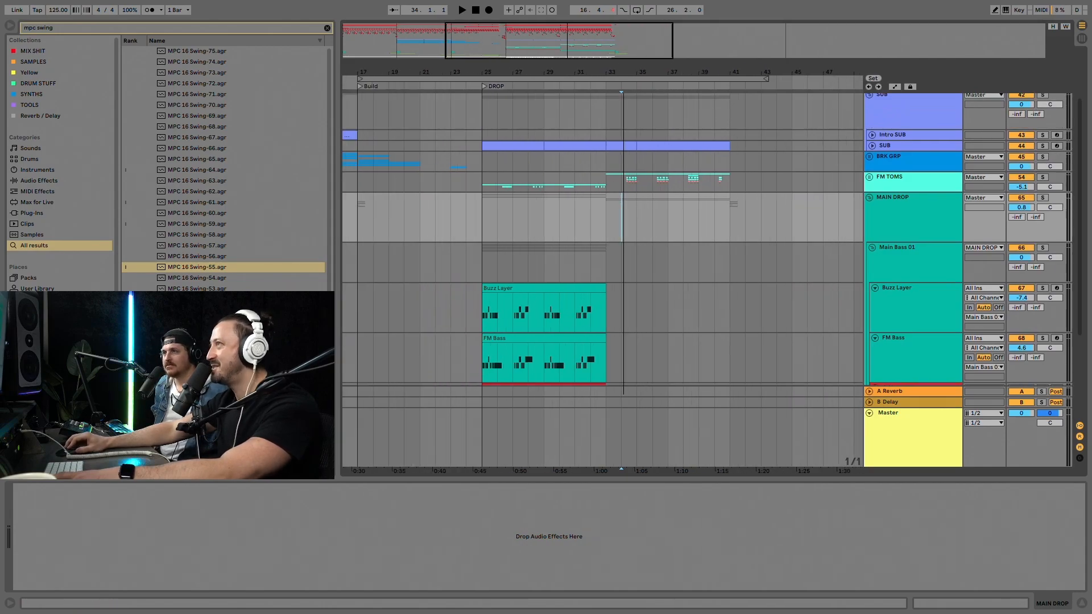
pyautogui.scroll(3, 583, 171)
pyautogui.scroll(-1, 583, 170)
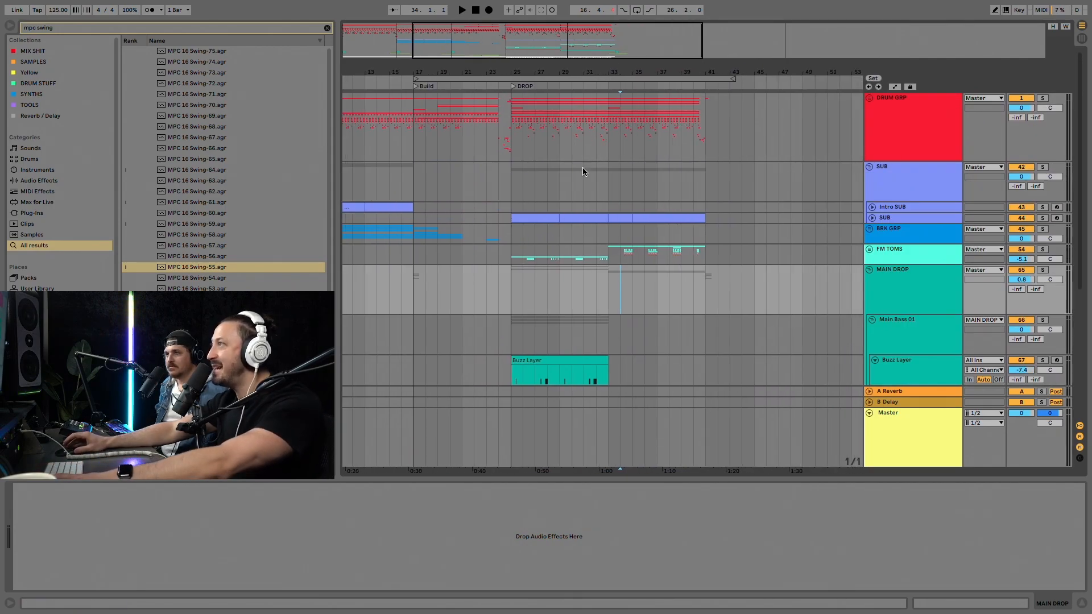
pyautogui.scroll(-1, 583, 72)
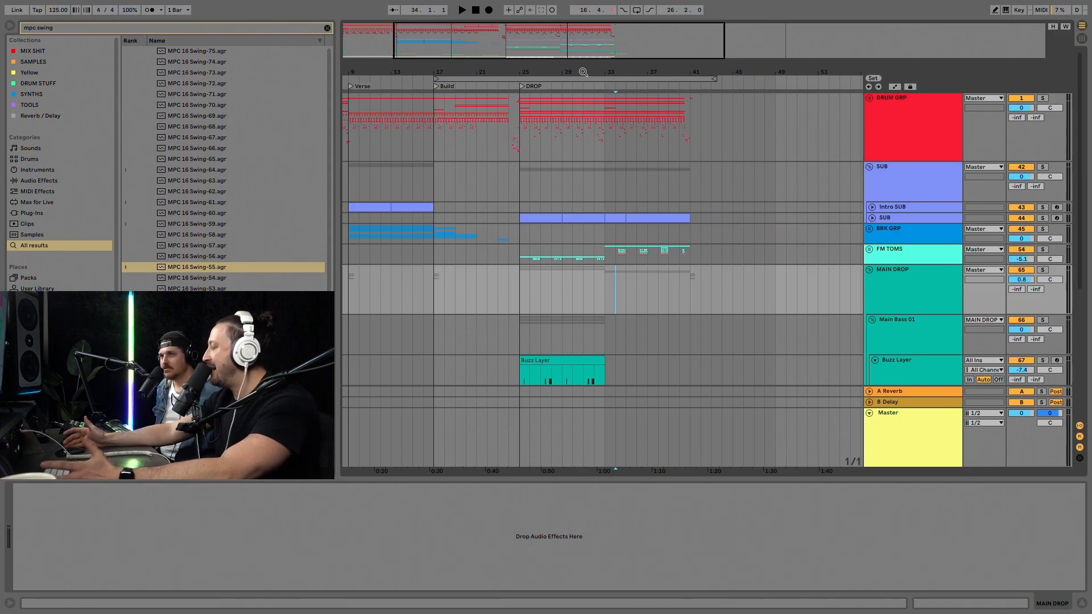
pyautogui.moveTo(578, 72); pyautogui.dragTo(577, 100)
pyautogui.hscroll(-2, 577, 182)
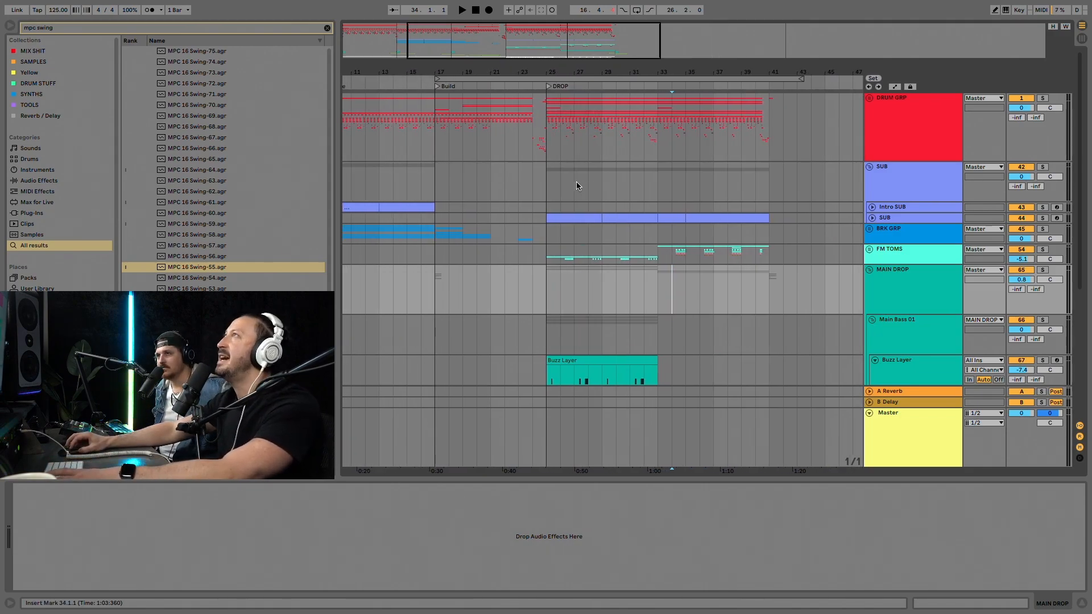